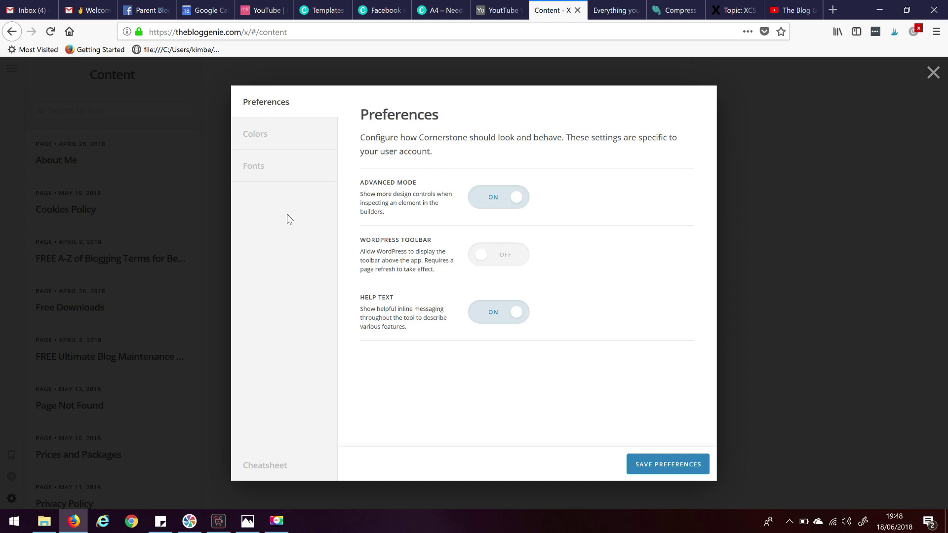
# Add a new color with the hex value #1b4965 in the Color Manager and save the colors.
pyautogui.click(266, 138)
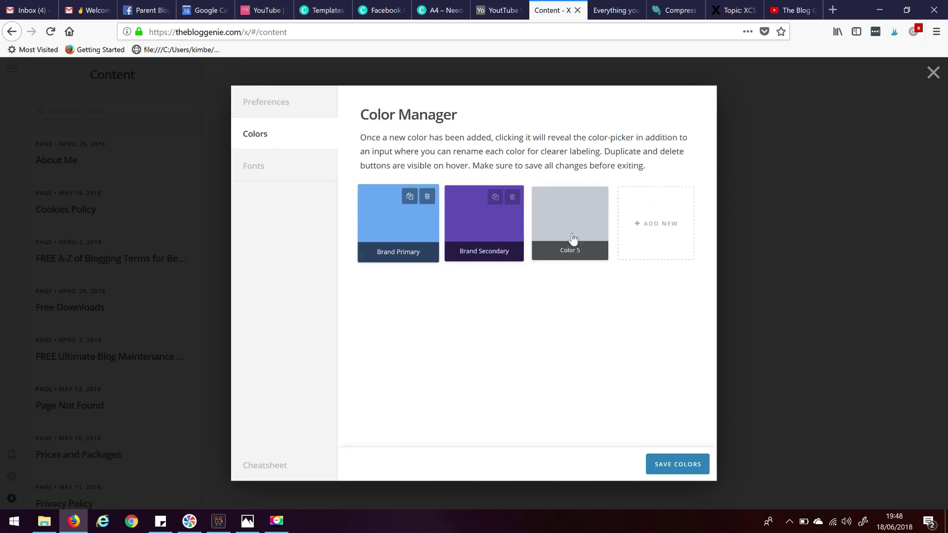
pyautogui.click(653, 225)
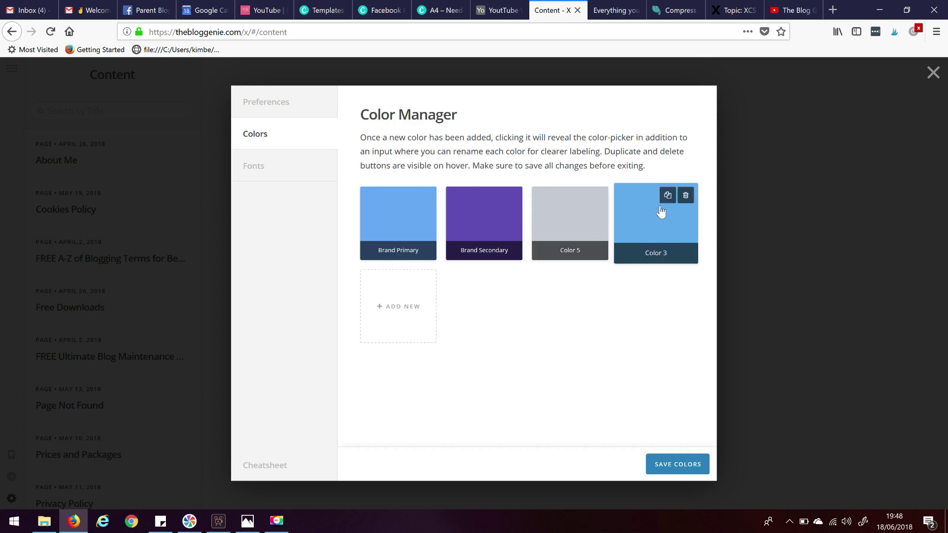
pyautogui.click(665, 254)
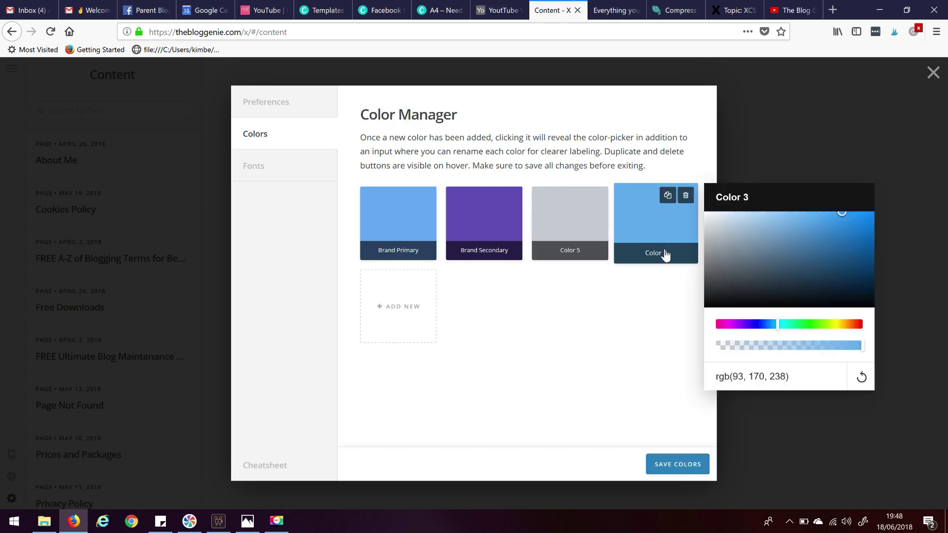
pyautogui.moveTo(790, 377); pyautogui.dragTo(685, 382)
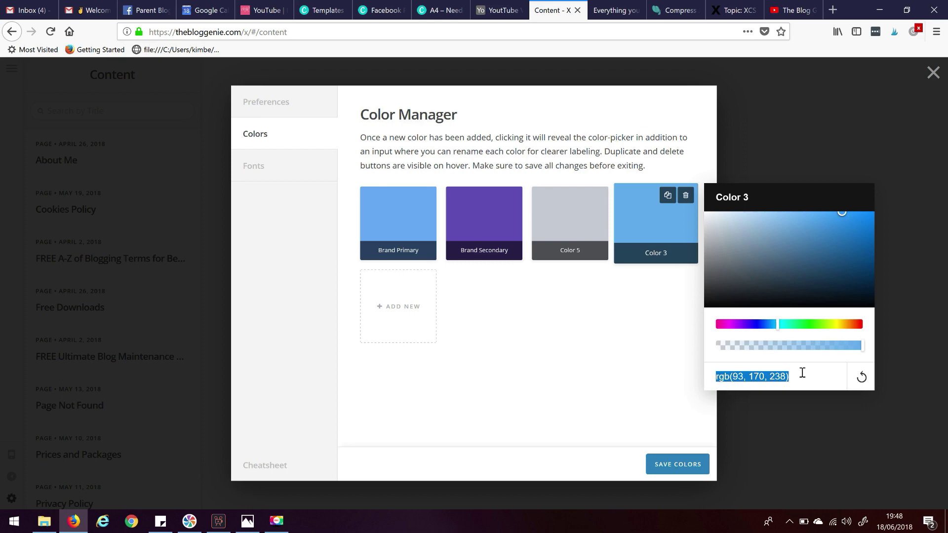
pyautogui.press('BackSpace')
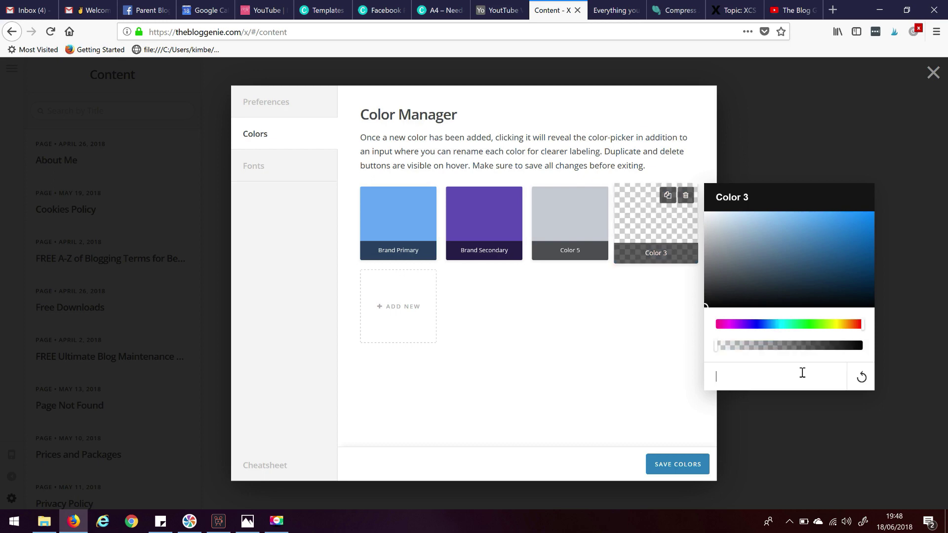
pyautogui.write('#1')
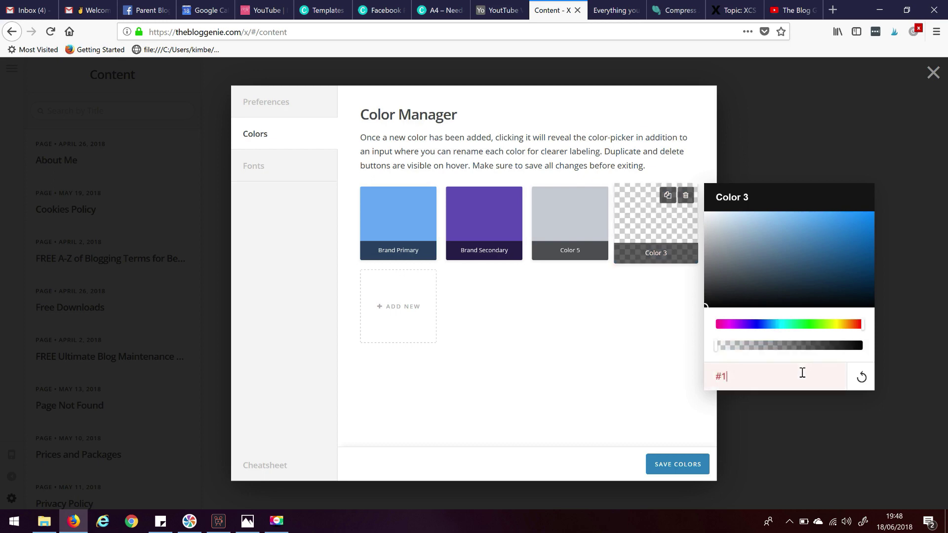
pyautogui.write('b4965')
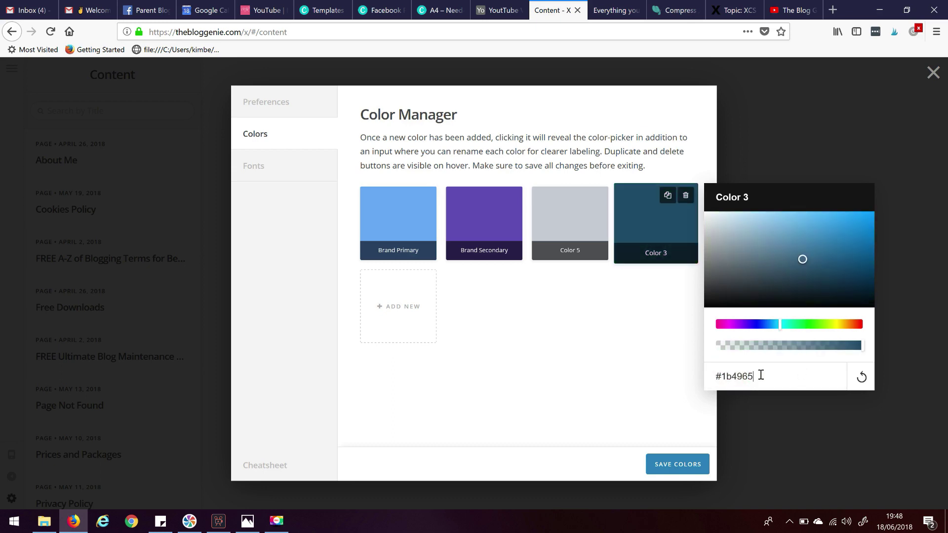
pyautogui.click(664, 427)
pyautogui.moveTo(658, 262)
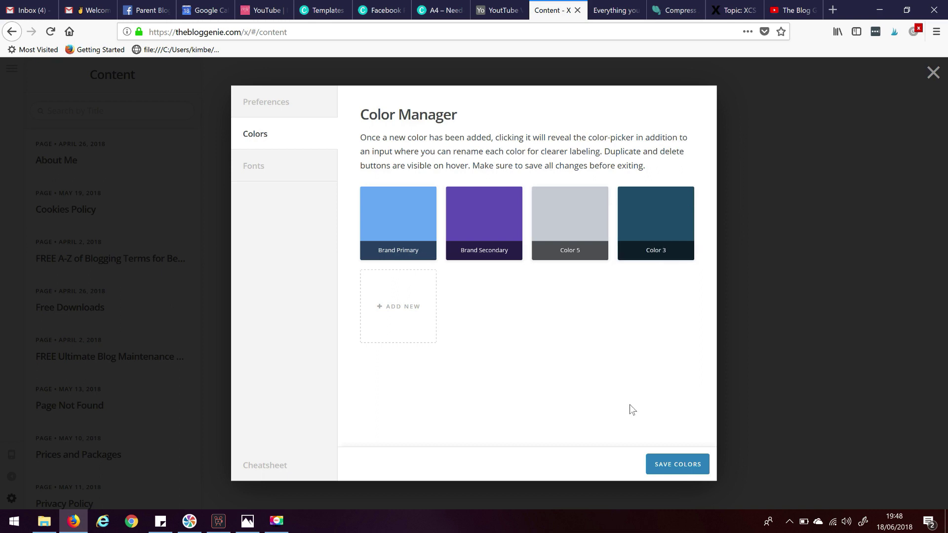
pyautogui.click(677, 467)
pyautogui.click(684, 464)
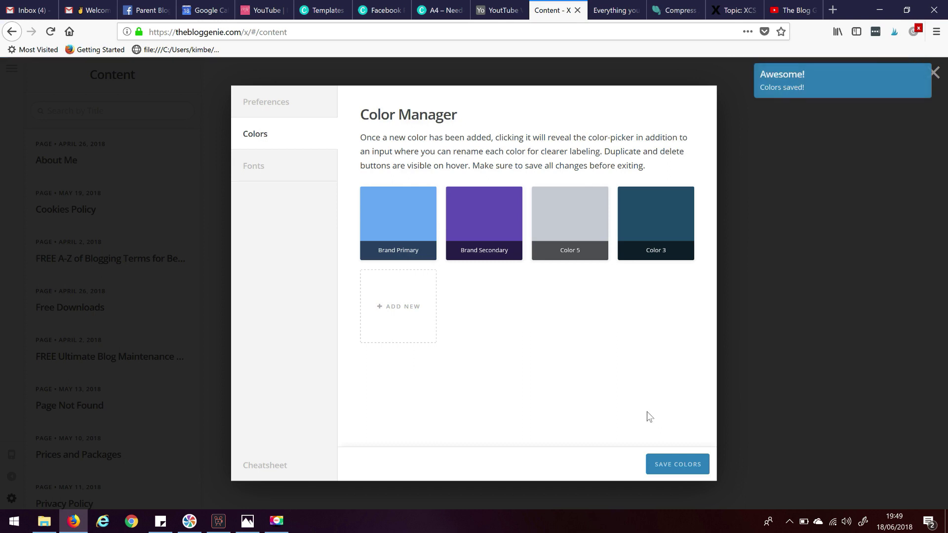
# Review the font family and weight settings for Body Copy, Headings and Logo in the Font Manager.
pyautogui.click(248, 168)
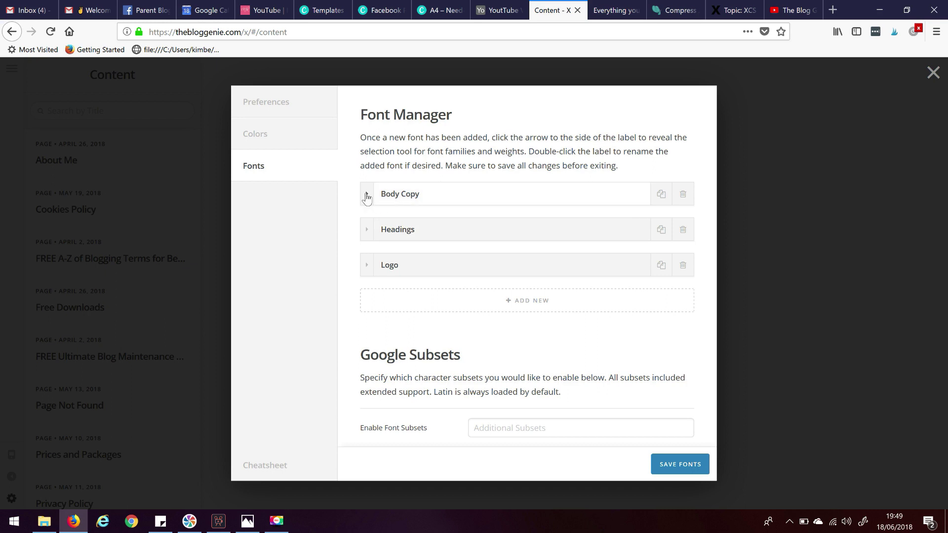
pyautogui.click(407, 200)
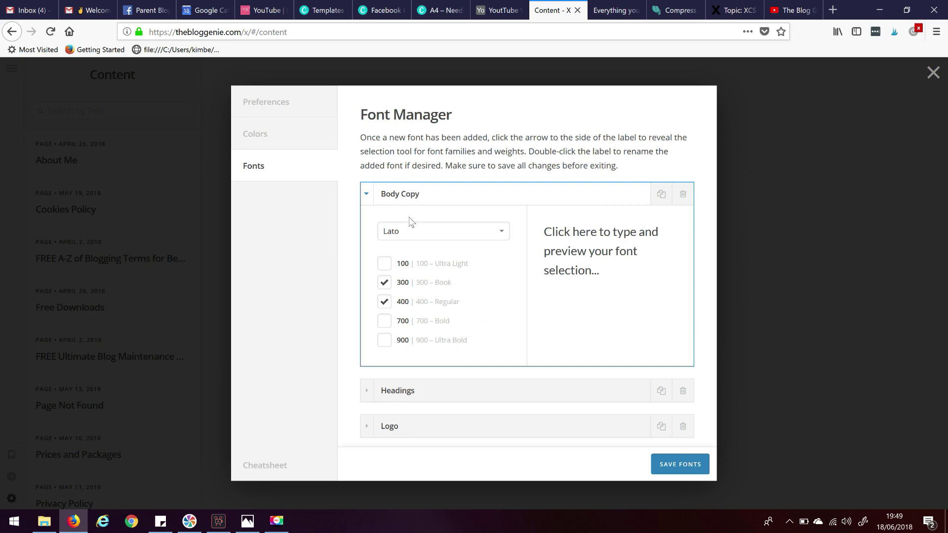
pyautogui.click(367, 195)
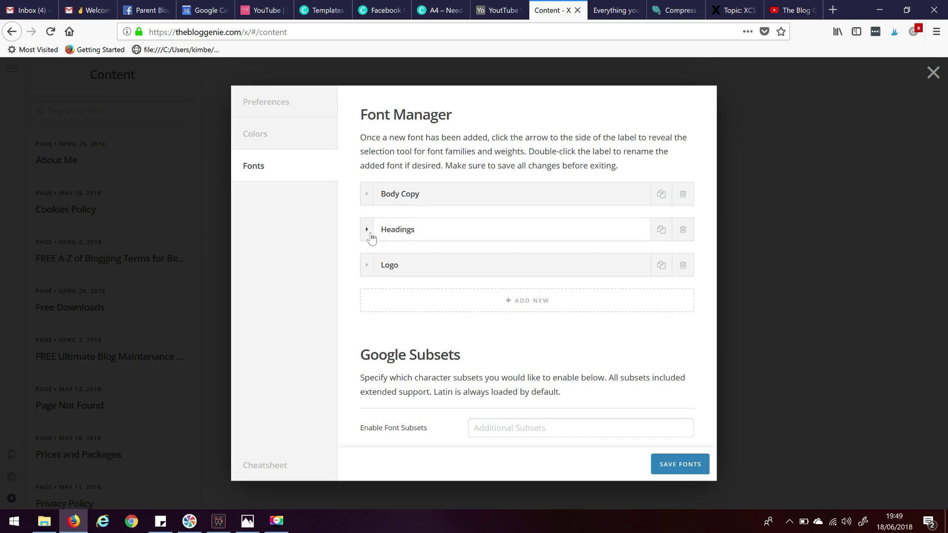
pyautogui.click(397, 234)
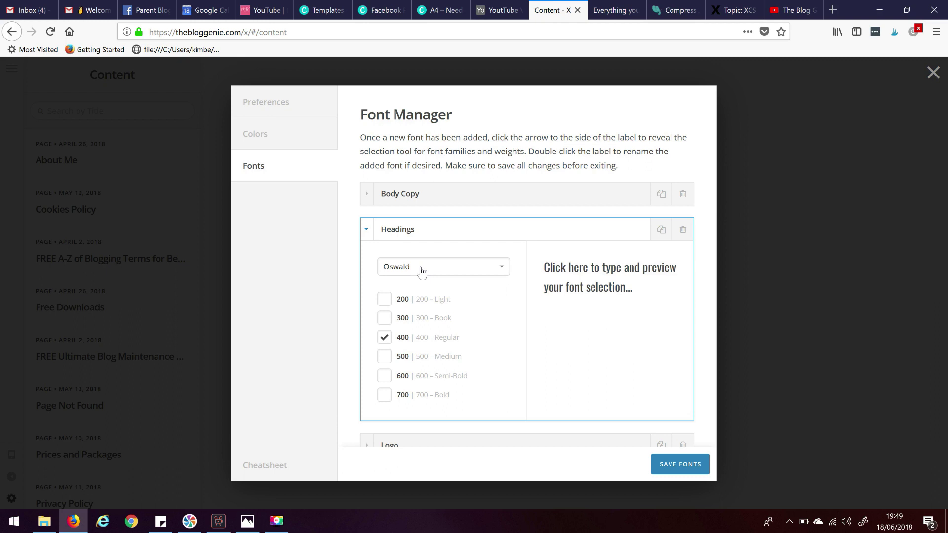
pyautogui.click(368, 231)
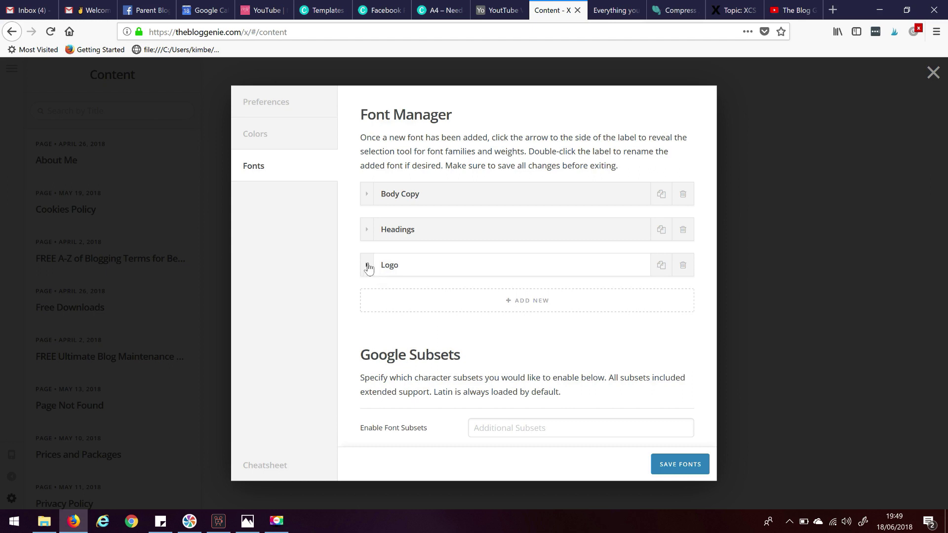
pyautogui.click(401, 268)
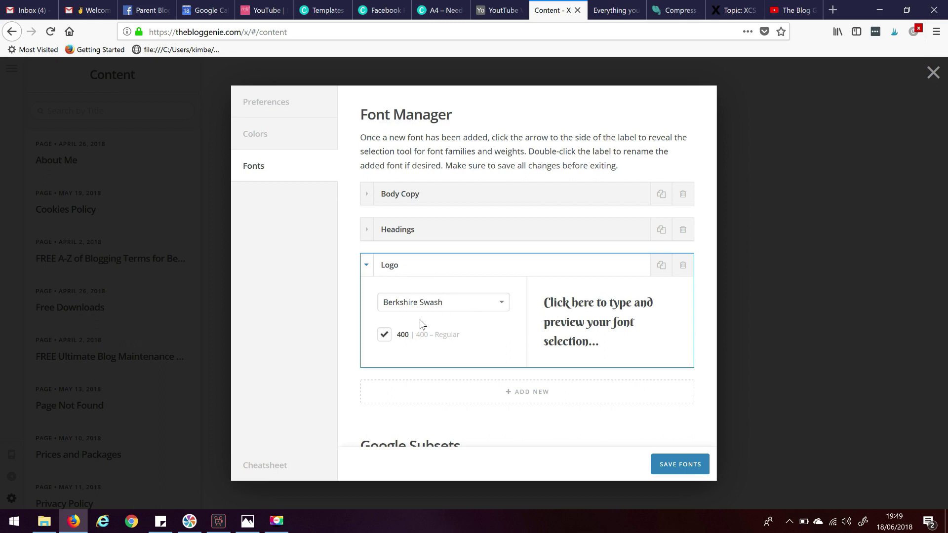
pyautogui.click(366, 266)
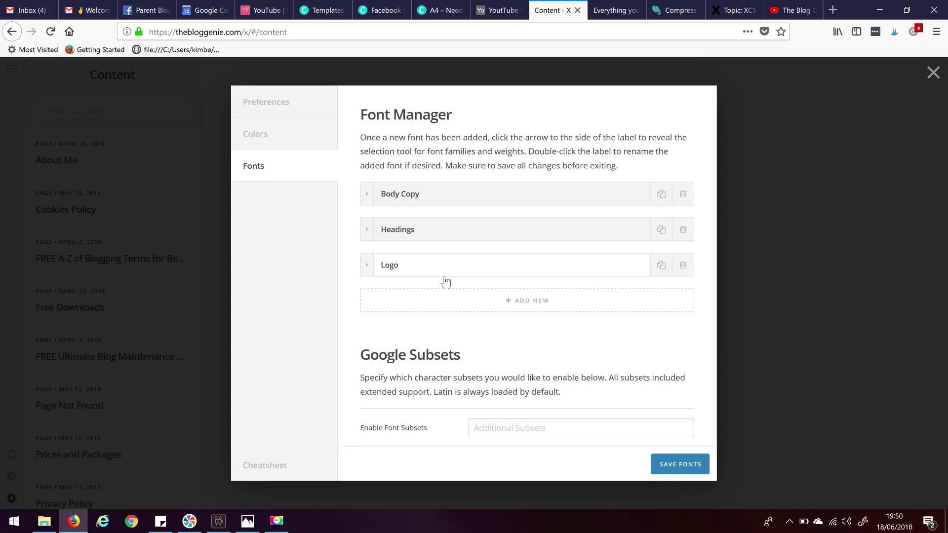
# Read through the keyboard shortcuts and terminologies in the Cheatsheet.
pyautogui.click(268, 471)
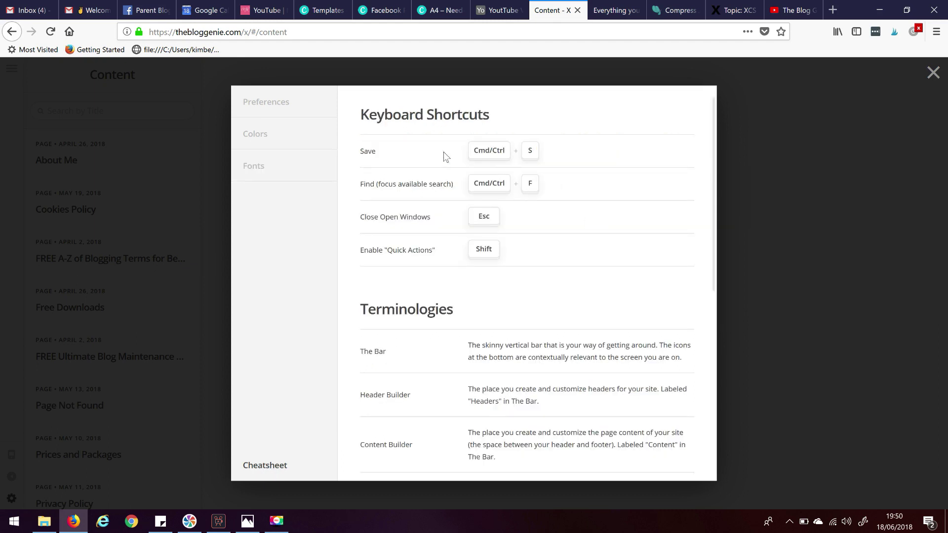
pyautogui.scroll(-1, 617, 299)
pyautogui.scroll(-1, 617, 299)
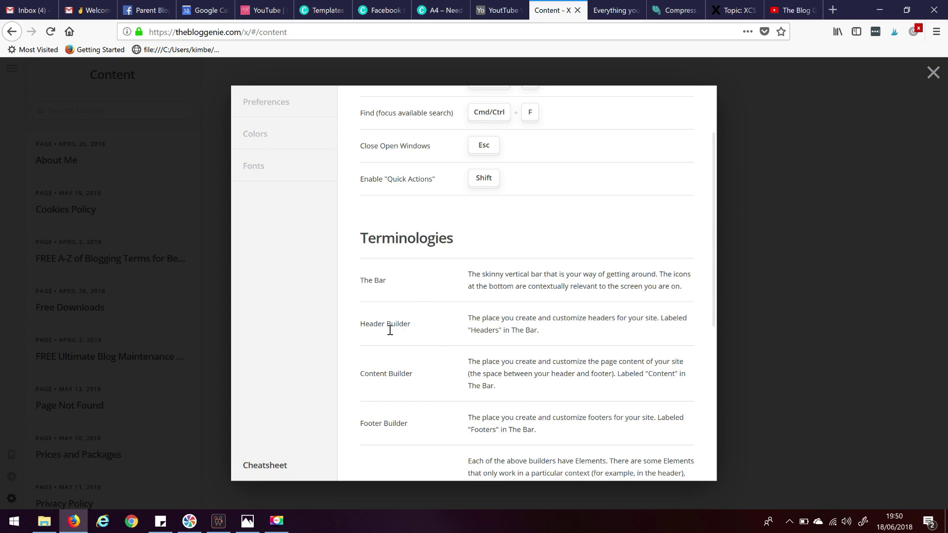
pyautogui.scroll(-4, 521, 371)
pyautogui.scroll(-5, 521, 371)
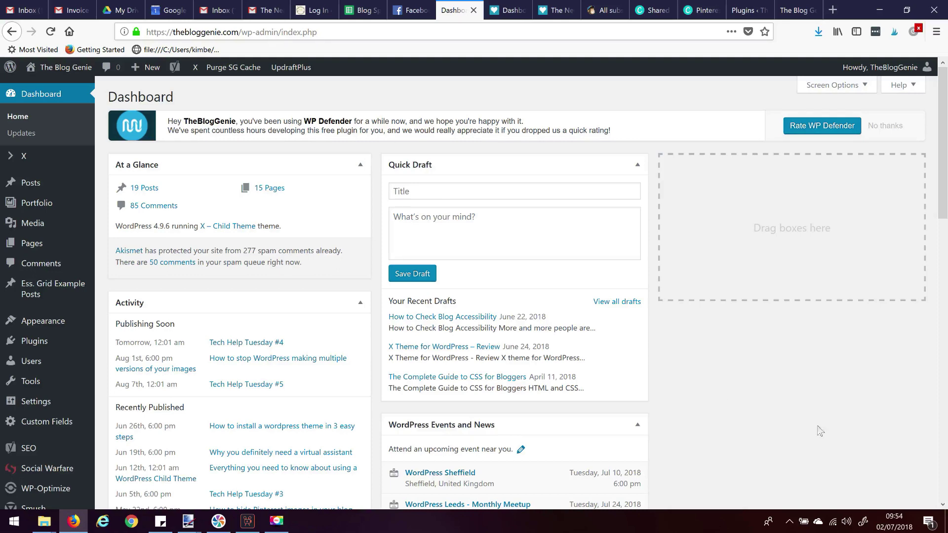
# Create a new WordPress page titled "Toolbox".
pyautogui.click(43, 246)
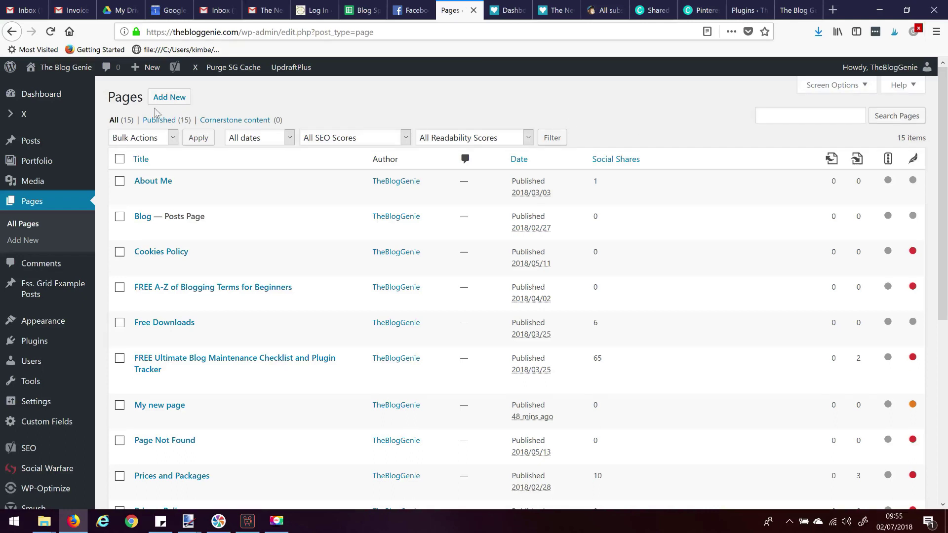
pyautogui.click(170, 98)
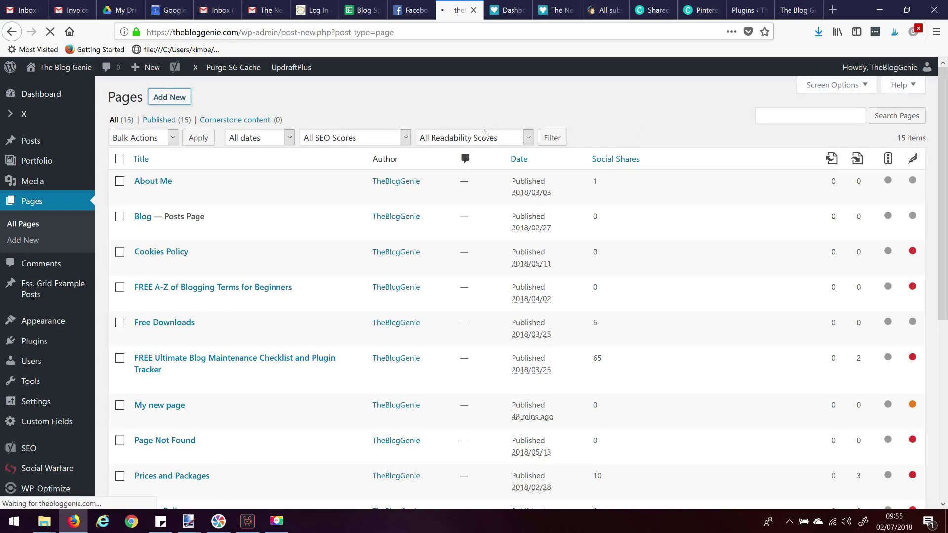
pyautogui.click(306, 130)
pyautogui.write('Tool')
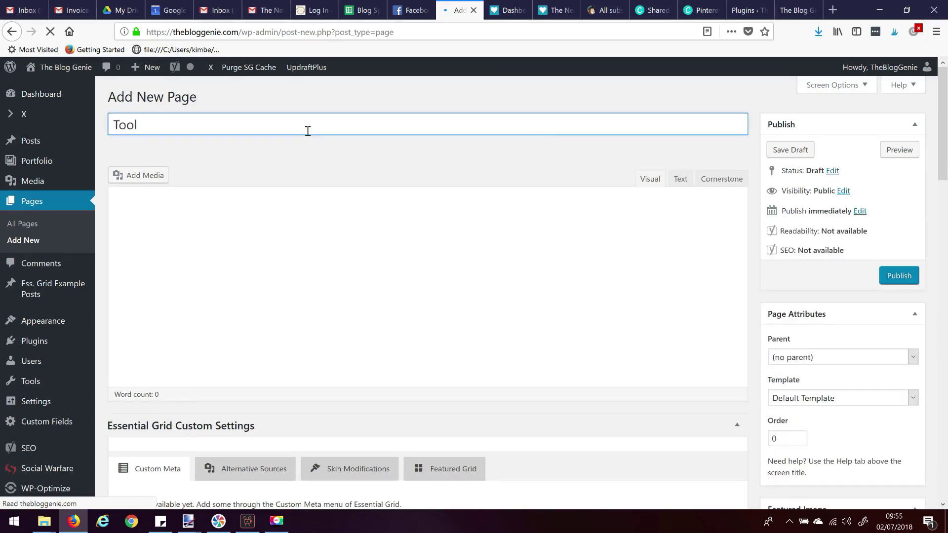
pyautogui.write('box')
pyautogui.click(336, 156)
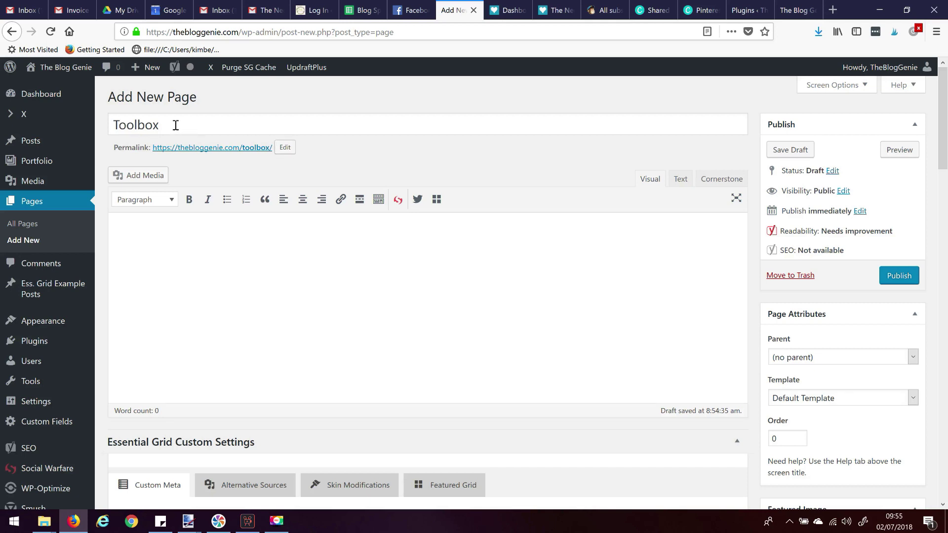
pyautogui.moveTo(175, 124); pyautogui.dragTo(109, 124)
pyautogui.click(248, 96)
# Examine the parent setting in the new page's attributes.
pyautogui.moveTo(946, 157); pyautogui.dragTo(946, 163)
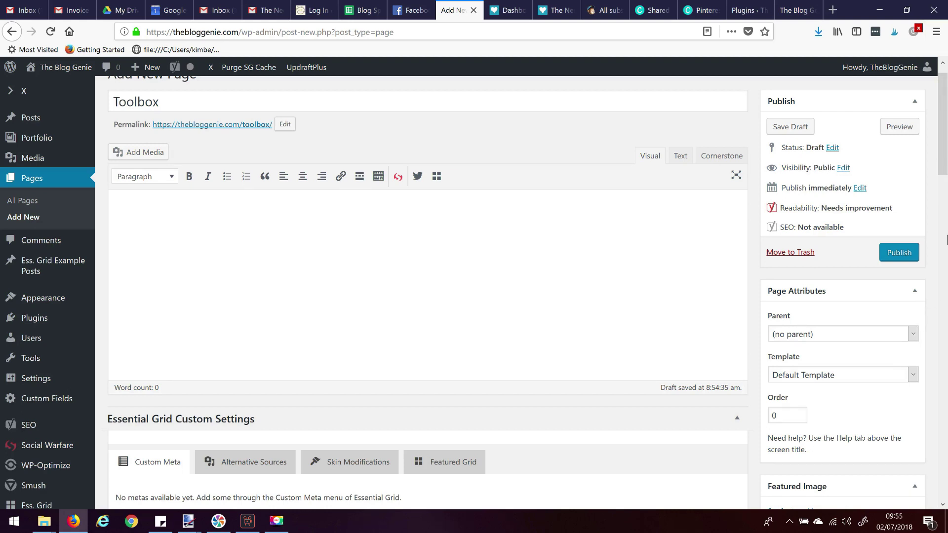
pyautogui.scroll(-2, 878, 251)
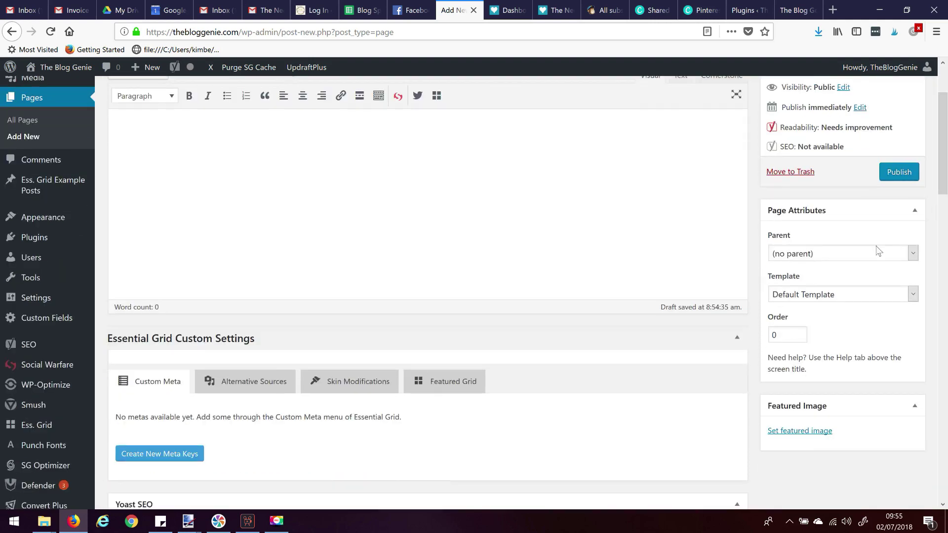
pyautogui.click(917, 254)
pyautogui.click(917, 253)
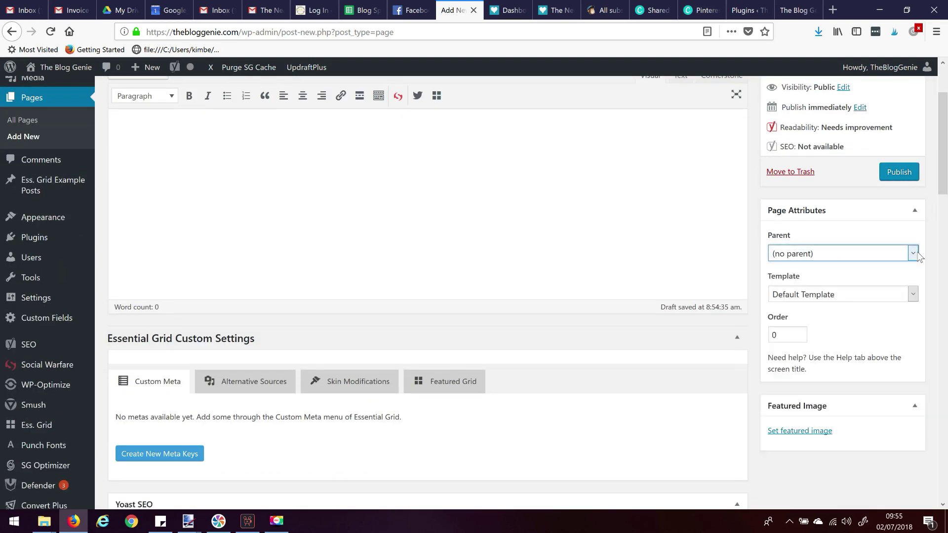
pyautogui.click(867, 230)
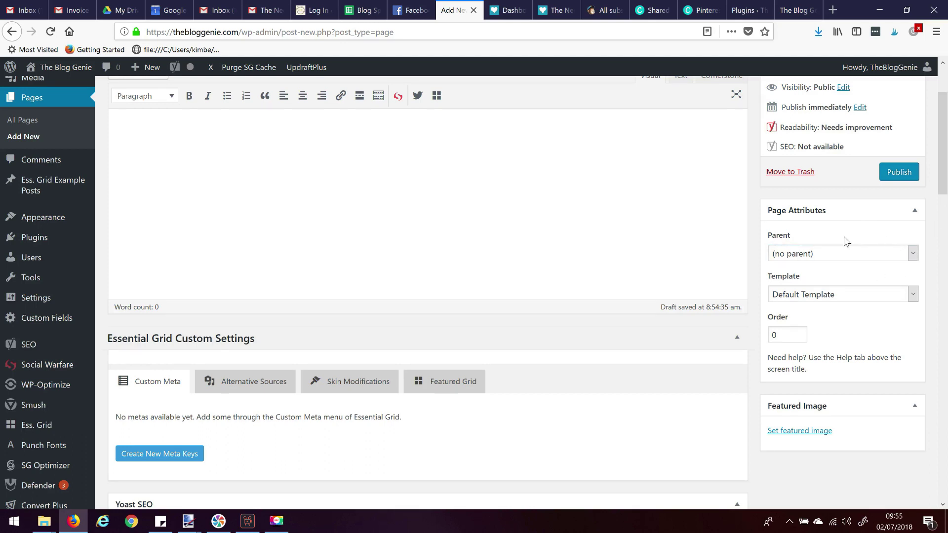
# Assign the "Blank - Container | Header, Footer" template to the Toolbox page and publish it.
pyautogui.moveTo(941, 172); pyautogui.dragTo(941, 181)
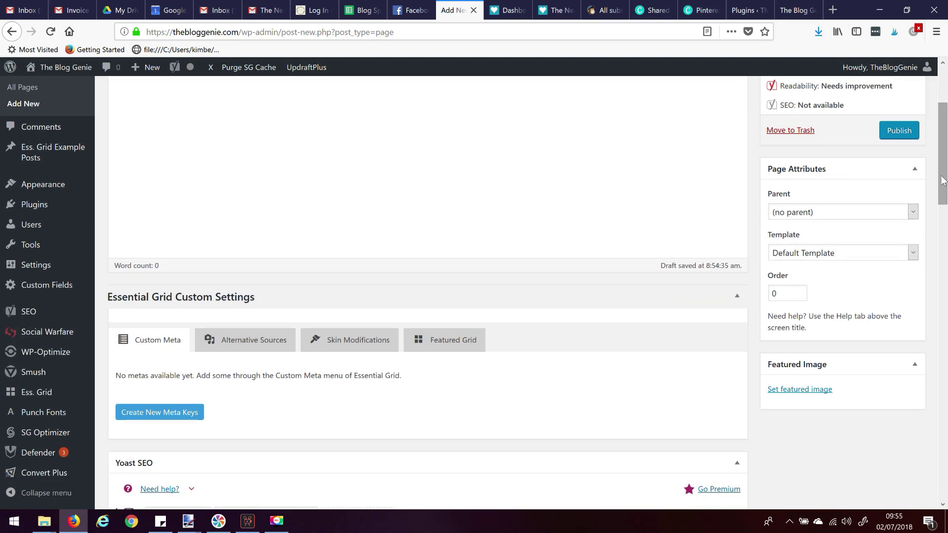
pyautogui.click(915, 253)
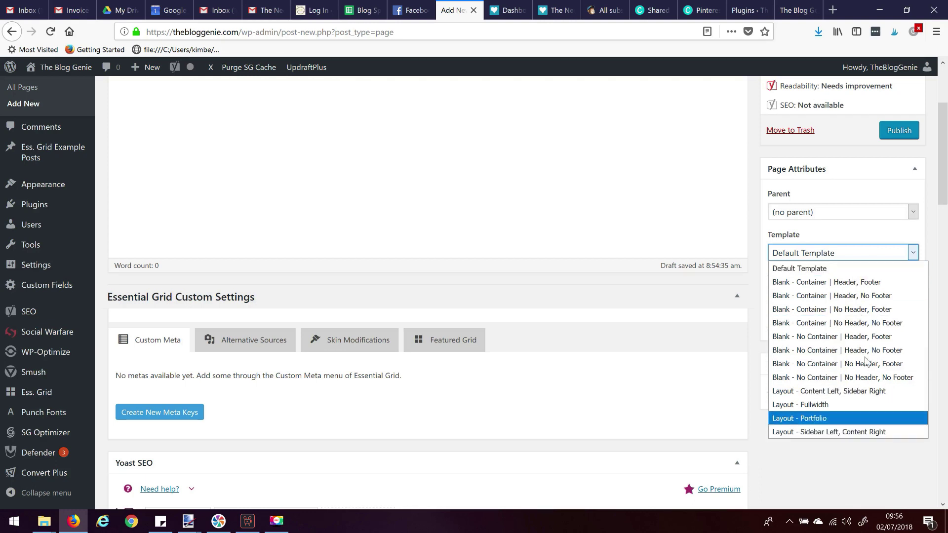
pyautogui.click(865, 283)
pyautogui.scroll(3, 865, 286)
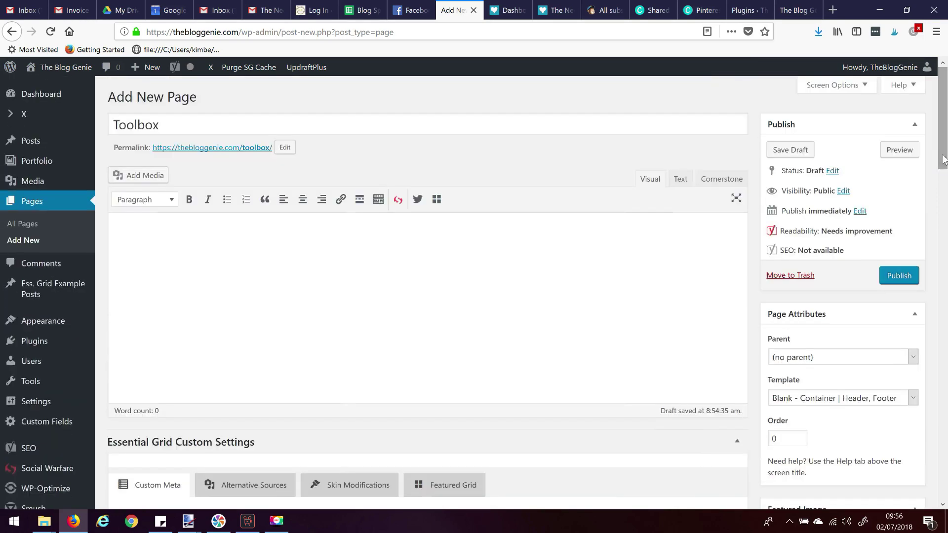
pyautogui.click(900, 276)
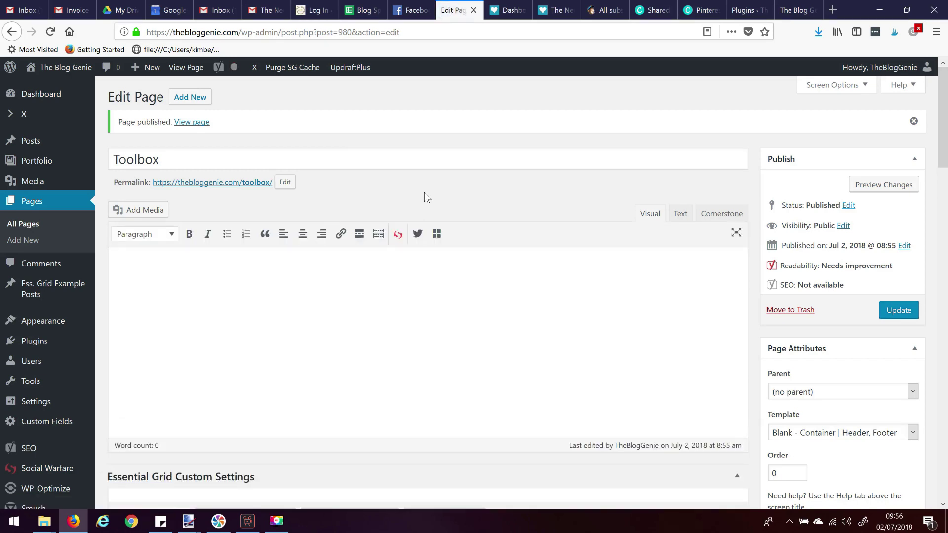
# Open Cornerstone's content list, find the Toolbox page by searching "tool", and open it for editing.
pyautogui.moveTo(25, 115)
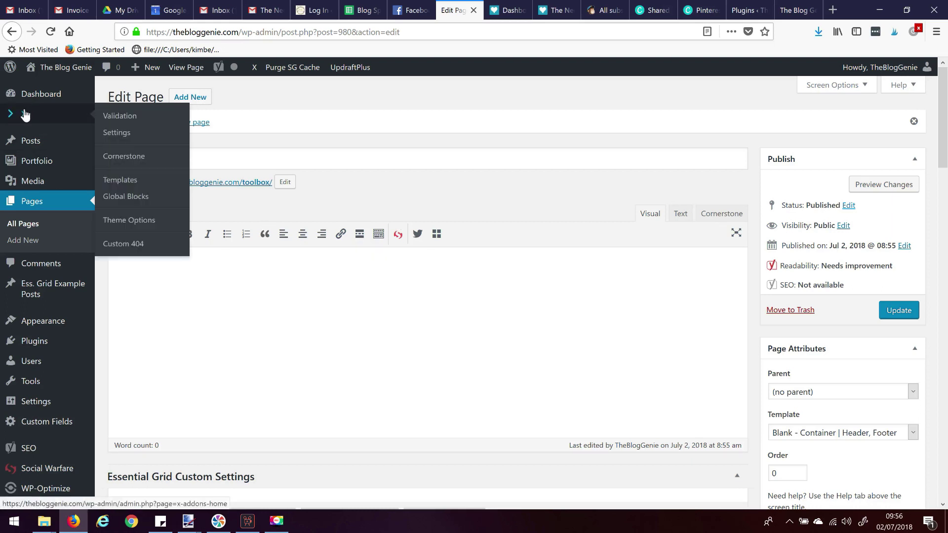
pyautogui.click(125, 157)
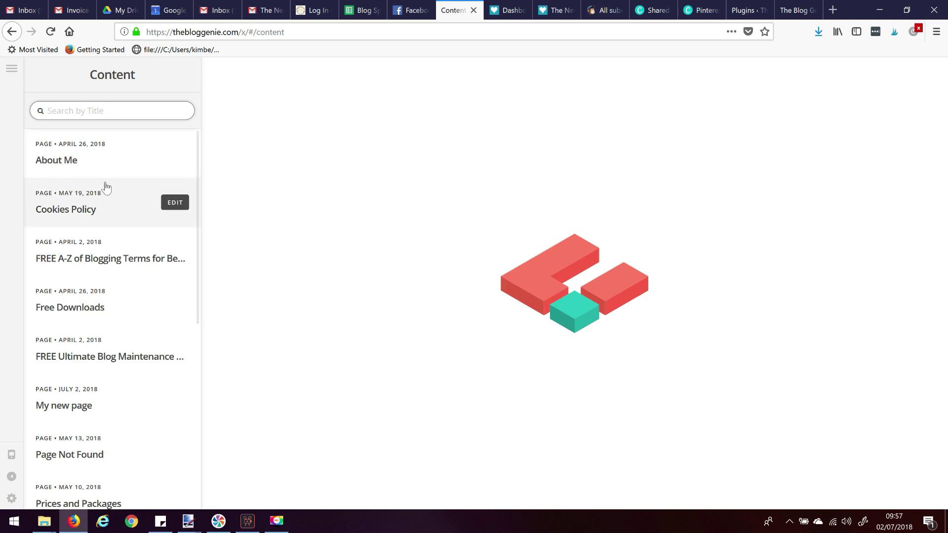
pyautogui.scroll(-2, 105, 187)
pyautogui.scroll(-1, 105, 188)
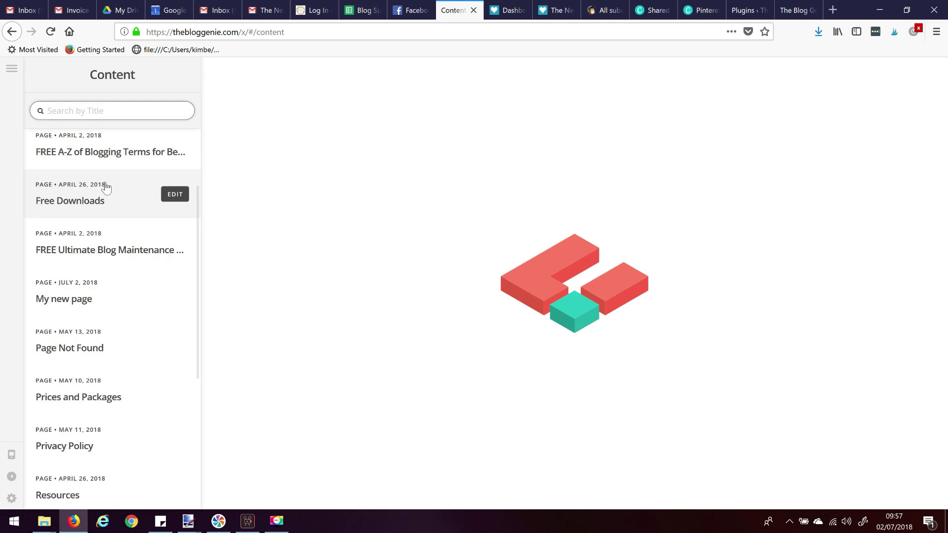
pyautogui.scroll(3, 106, 186)
pyautogui.write('t')
pyautogui.press('BackSpace')
pyautogui.press('BackSpace')
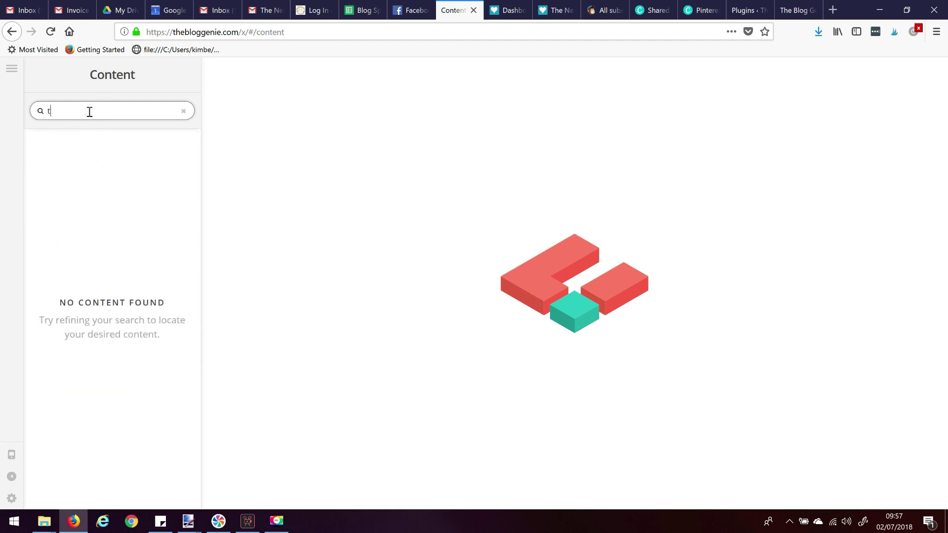
pyautogui.write('ool')
pyautogui.moveTo(60, 165)
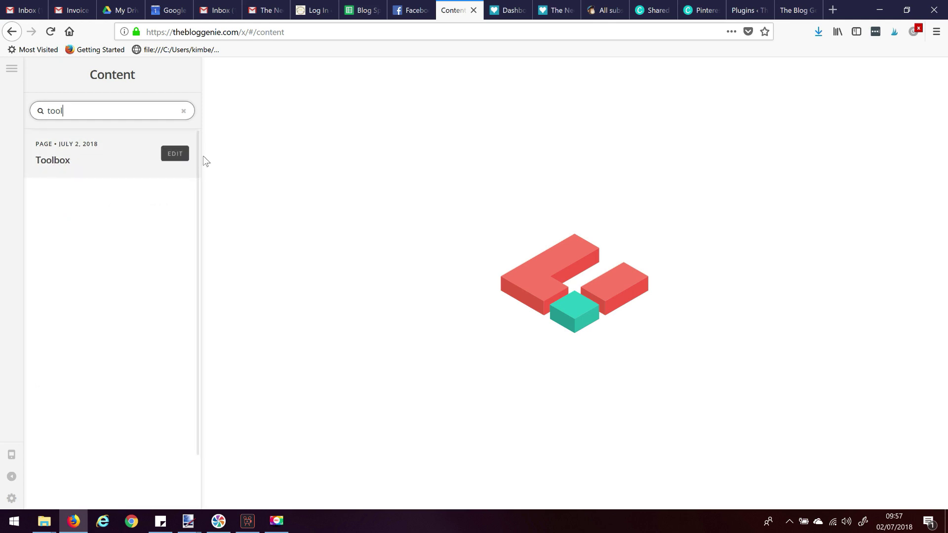
pyautogui.click(168, 156)
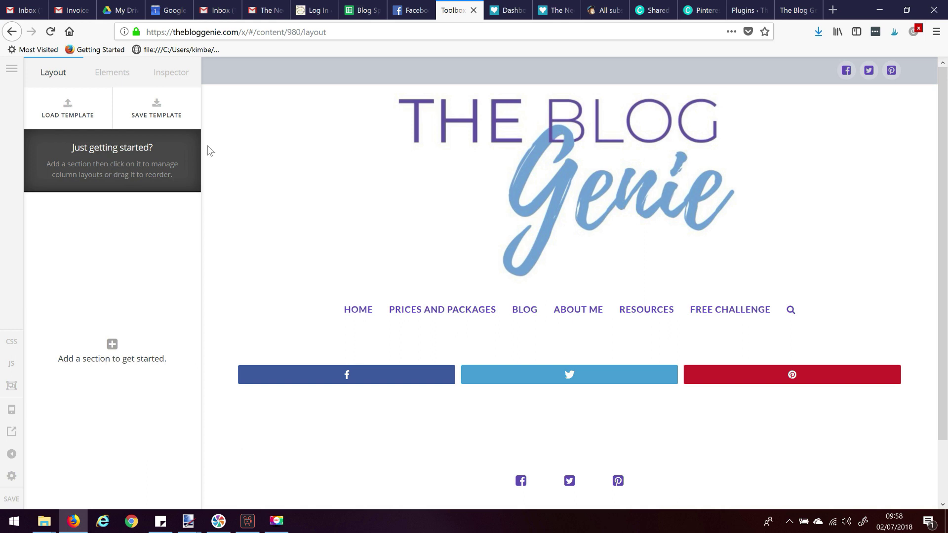
# Add the first section to the empty Toolbox page and expand it to show its row layout.
pyautogui.click(112, 345)
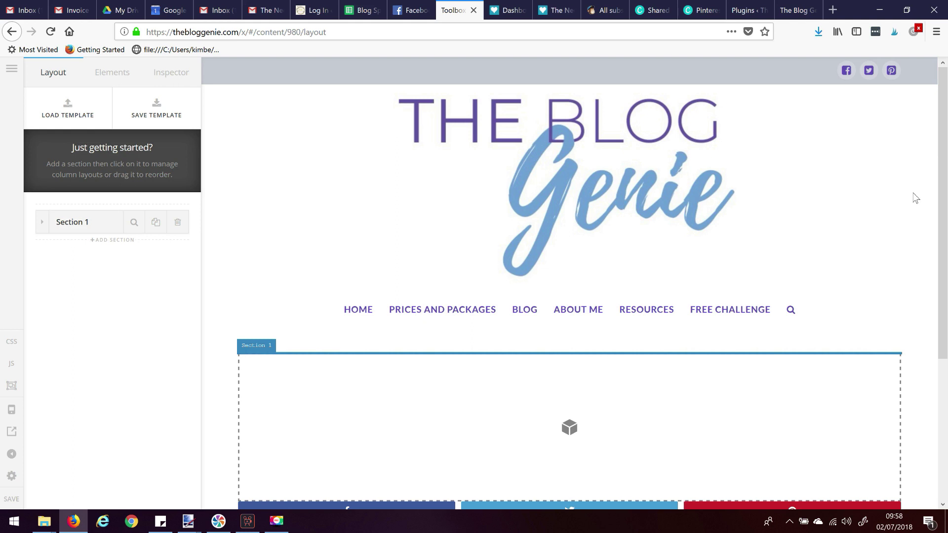
pyautogui.scroll(-2, 940, 197)
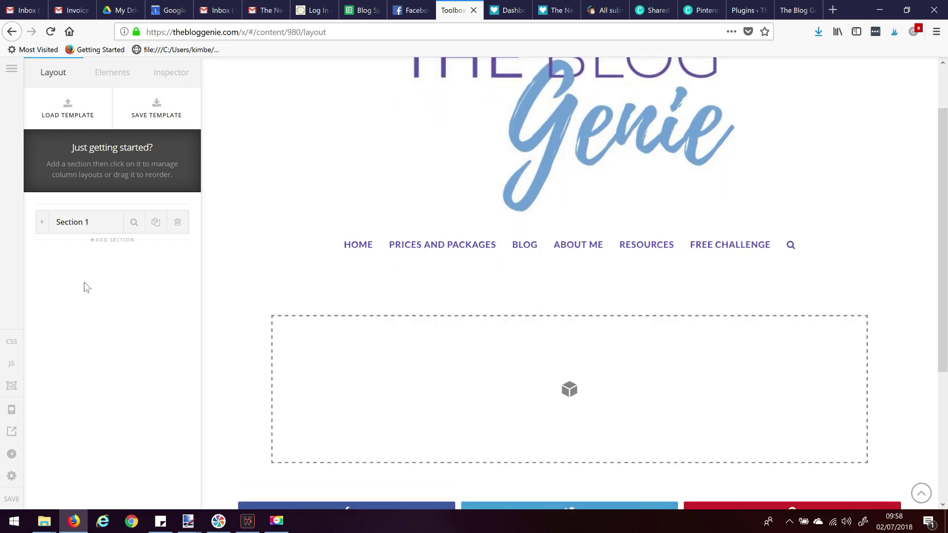
pyautogui.click(43, 222)
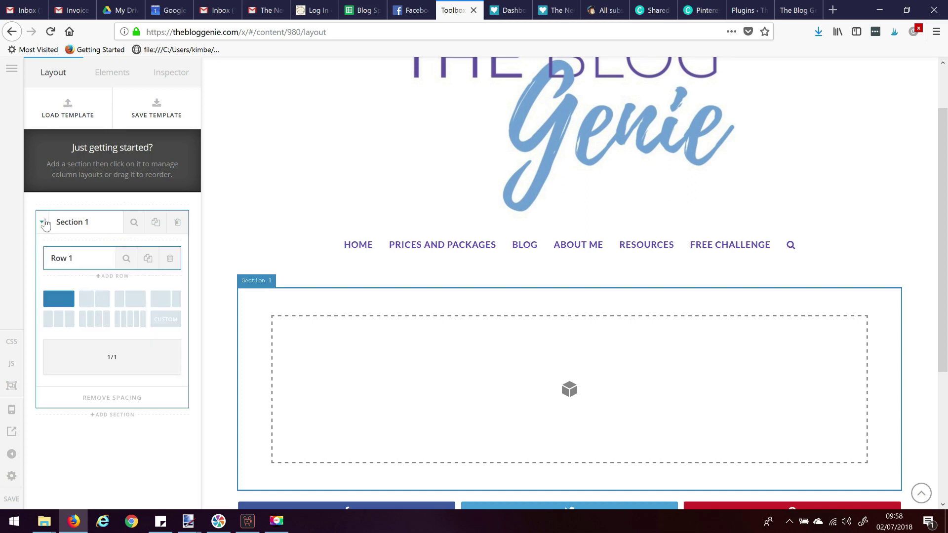
# Add a second row to Section 1 and delete that row again.
pyautogui.click(109, 278)
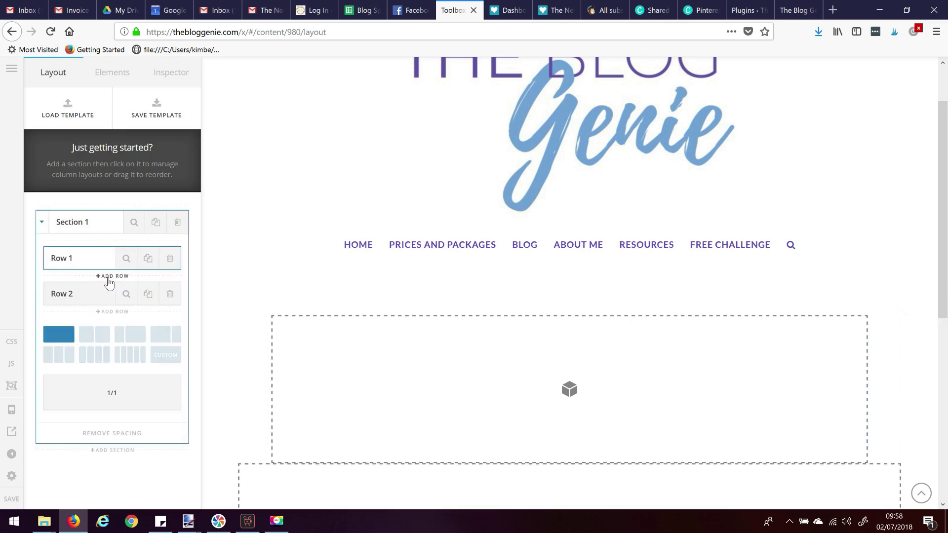
pyautogui.moveTo(943, 213); pyautogui.dragTo(932, 304)
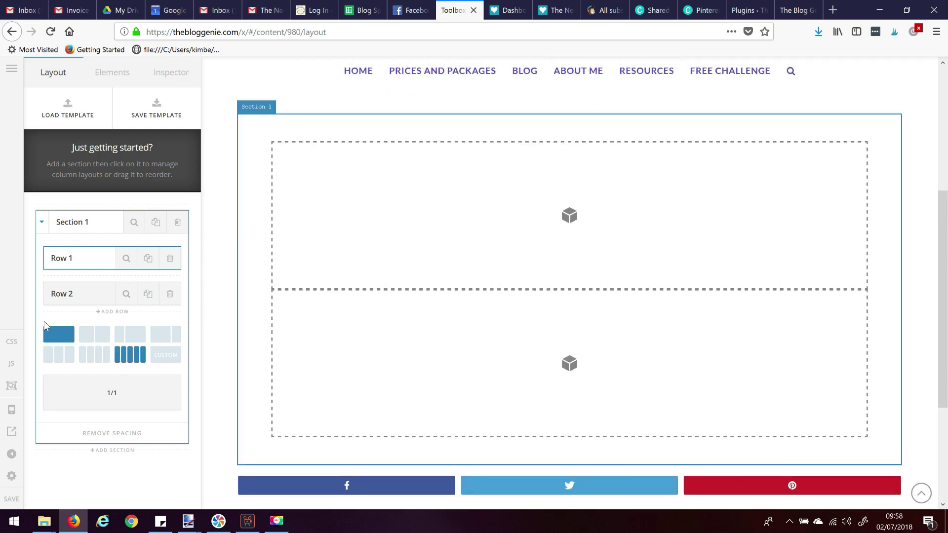
pyautogui.click(170, 294)
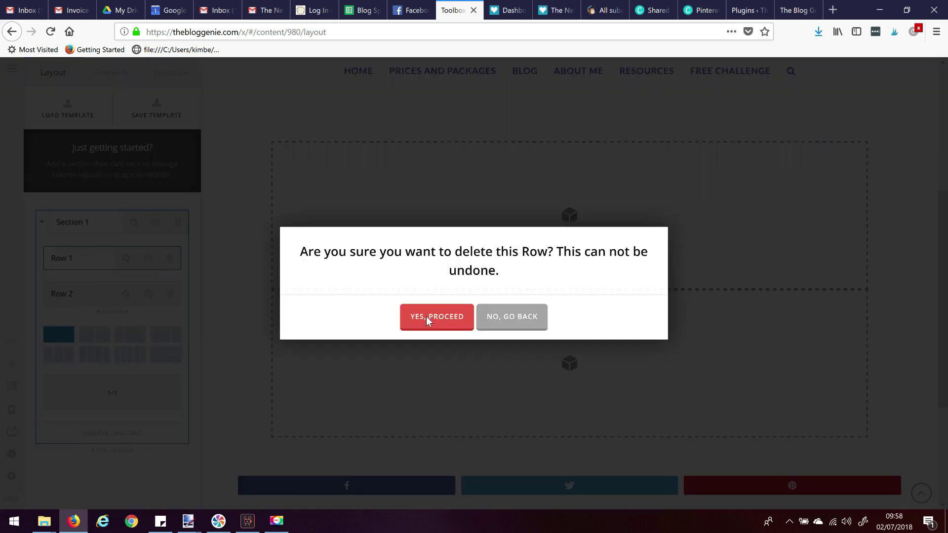
pyautogui.click(437, 316)
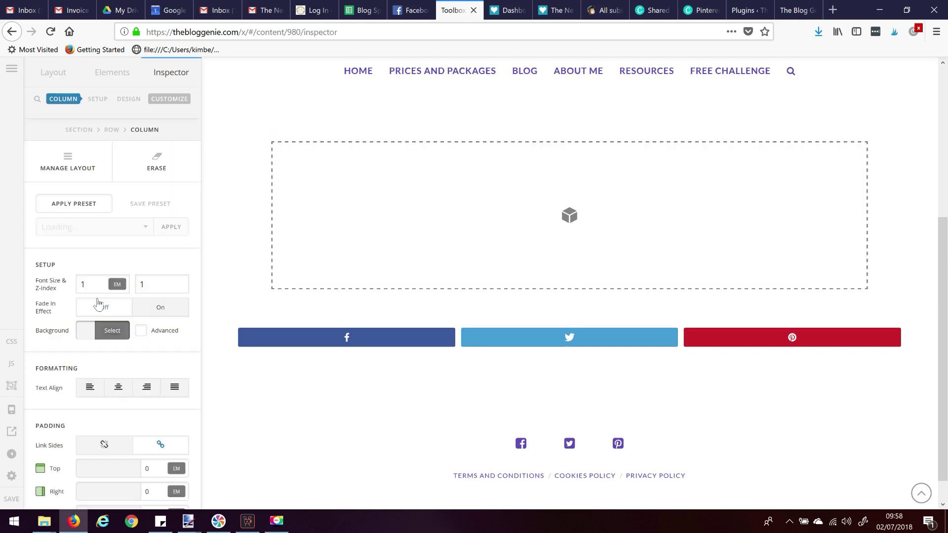
# Try the 1/2 + 1/2, 1/3 + 2/3, 2/3 + 1/3 and five-column layouts on Row 1, and return it to a single column.
pyautogui.click(52, 75)
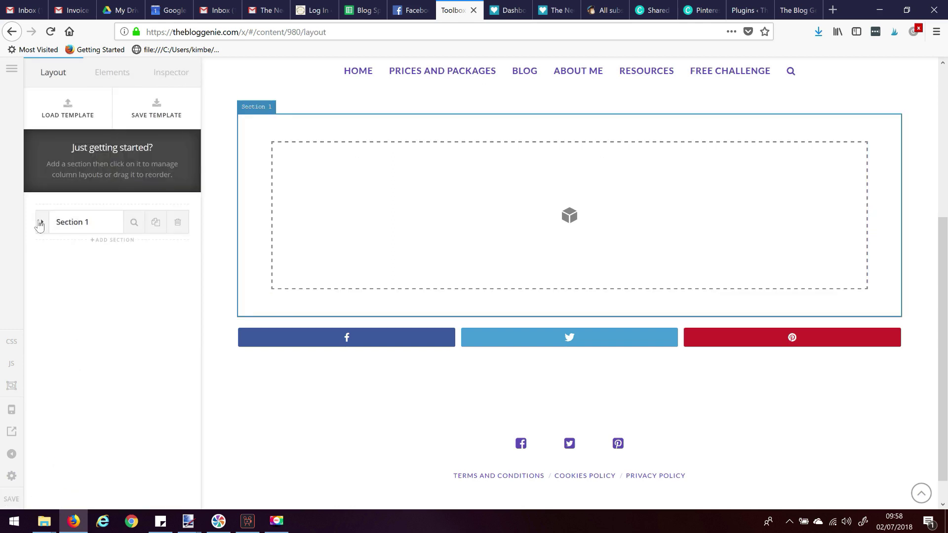
pyautogui.click(42, 222)
pyautogui.click(94, 299)
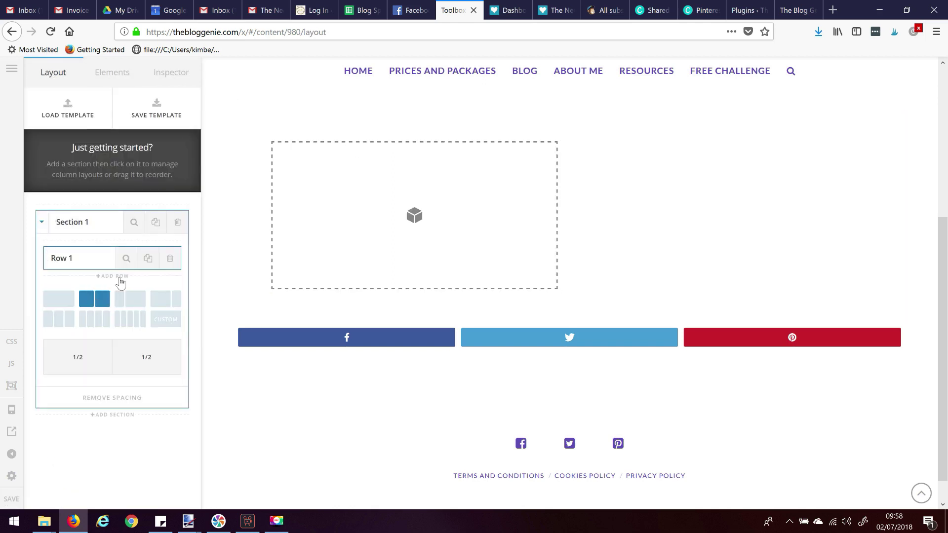
pyautogui.click(139, 299)
pyautogui.click(164, 300)
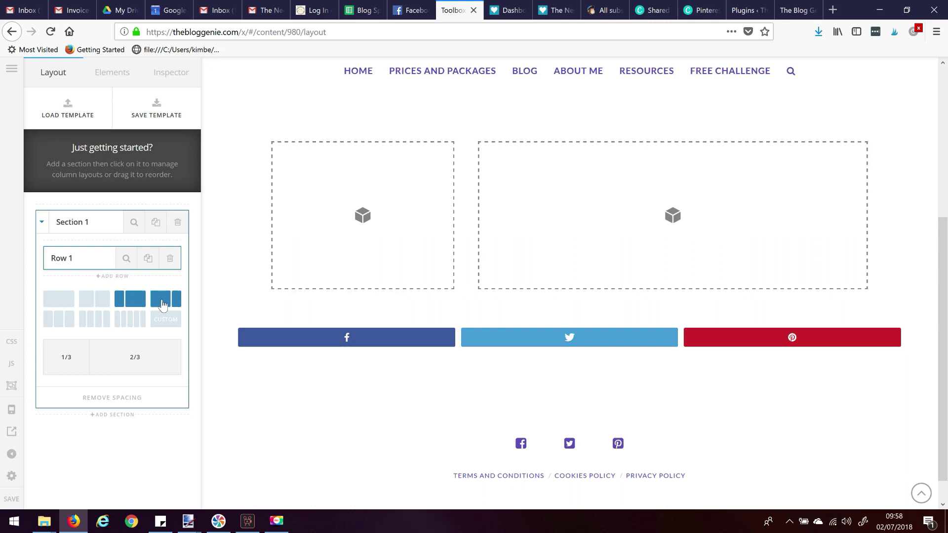
pyautogui.click(134, 319)
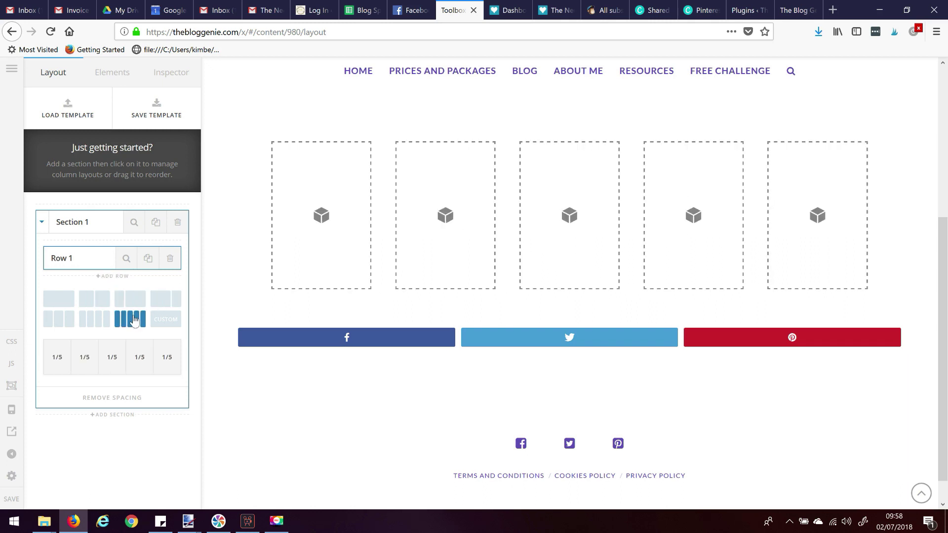
pyautogui.click(53, 302)
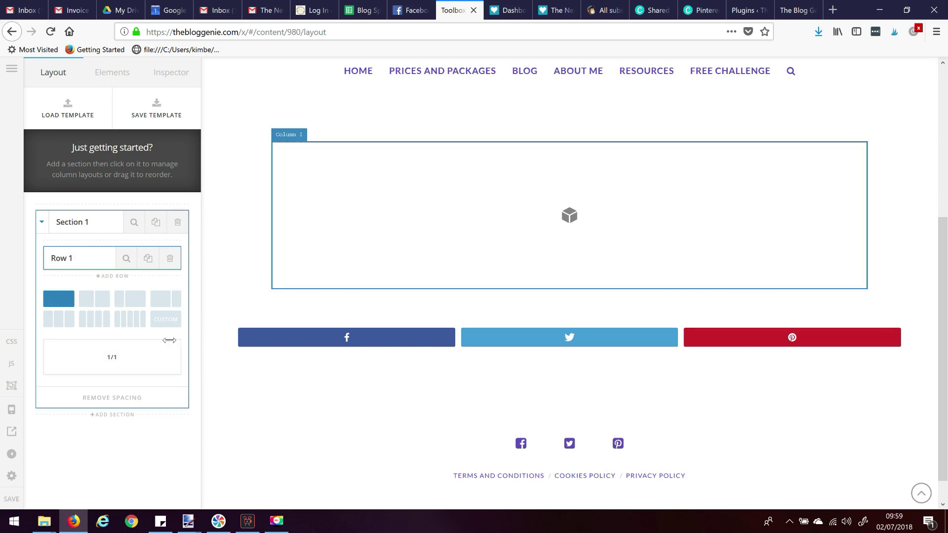
# Browse the list of available page elements, including the Classic Elements.
pyautogui.click(113, 73)
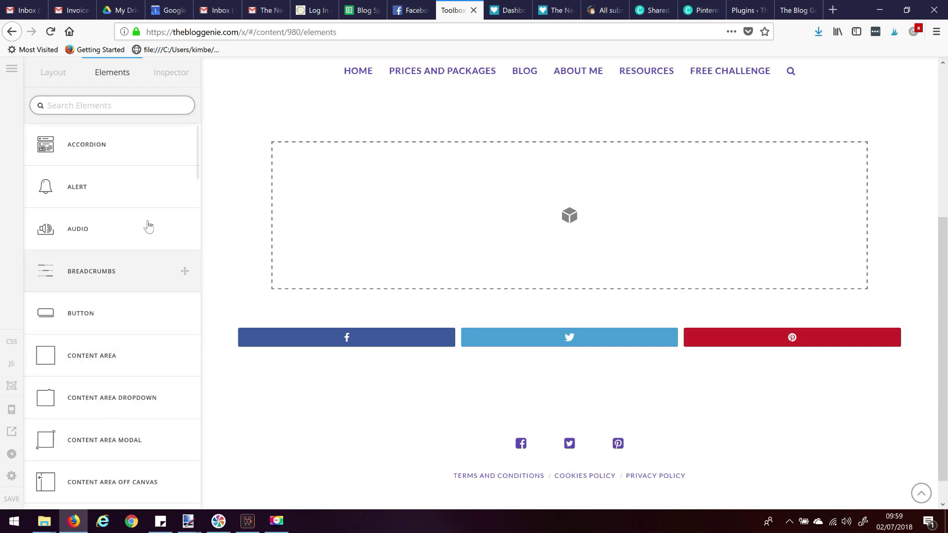
pyautogui.scroll(-10, 170, 146)
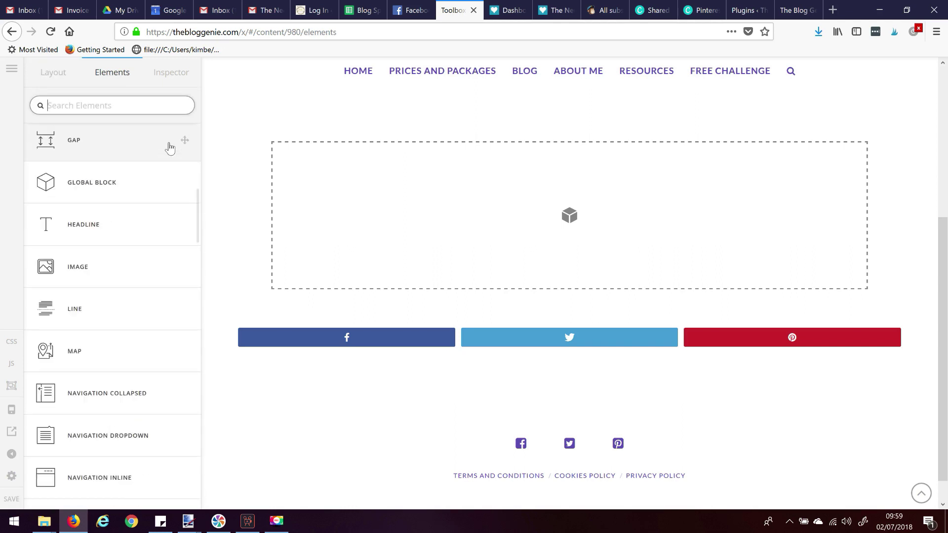
pyautogui.scroll(-15, 170, 147)
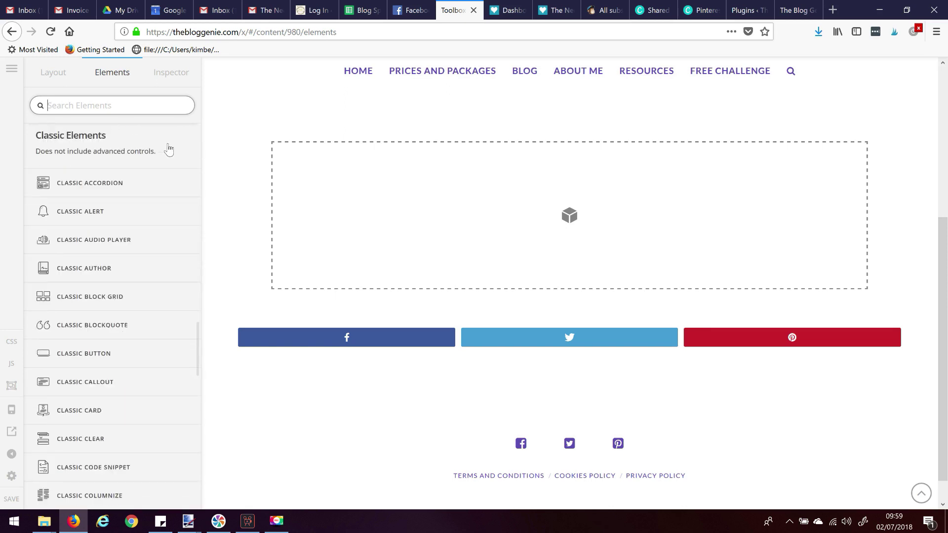
pyautogui.scroll(-10, 168, 148)
pyautogui.scroll(6, 165, 159)
pyautogui.scroll(15, 165, 161)
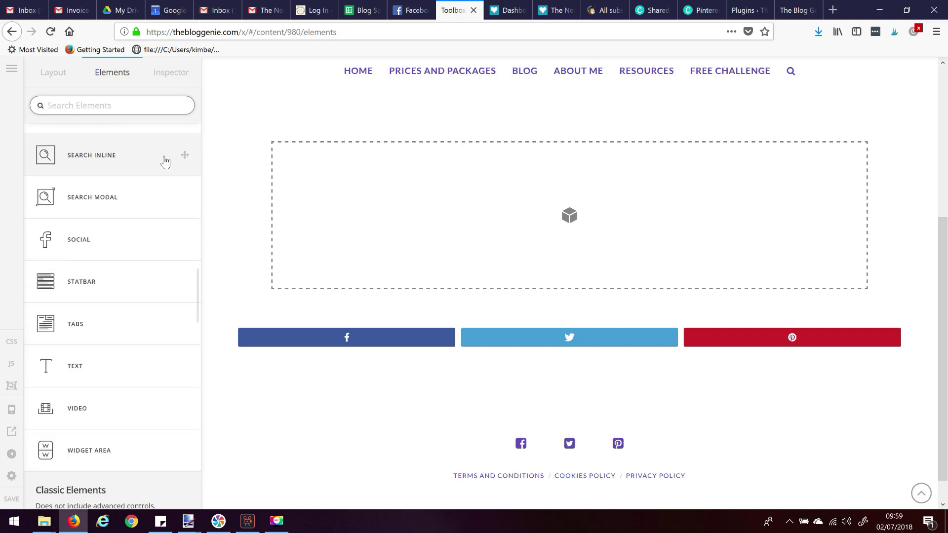
pyautogui.scroll(15, 165, 162)
# Place a Headline element in the empty column of Section 1.
pyautogui.scroll(-5, 165, 161)
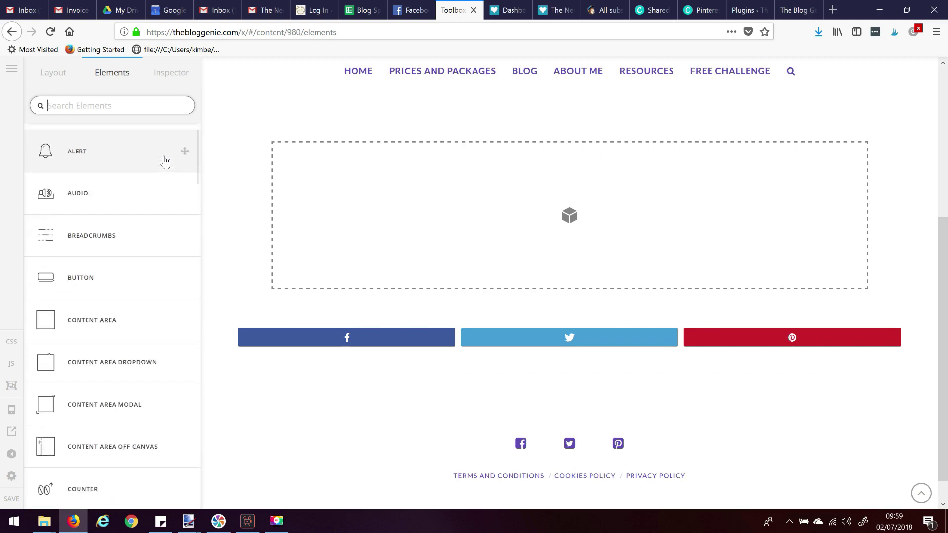
pyautogui.scroll(-3, 165, 161)
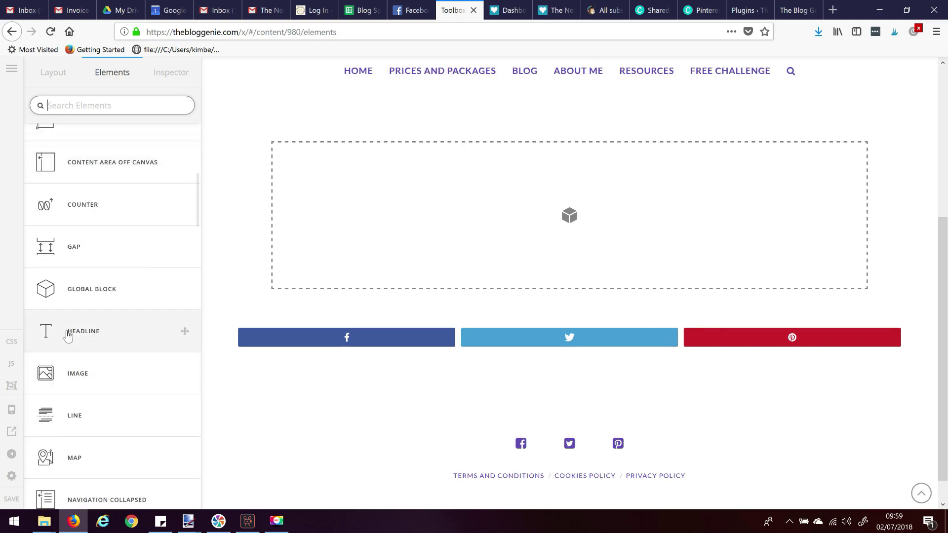
pyautogui.moveTo(338, 260)
pyautogui.mouseDown()
pyautogui.moveTo(519, 170)
pyautogui.moveTo(572, 166)
pyautogui.mouseUp()
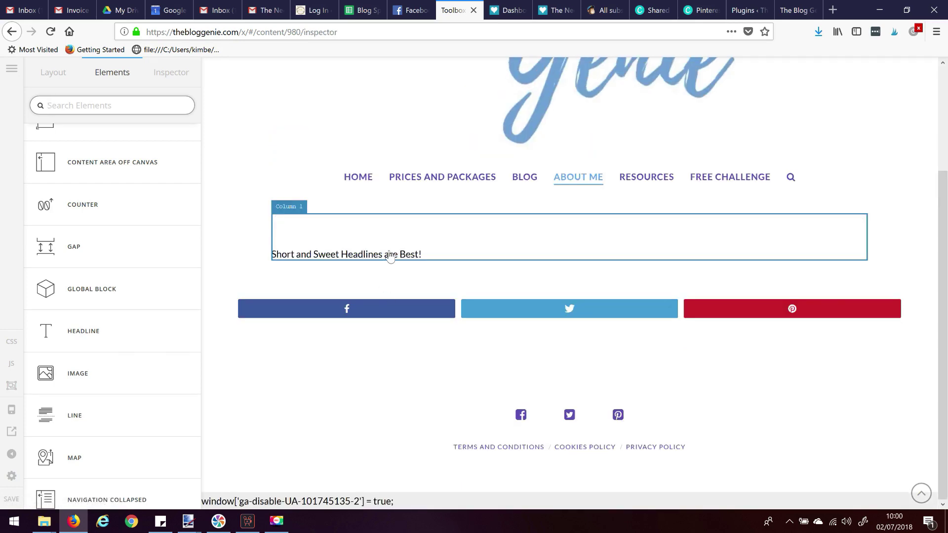
# Replace the headline's placeholder text with "Toolbox".
pyautogui.click(377, 255)
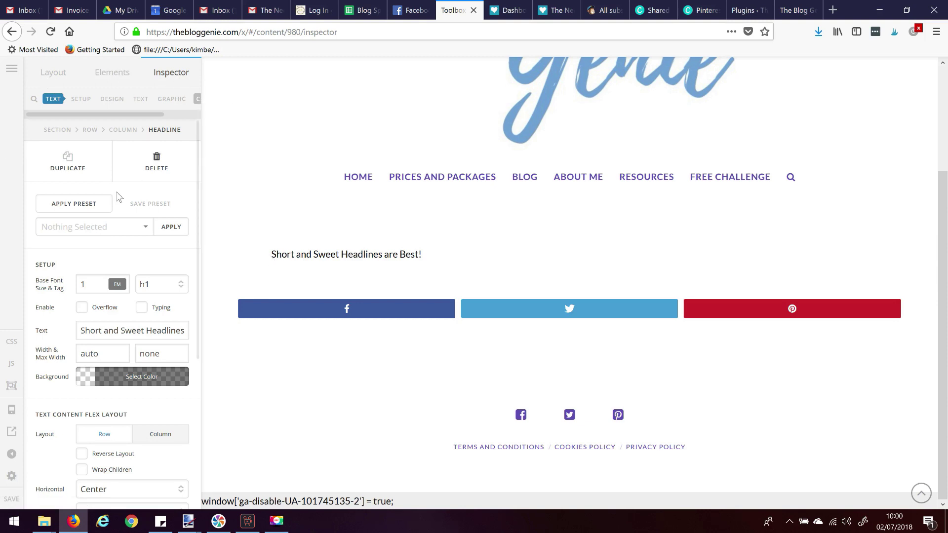
pyautogui.scroll(-1, 121, 245)
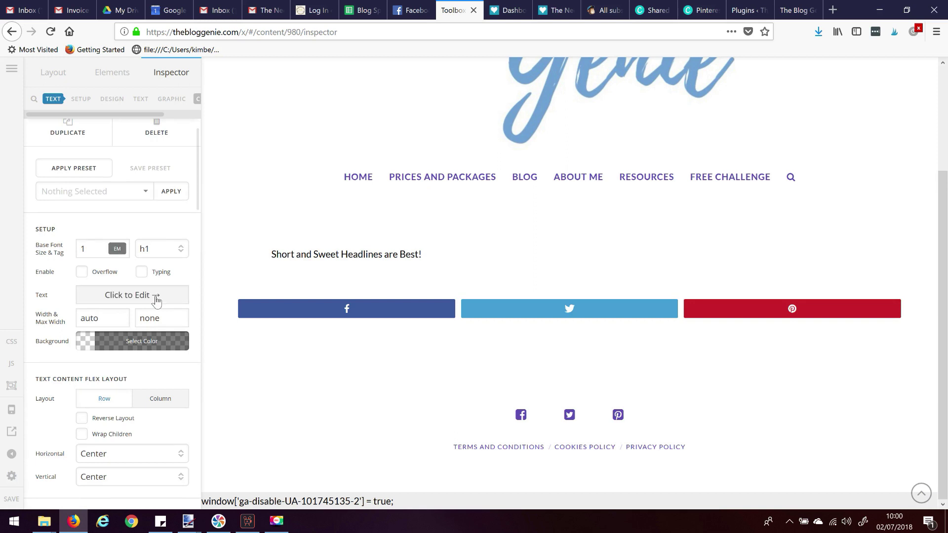
pyautogui.click(156, 296)
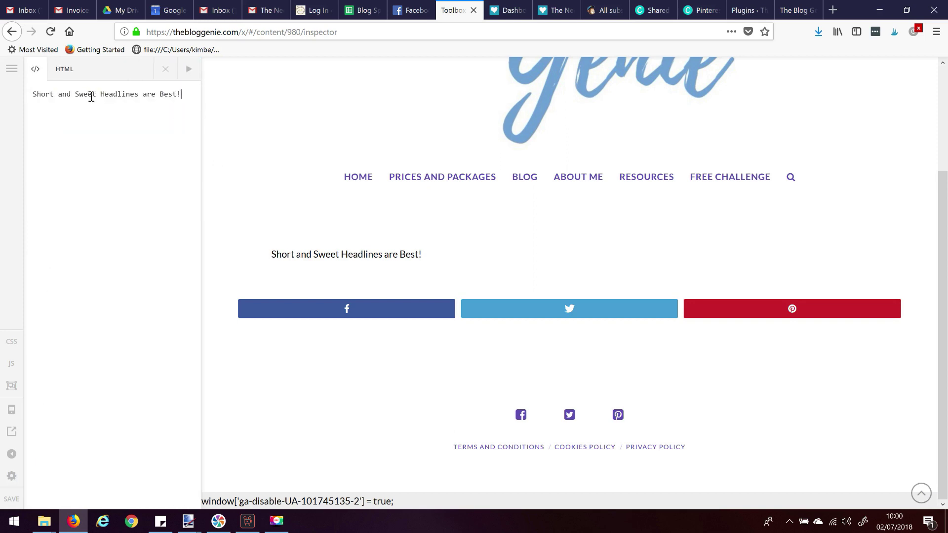
pyautogui.tripleClick(35, 93)
pyautogui.write('Toolbox')
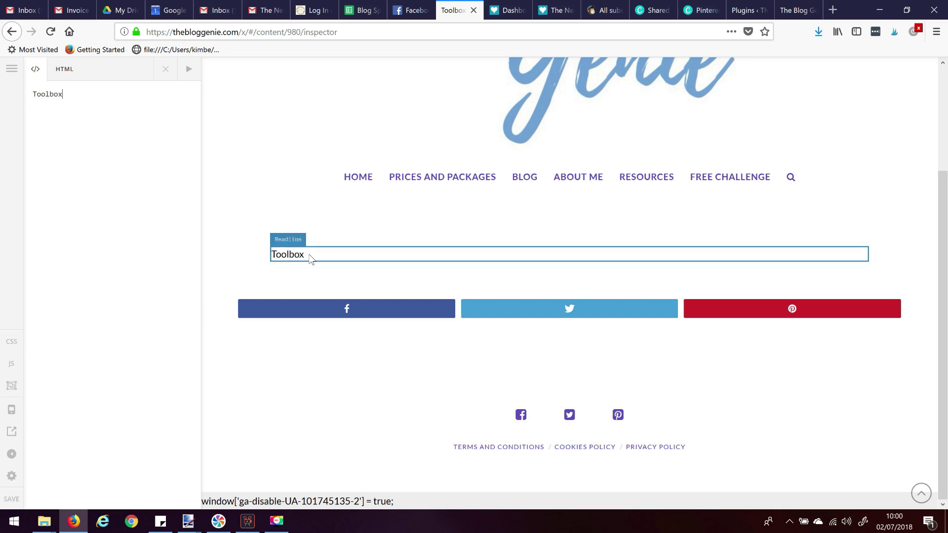
pyautogui.click(167, 72)
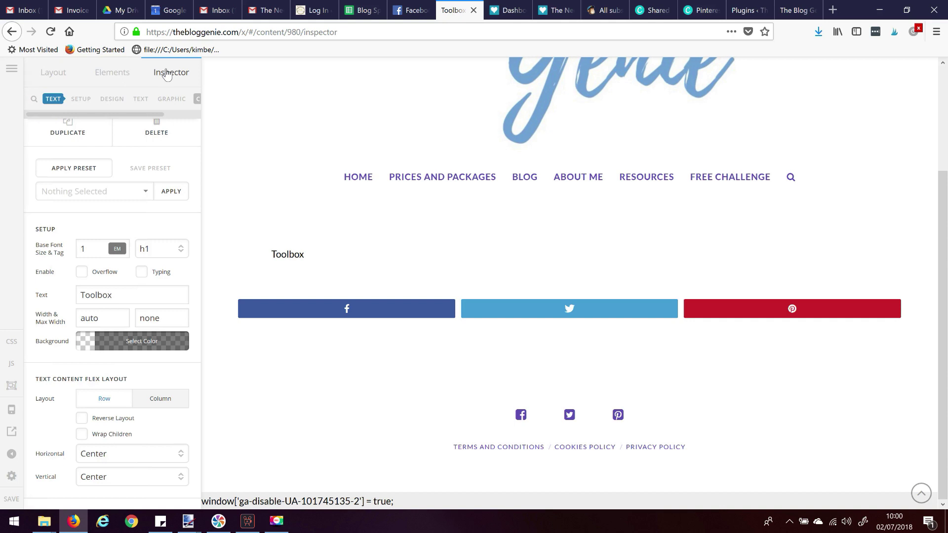
# Set the Toolbox headline's font family to Headings and centre its text.
pyautogui.scroll(-2, 129, 232)
pyautogui.scroll(-4, 130, 231)
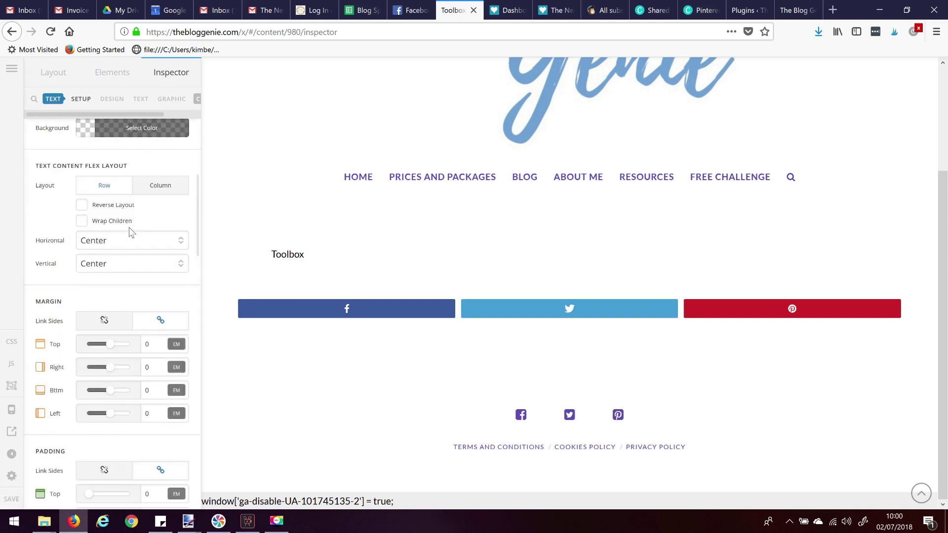
pyautogui.scroll(-9, 131, 232)
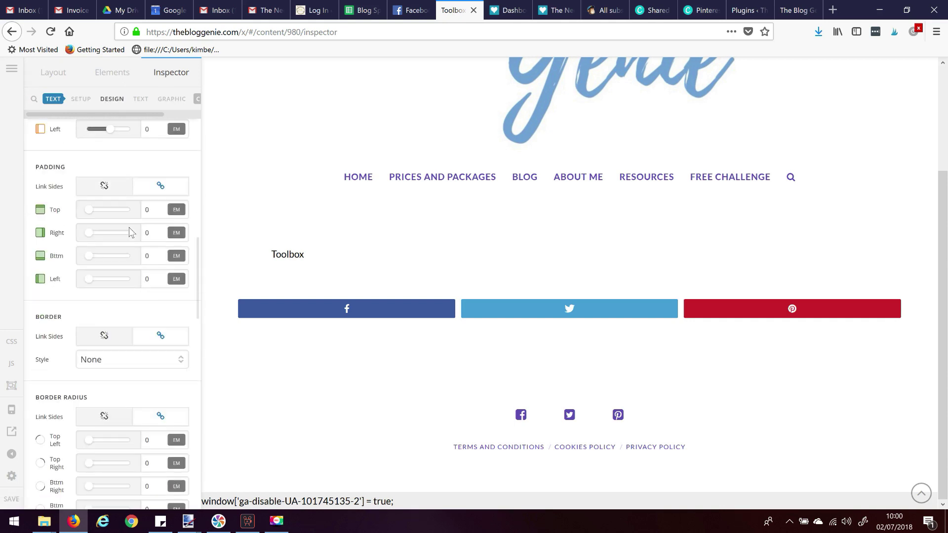
pyautogui.scroll(-9, 131, 232)
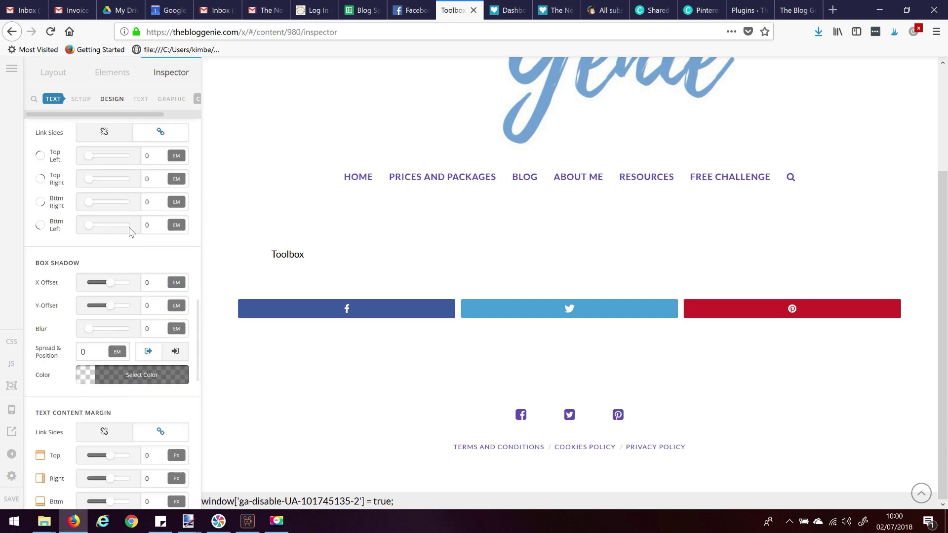
pyautogui.scroll(-8, 130, 228)
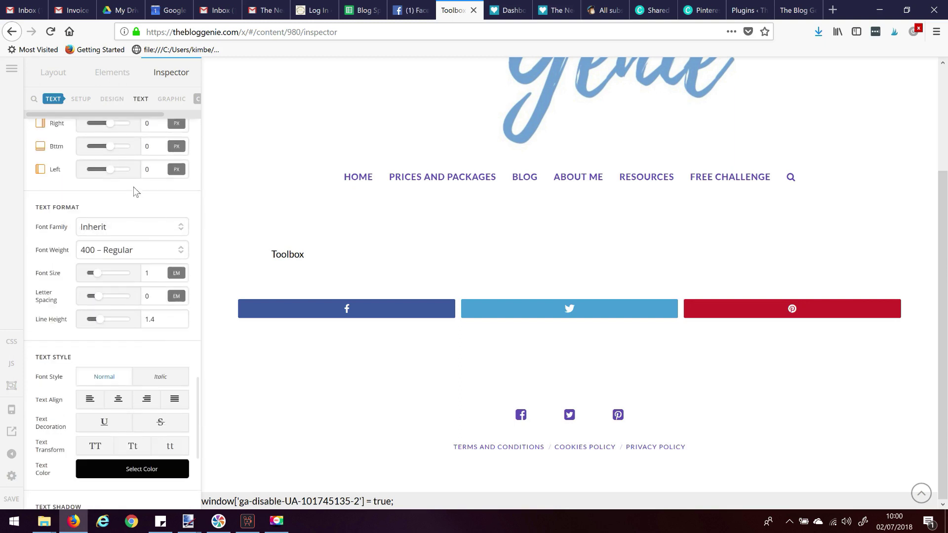
pyautogui.scroll(-1, 46, 204)
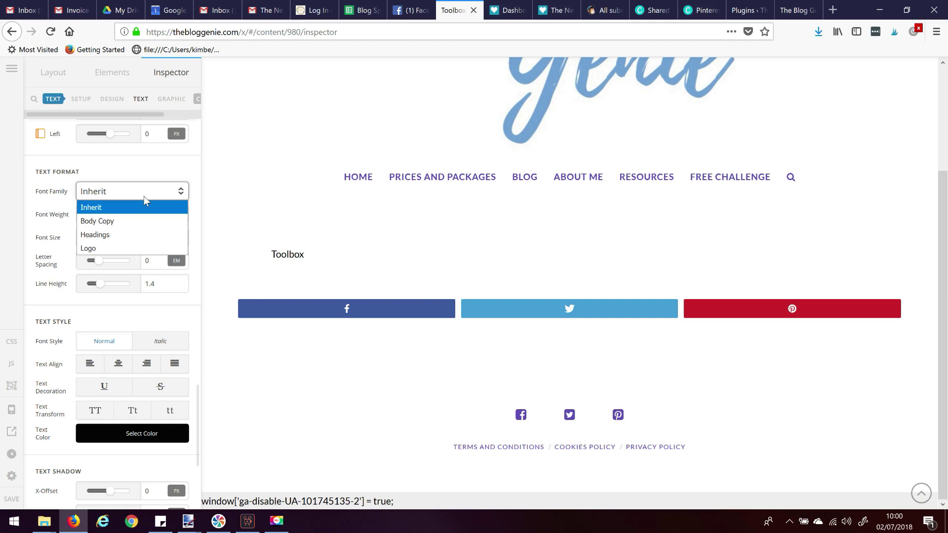
pyautogui.click(146, 236)
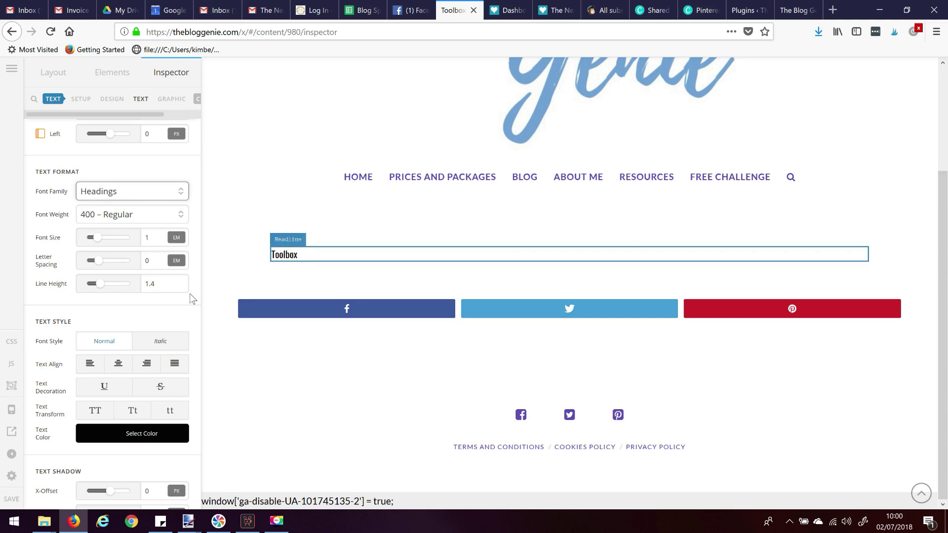
pyautogui.click(118, 366)
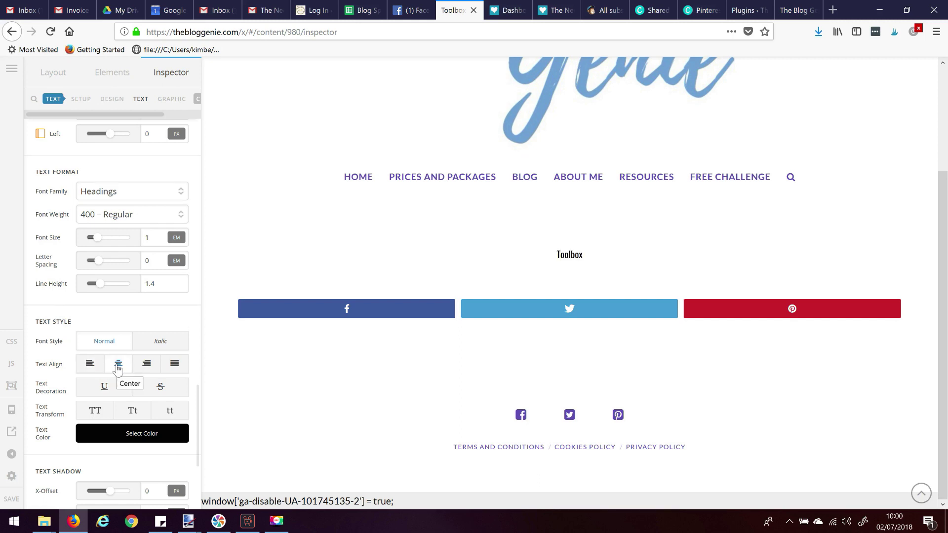
# Colour the headline text with the light blue swatch, rgb(99, 167, 247), and set its font size to 1.5 em.
pyautogui.click(87, 439)
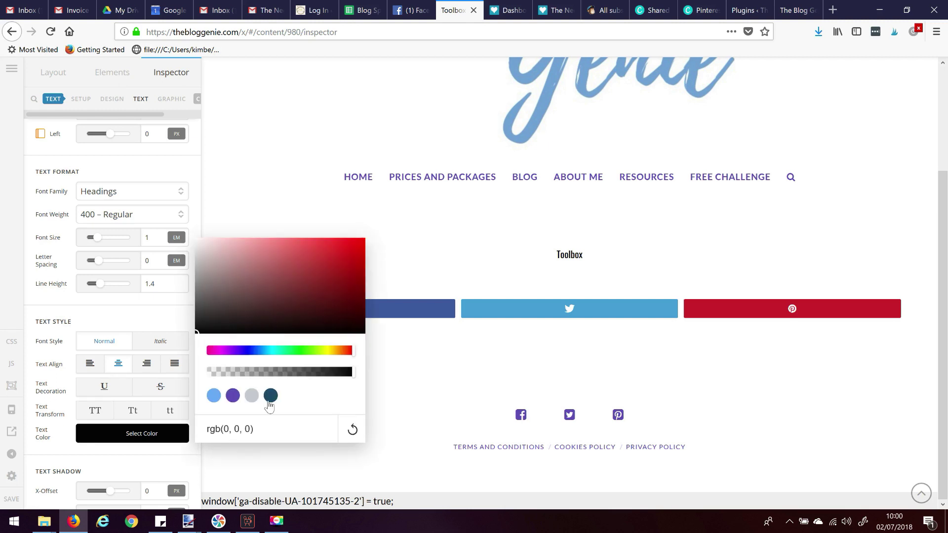
pyautogui.click(213, 396)
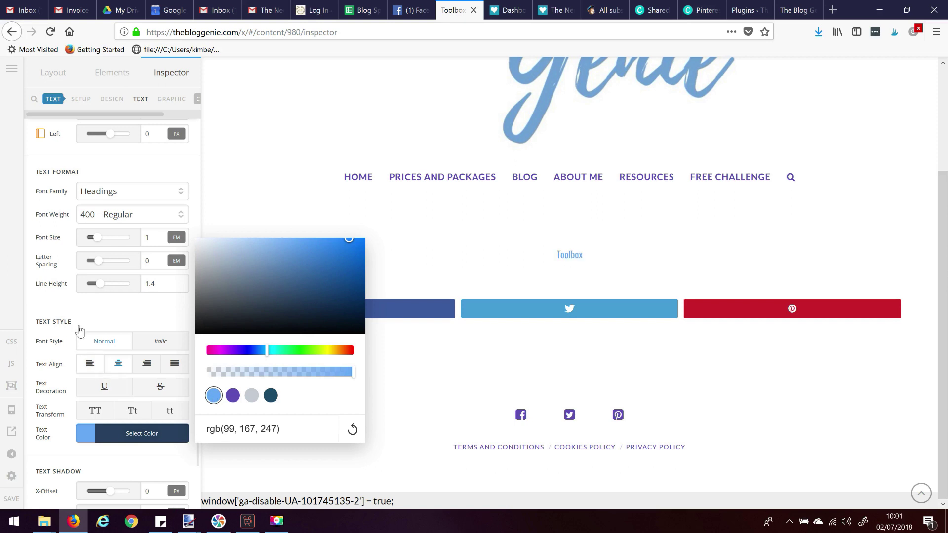
pyautogui.click(94, 289)
pyautogui.click(153, 240)
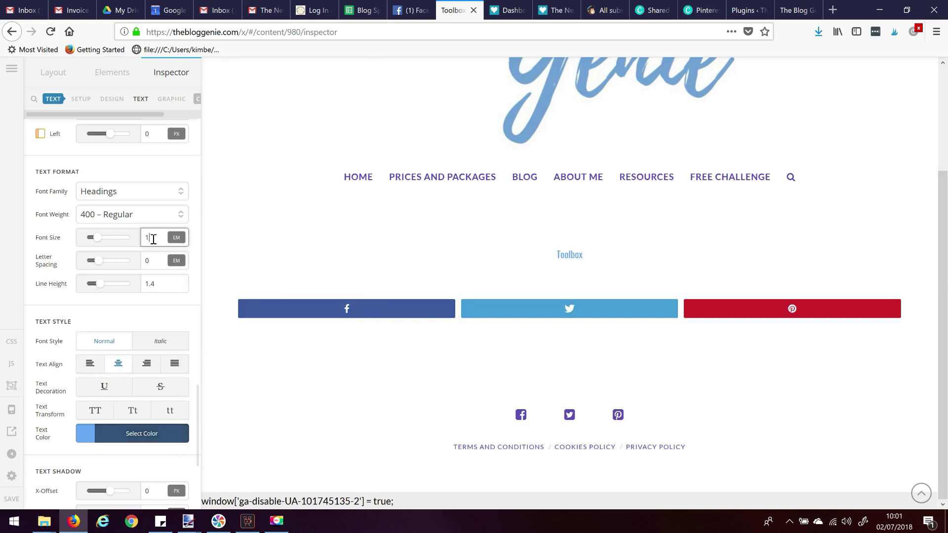
pyautogui.write('.5')
pyautogui.click(76, 309)
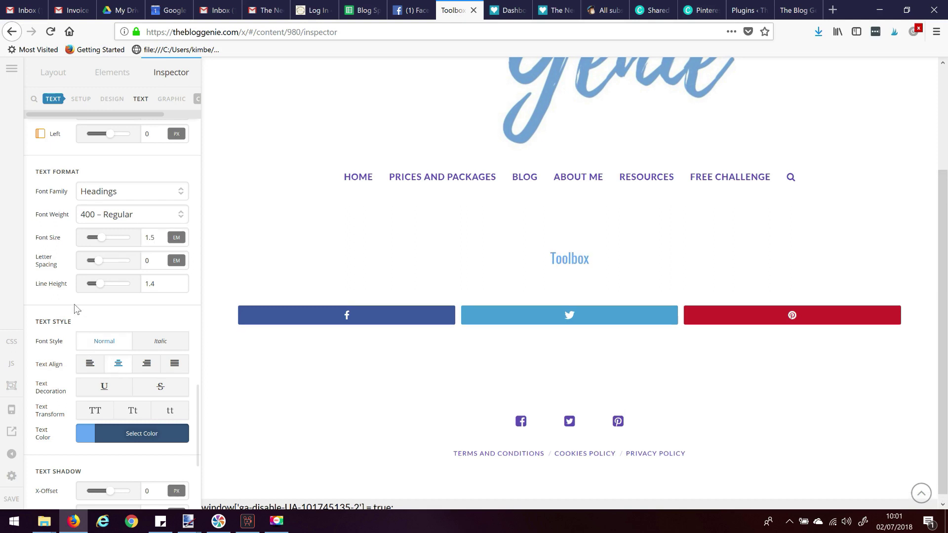
# Try the right and left text alignments on the headline and return it to centred.
pyautogui.click(155, 364)
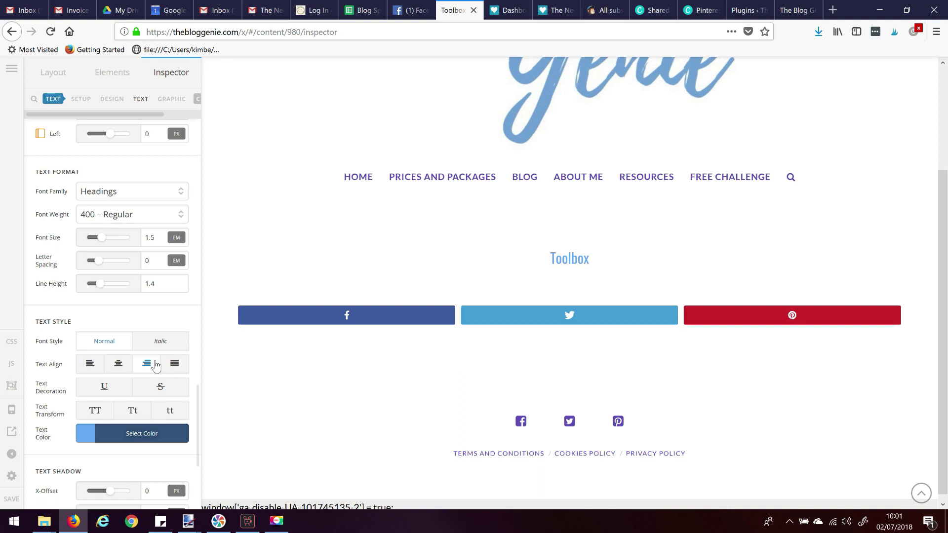
pyautogui.click(117, 364)
pyautogui.click(118, 364)
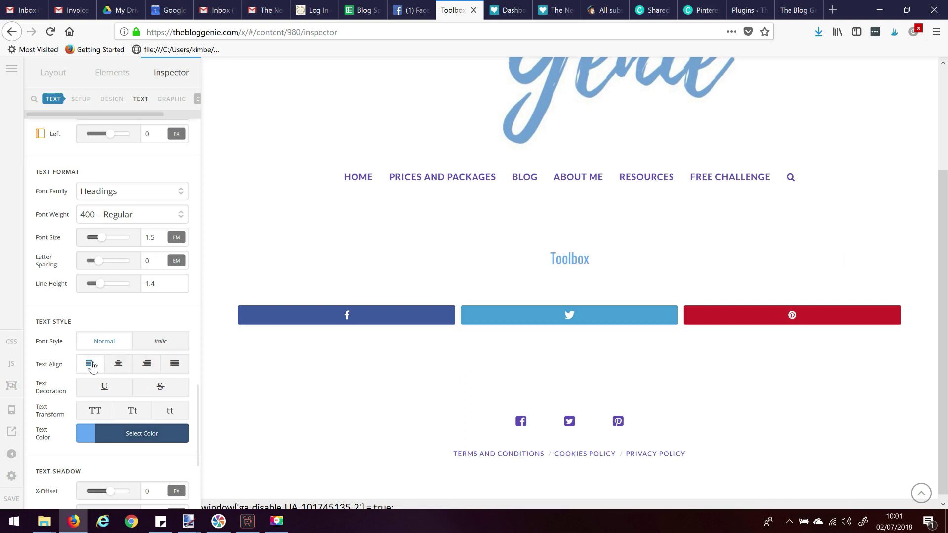
pyautogui.click(118, 364)
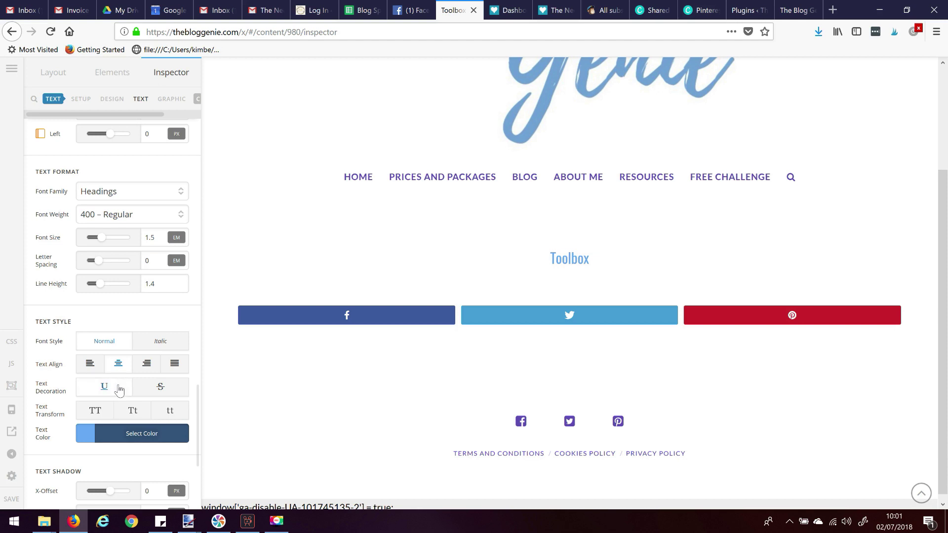
# Try the uppercase transform on the headline, and set its text transform to capitalised (Tt).
pyautogui.click(122, 388)
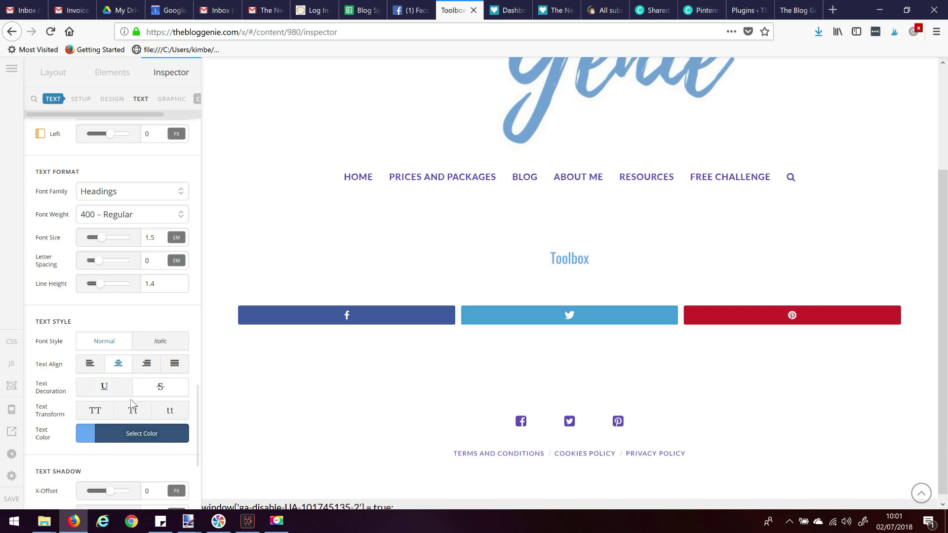
pyautogui.click(98, 411)
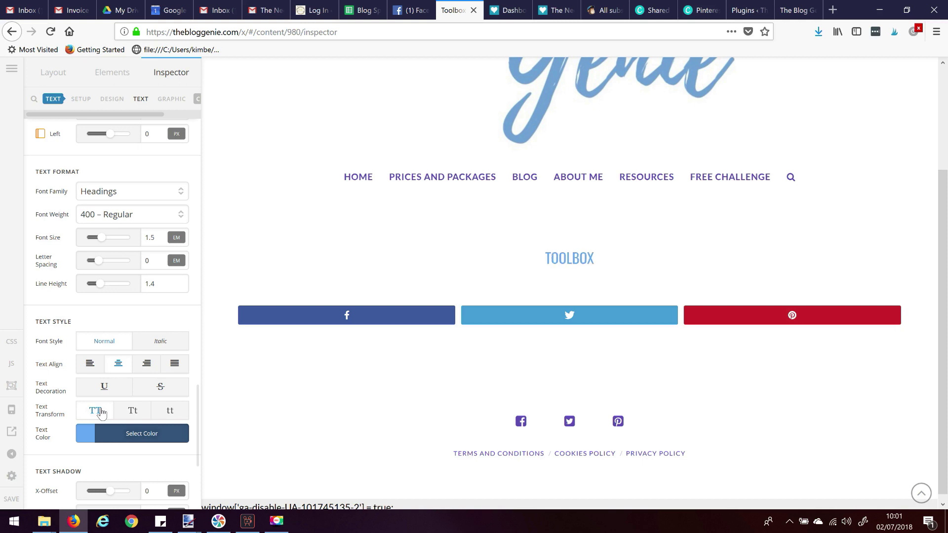
pyautogui.click(132, 412)
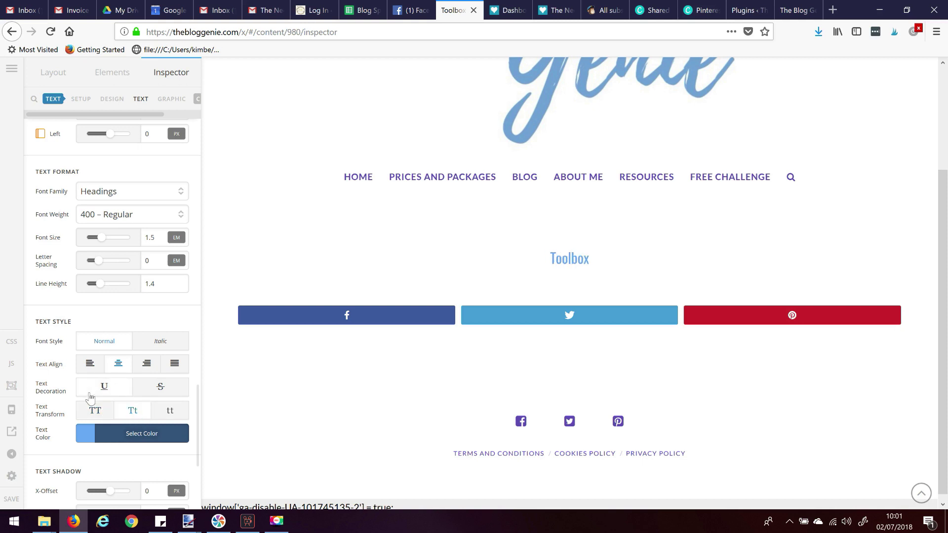
# Give the section containing the Toolbox headline a background colour from the light grey swatch.
pyautogui.scroll(-5, 90, 398)
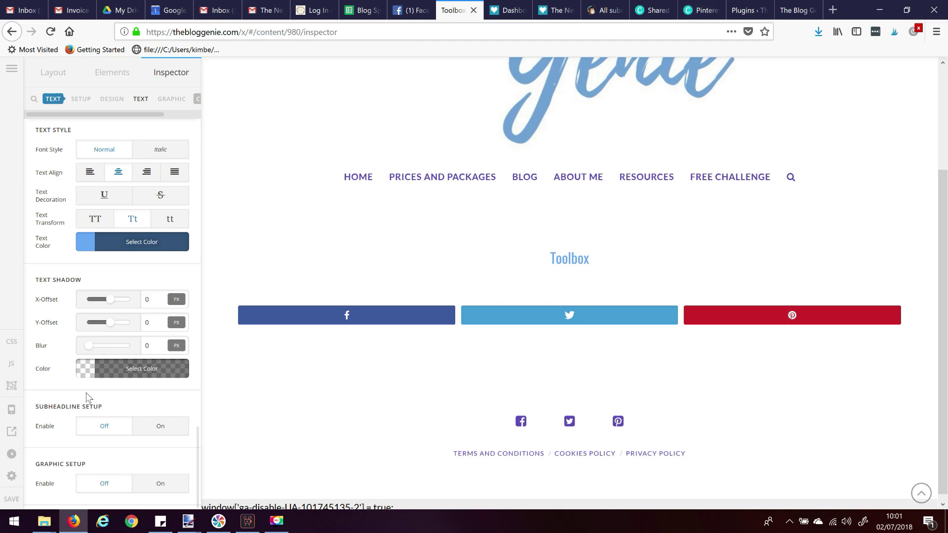
pyautogui.scroll(1, 85, 392)
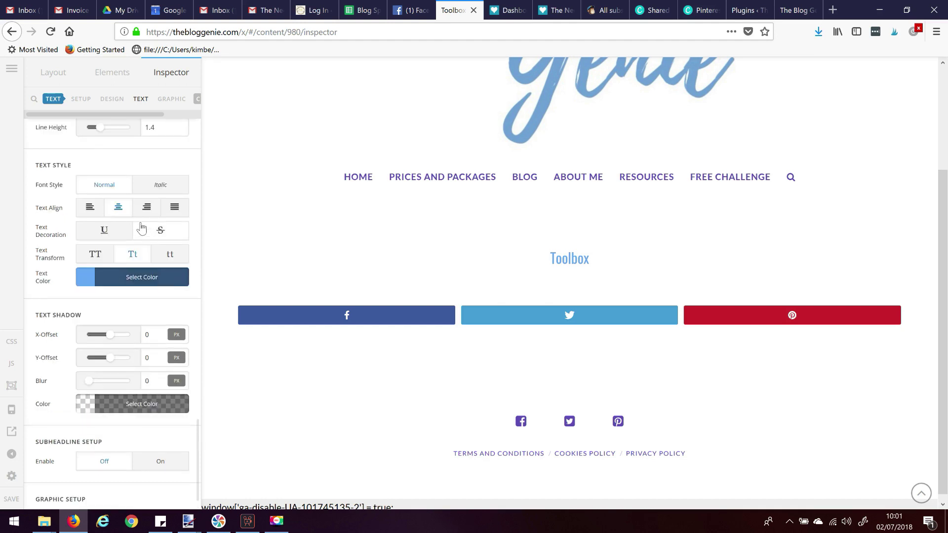
pyautogui.scroll(15, 52, 359)
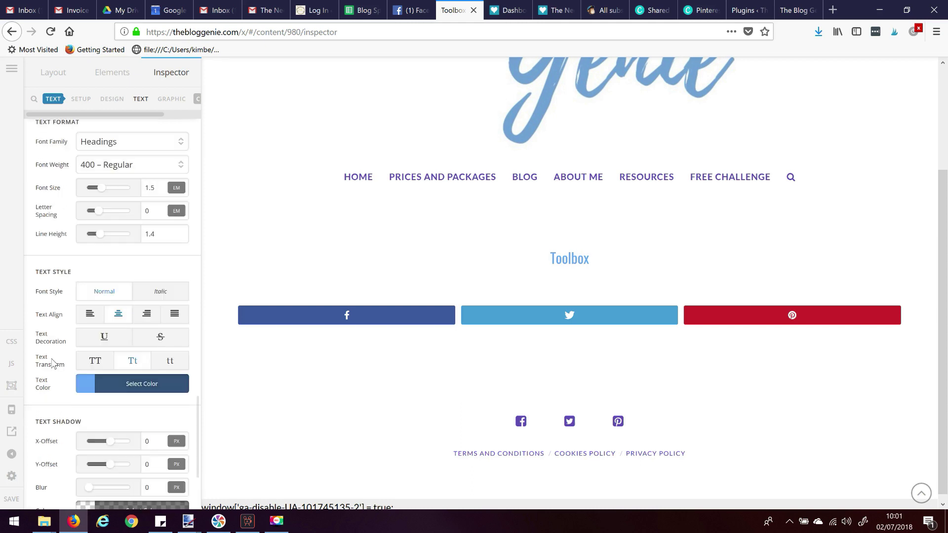
pyautogui.scroll(10, 52, 363)
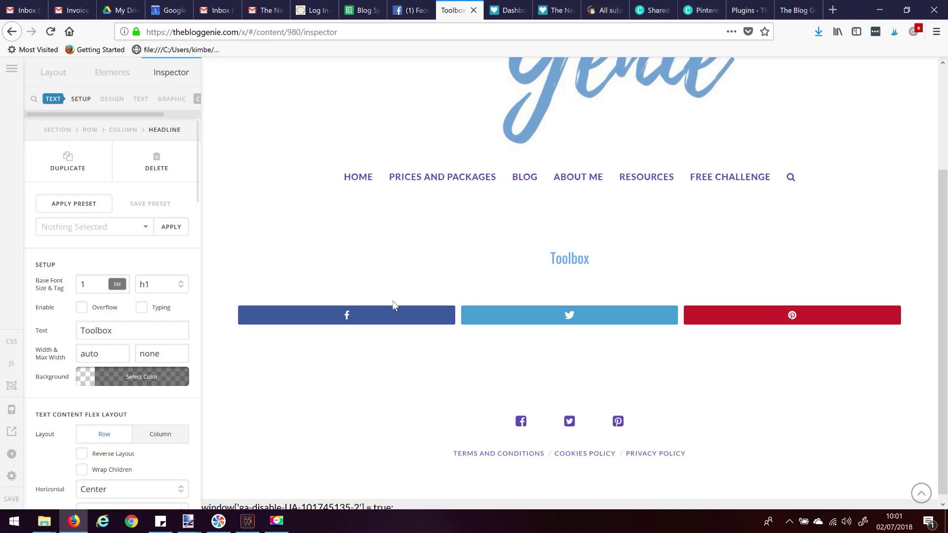
pyautogui.click(261, 240)
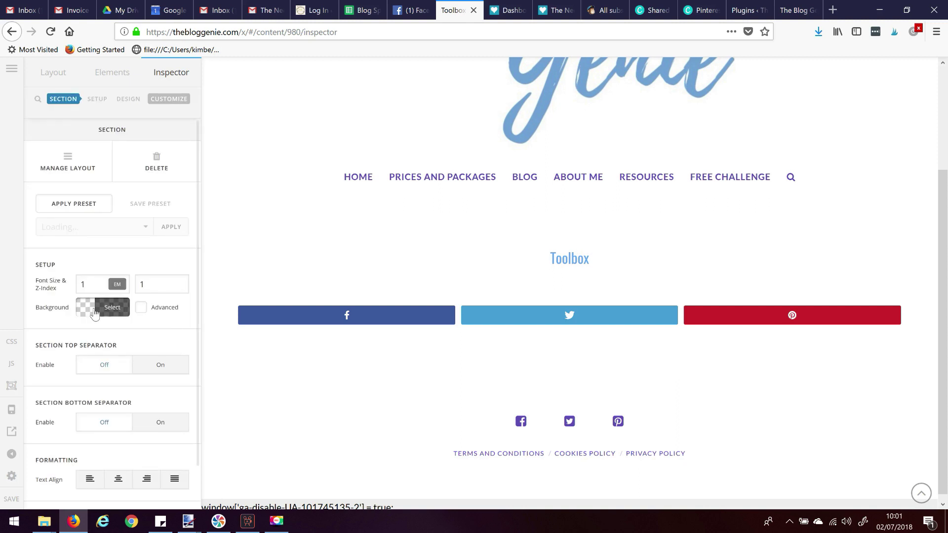
pyautogui.click(88, 310)
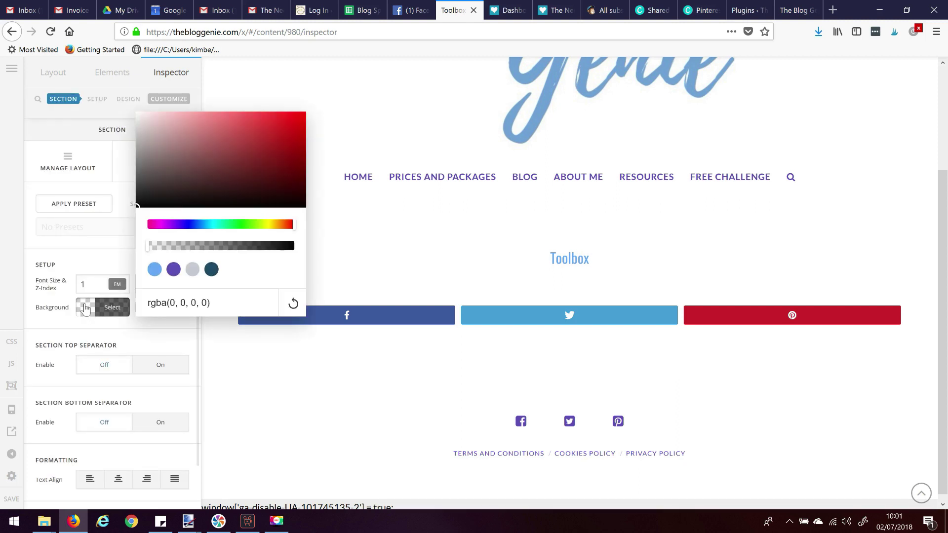
pyautogui.click(190, 272)
pyautogui.click(174, 333)
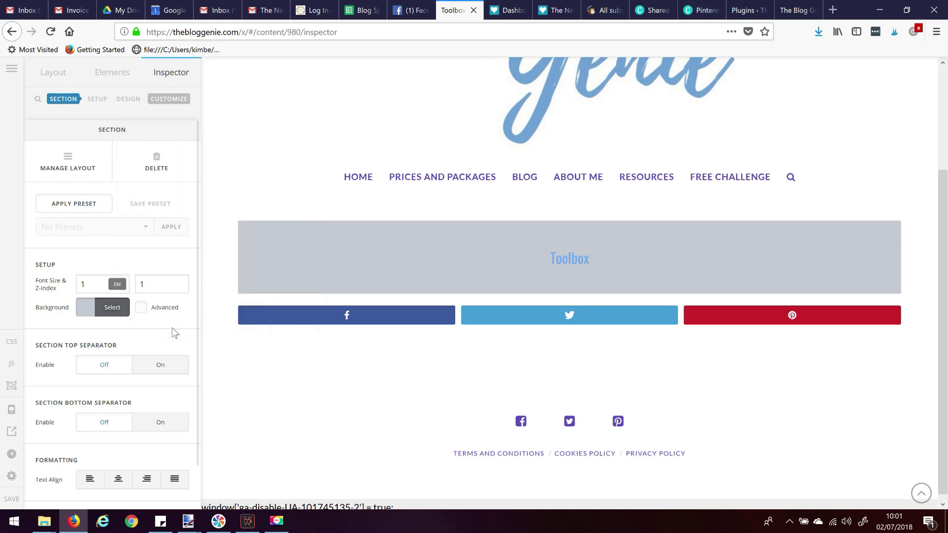
# Enable the section's advanced background and use THT-Header-min.jpg from the media library as the lower layer image.
pyautogui.click(143, 309)
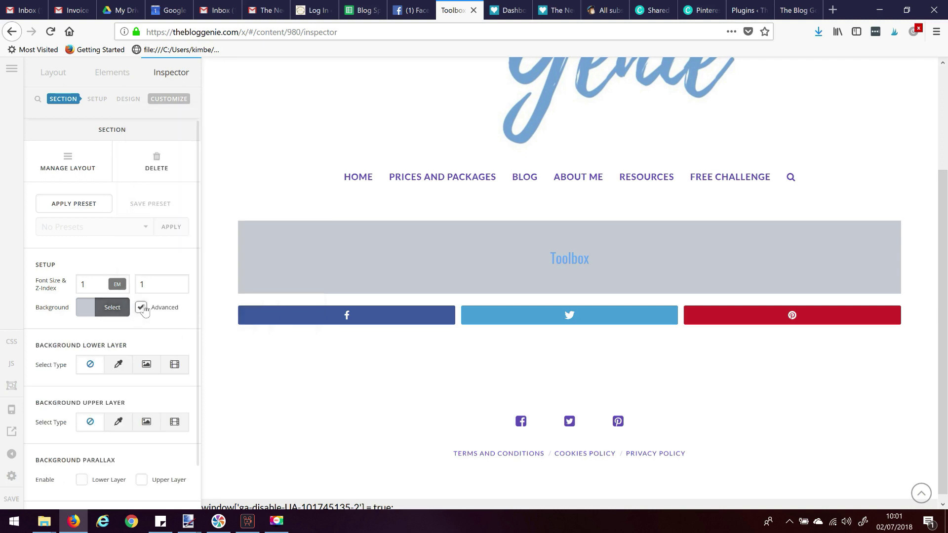
pyautogui.click(147, 366)
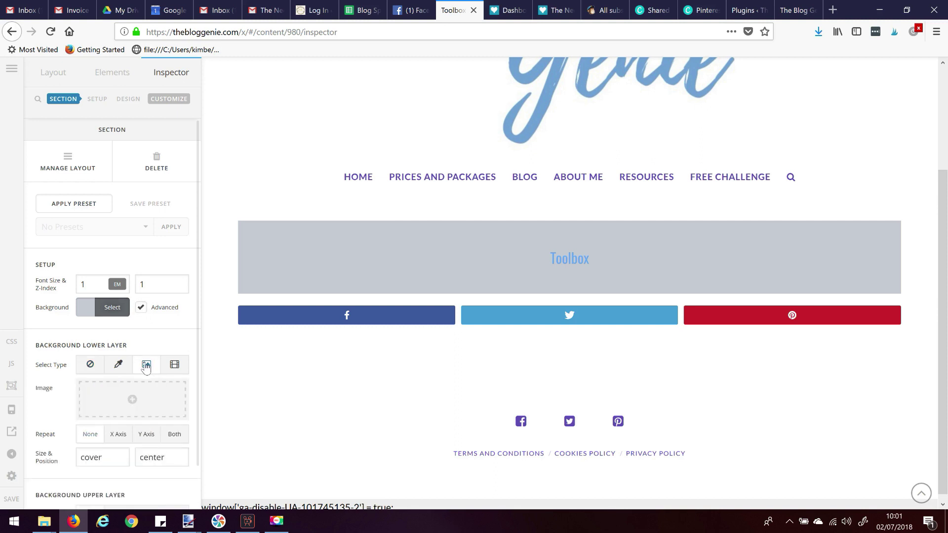
pyautogui.click(144, 399)
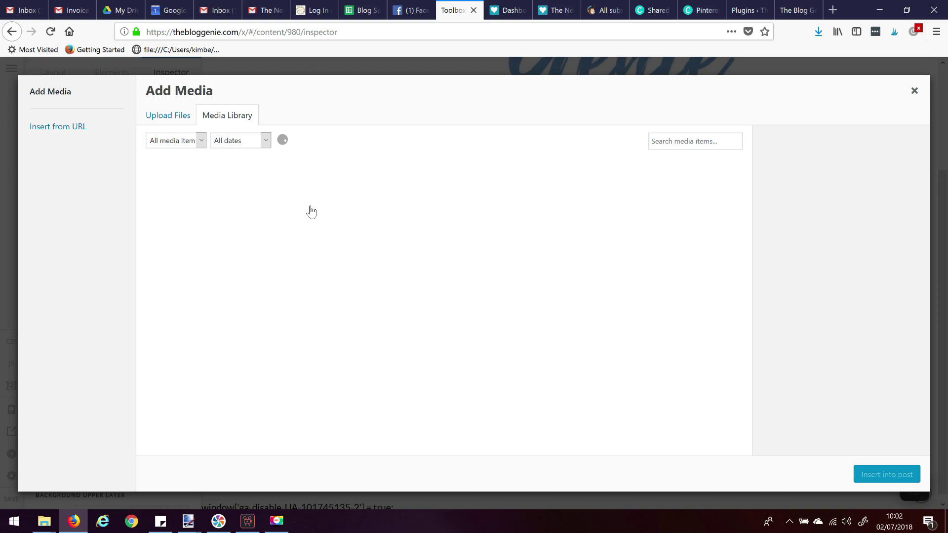
pyautogui.click(282, 264)
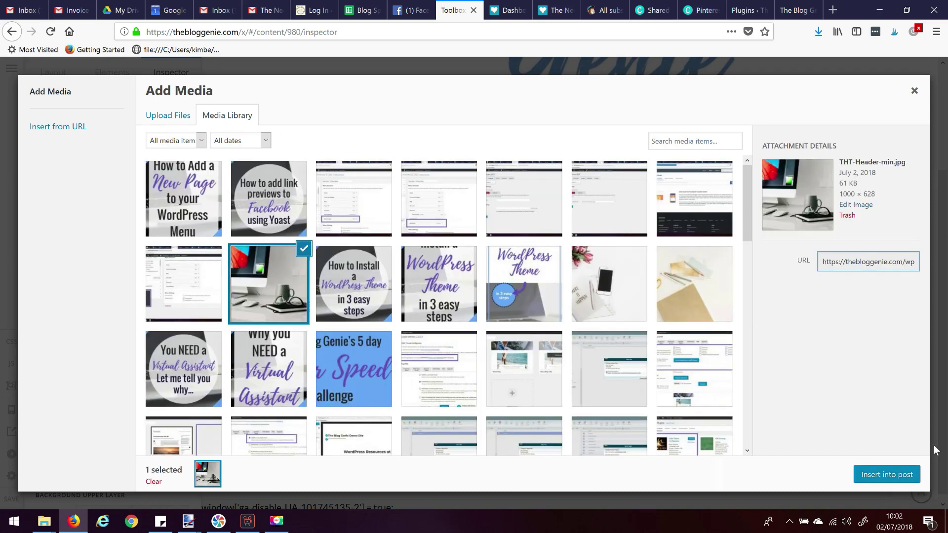
pyautogui.click(887, 476)
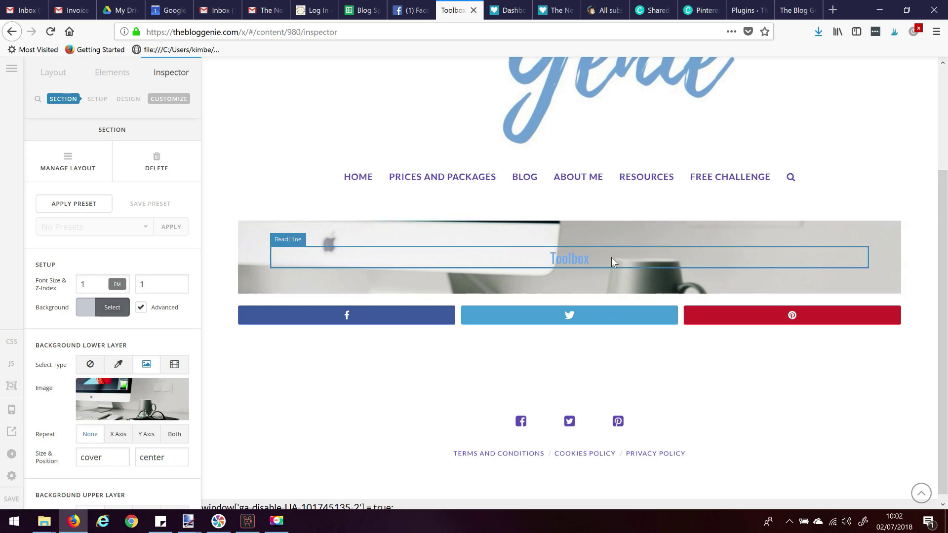
# Place a Gap element directly below the Toolbox headline in the section.
pyautogui.click(122, 75)
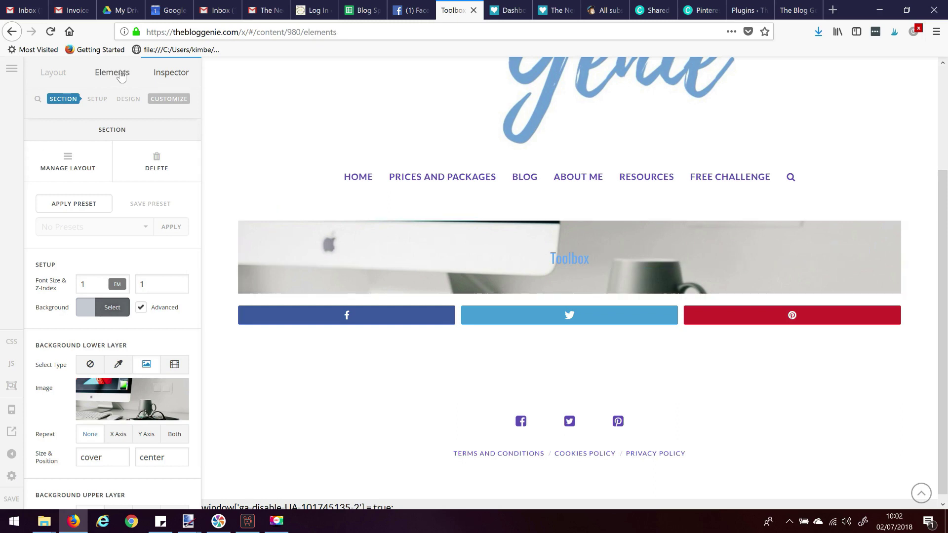
pyautogui.scroll(-5, 140, 417)
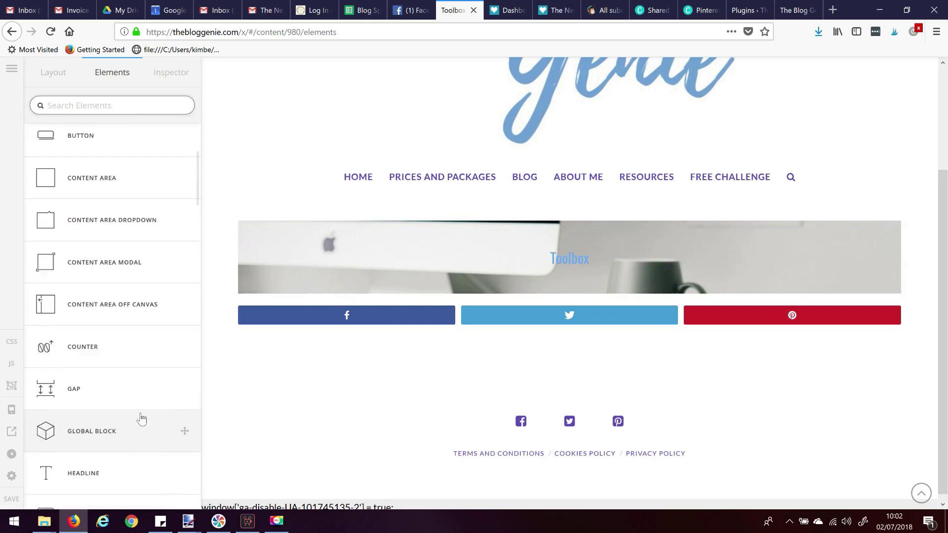
pyautogui.moveTo(94, 366); pyautogui.dragTo(590, 285)
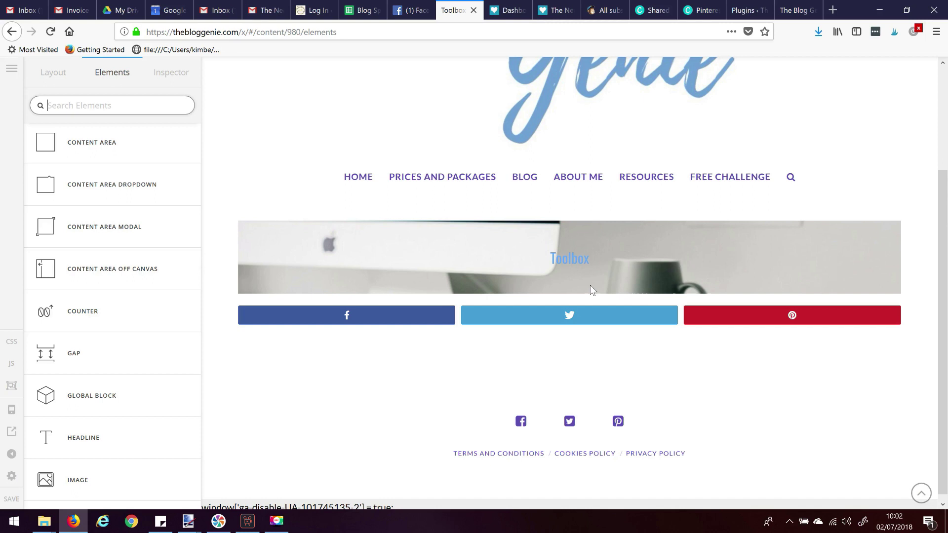
pyautogui.moveTo(51, 365)
pyautogui.mouseDown()
pyautogui.moveTo(304, 339)
pyautogui.moveTo(520, 258)
pyautogui.moveTo(549, 296)
pyautogui.mouseUp()
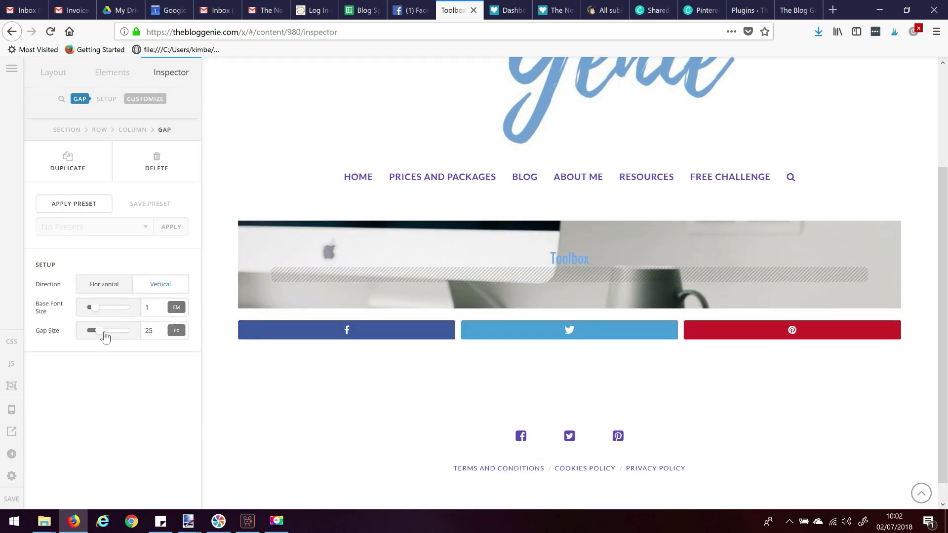
# Try a gap size of 100 for the Gap below the headline, first in pixels and then in em.
pyautogui.moveTo(132, 334); pyautogui.dragTo(142, 332)
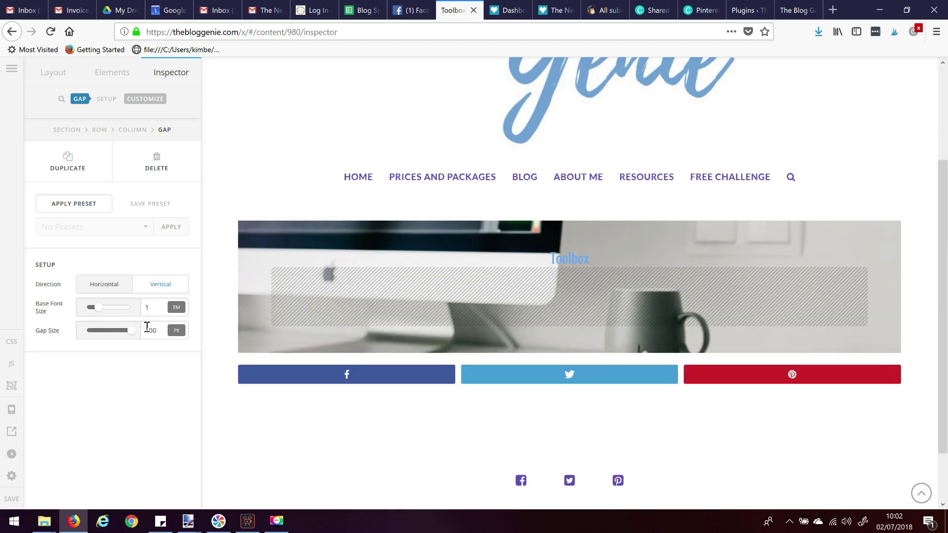
pyautogui.click(176, 330)
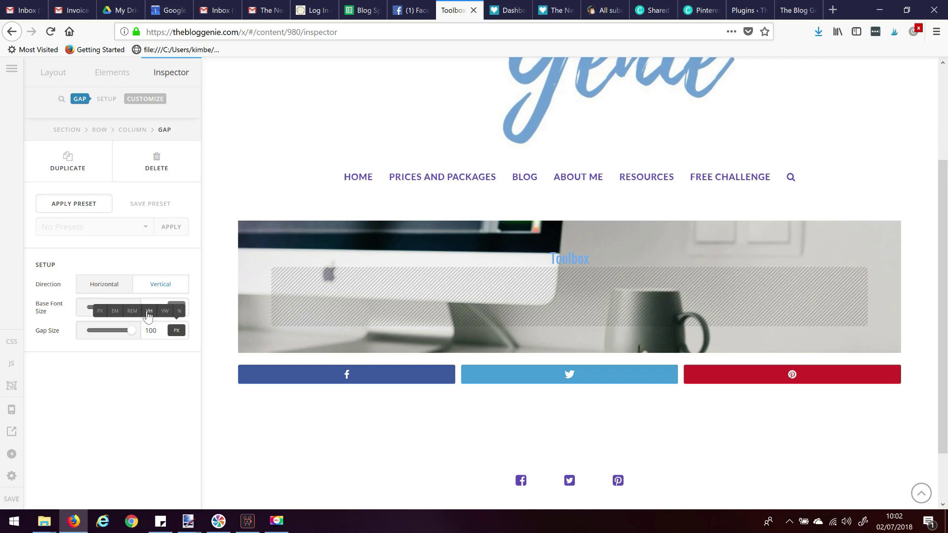
pyautogui.click(118, 311)
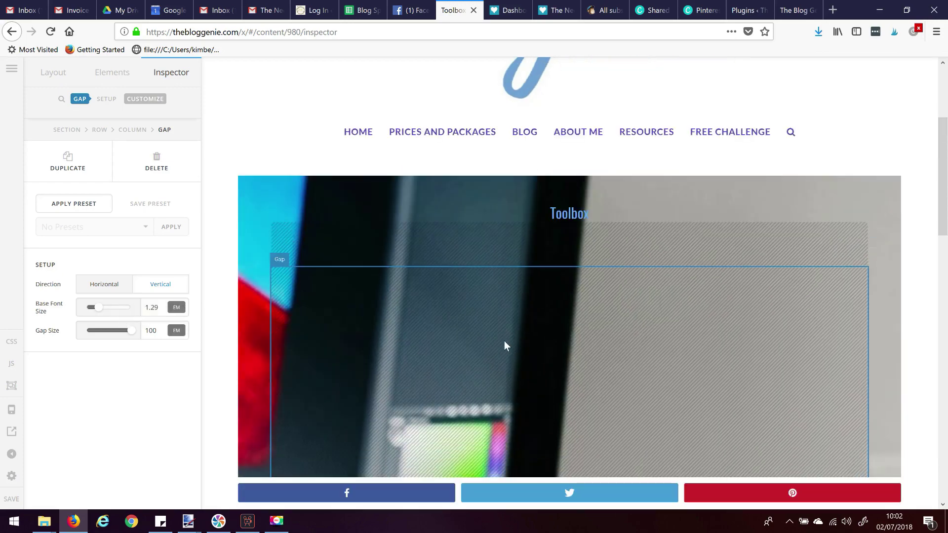
pyautogui.scroll(-5, 504, 342)
pyautogui.scroll(5, 503, 342)
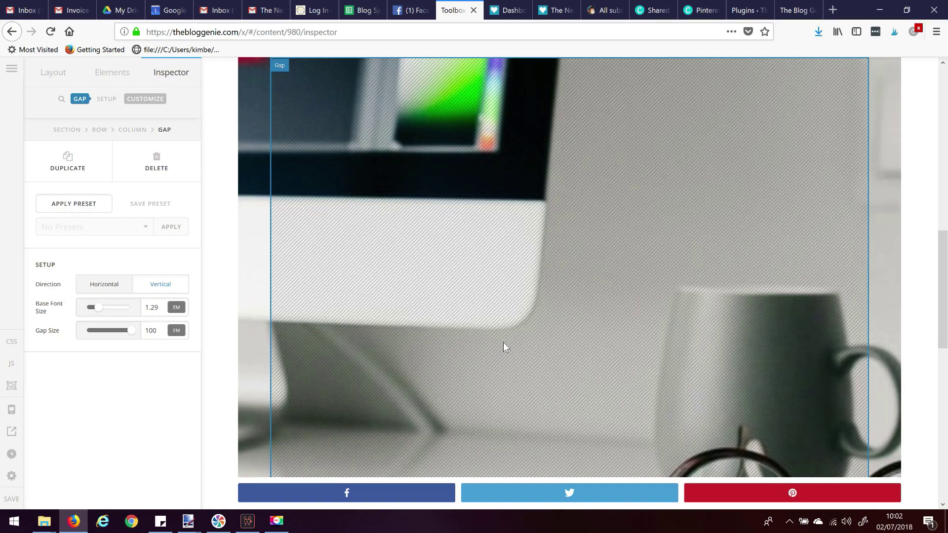
pyautogui.scroll(8, 503, 342)
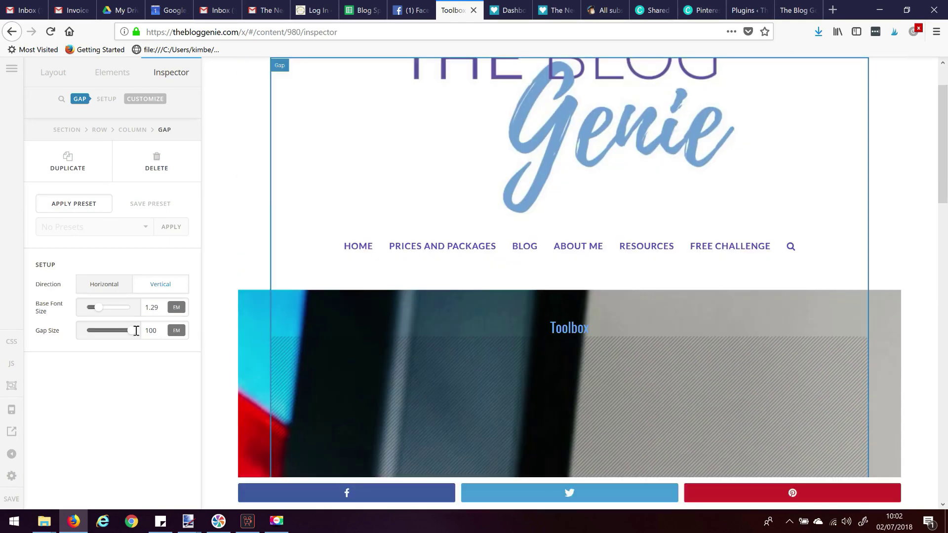
# Delete the Gap element below the Toolbox headline.
pyautogui.click(156, 161)
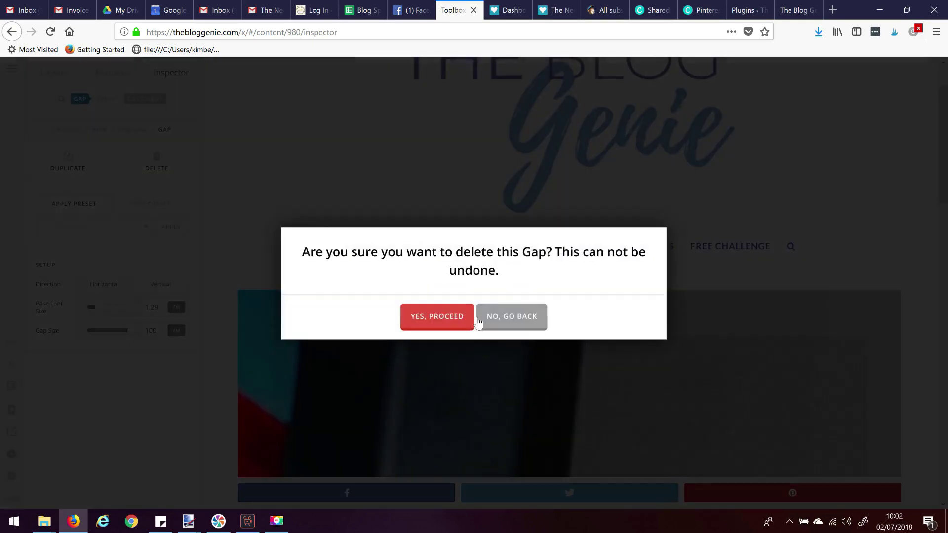
pyautogui.click(419, 318)
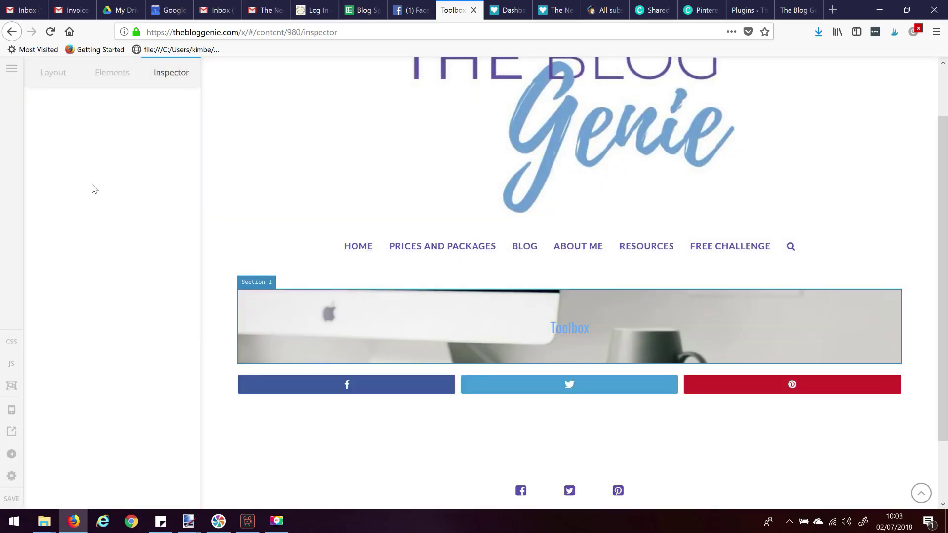
# Turn off the advanced background of the Toolbox headline's section and make its background colour fully transparent.
pyautogui.click(280, 329)
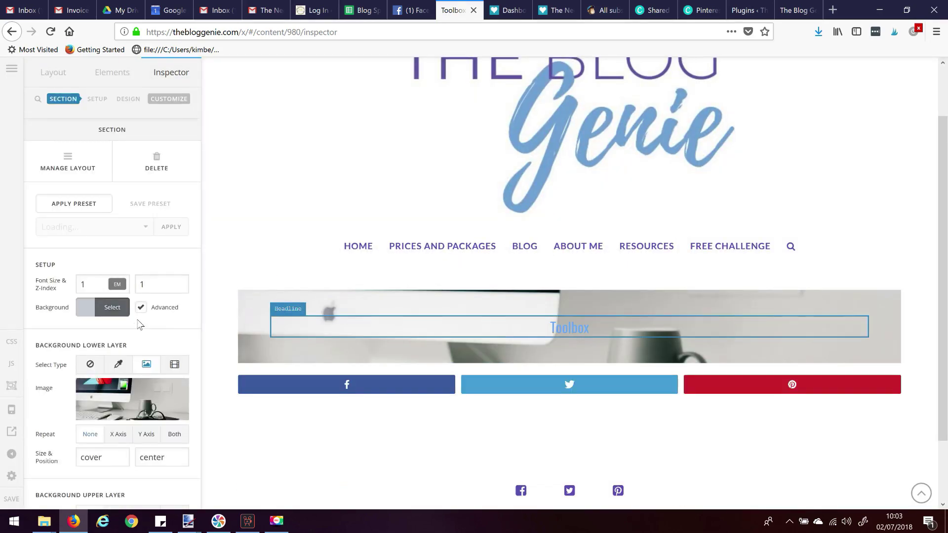
pyautogui.click(82, 318)
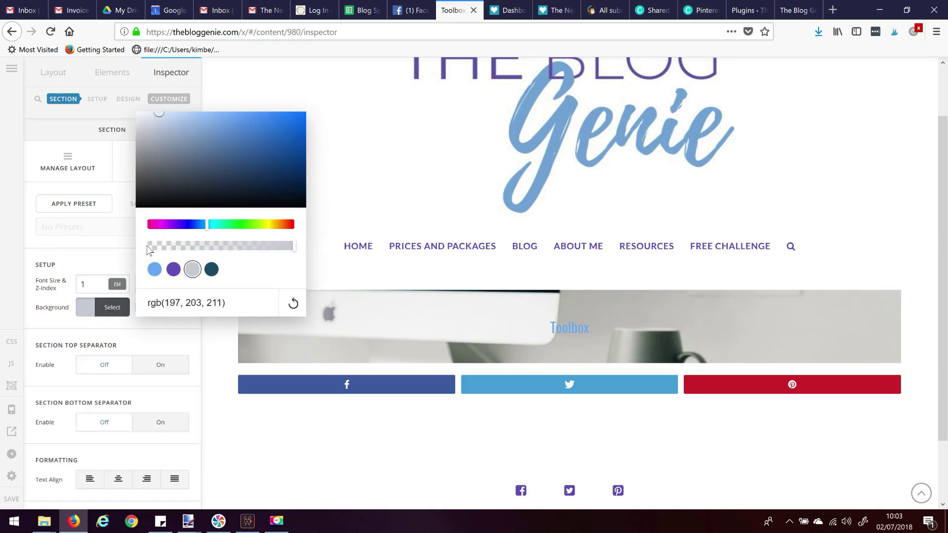
pyautogui.moveTo(295, 251); pyautogui.dragTo(138, 252)
pyautogui.click(122, 338)
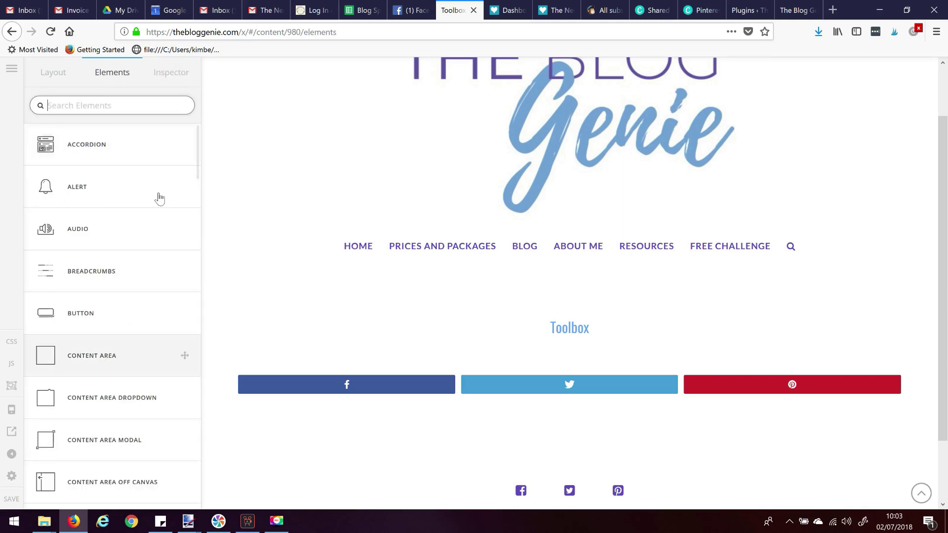
# Place a Text element directly below the Toolbox headline in the section.
pyautogui.scroll(-8, 65, 363)
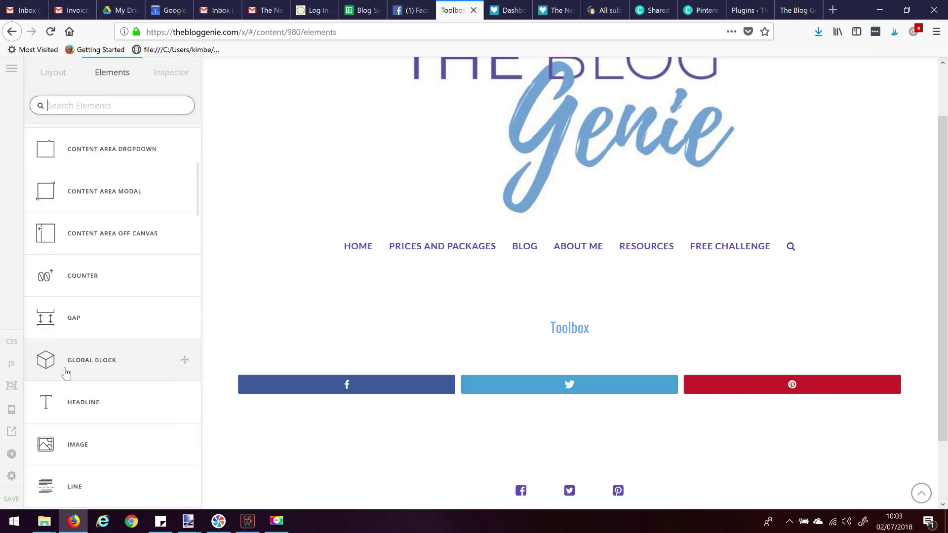
pyautogui.scroll(-10, 66, 375)
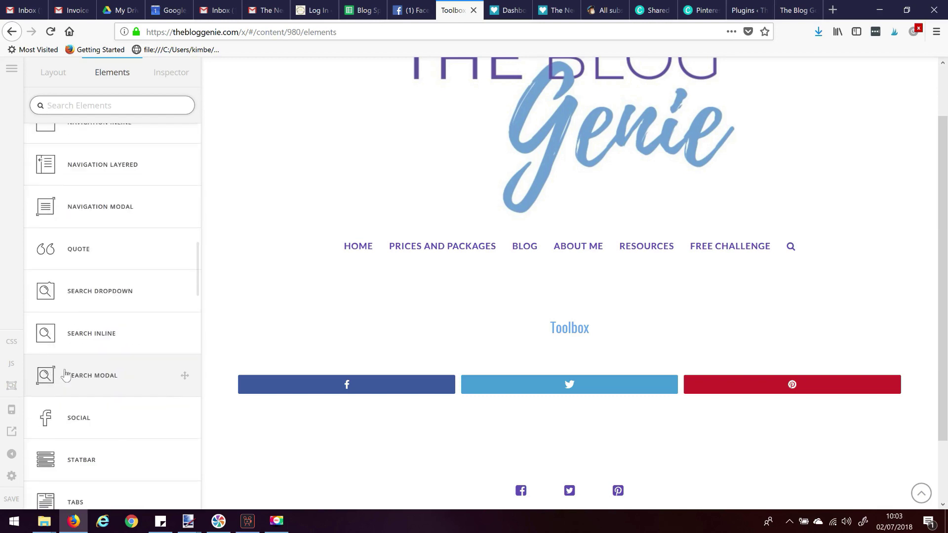
pyautogui.scroll(-4, 66, 375)
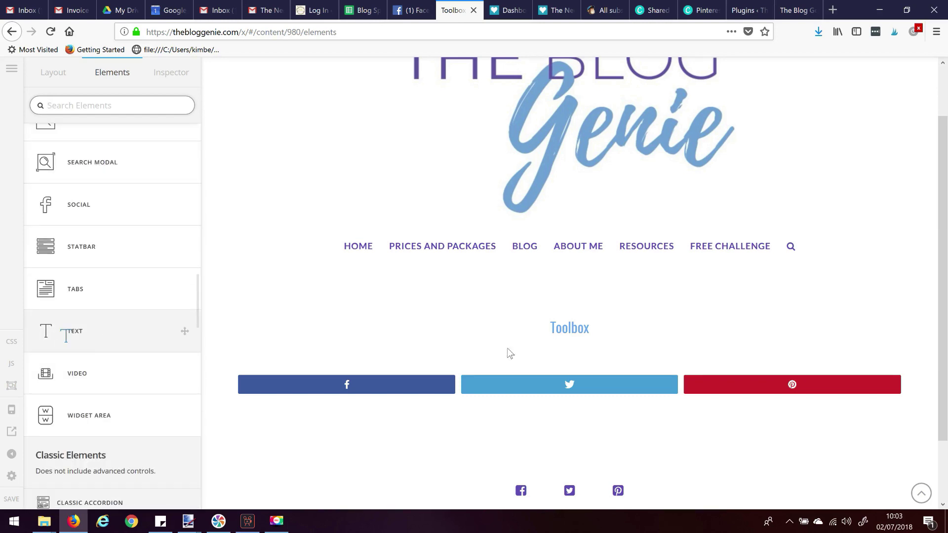
pyautogui.moveTo(66, 335)
pyautogui.mouseDown()
pyautogui.moveTo(578, 342)
pyautogui.moveTo(604, 332)
pyautogui.moveTo(603, 381)
pyautogui.moveTo(600, 336)
pyautogui.moveTo(595, 361)
pyautogui.mouseUp()
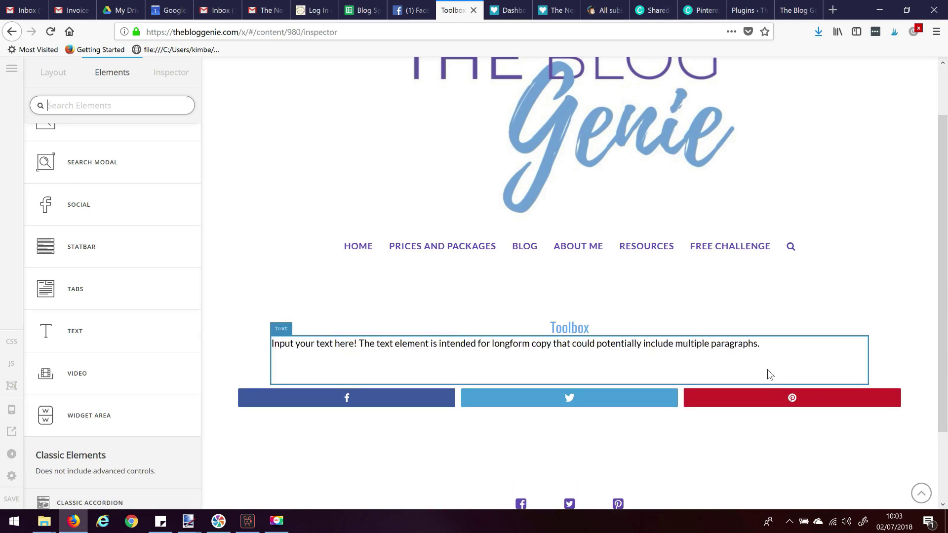
# Replace the Text element's placeholder with "Here are some tools that I recommend that you use for the different stages of blogging.".
pyautogui.click(761, 346)
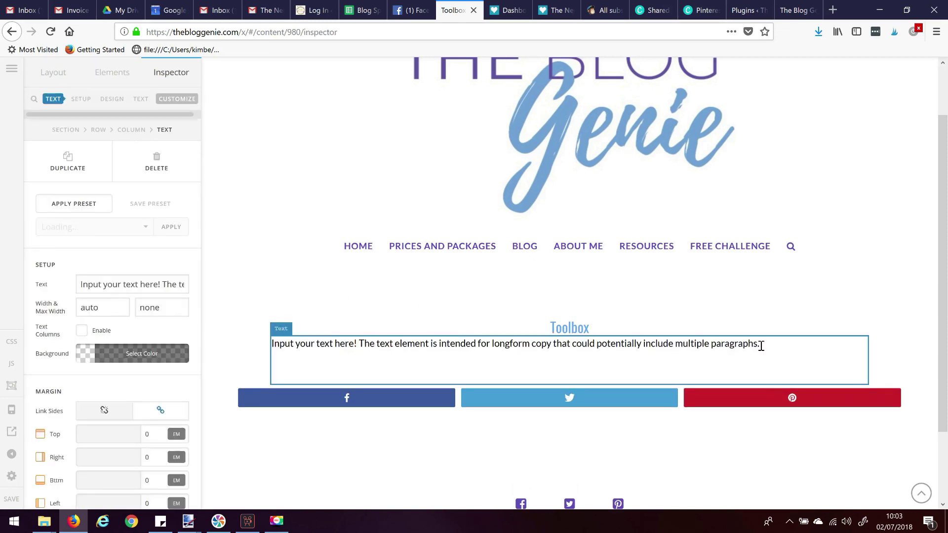
pyautogui.click(130, 284)
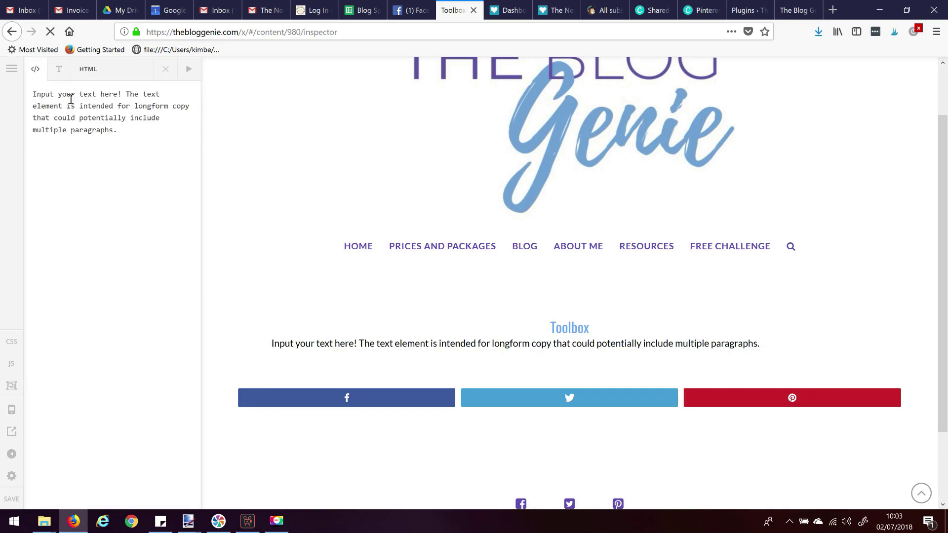
pyautogui.hotkey('ctrl', 'a')
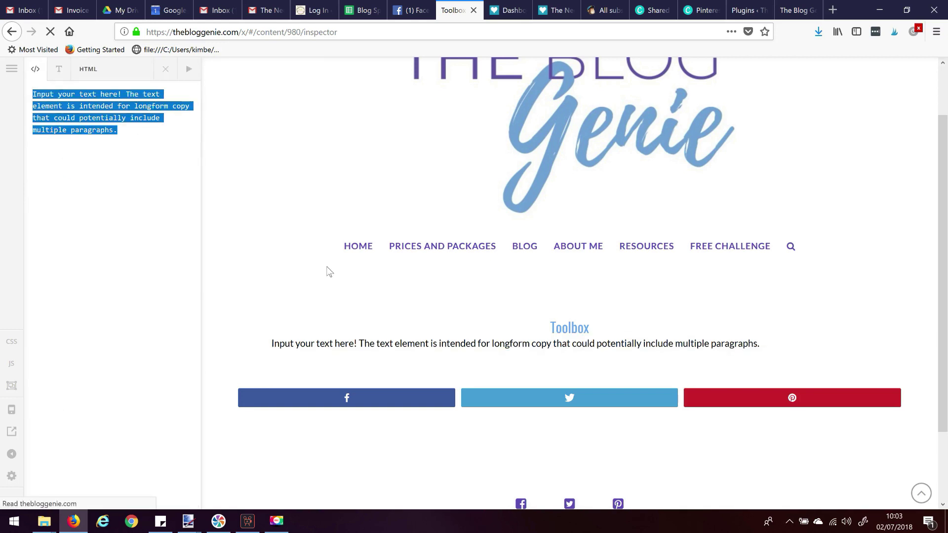
pyautogui.write('I')
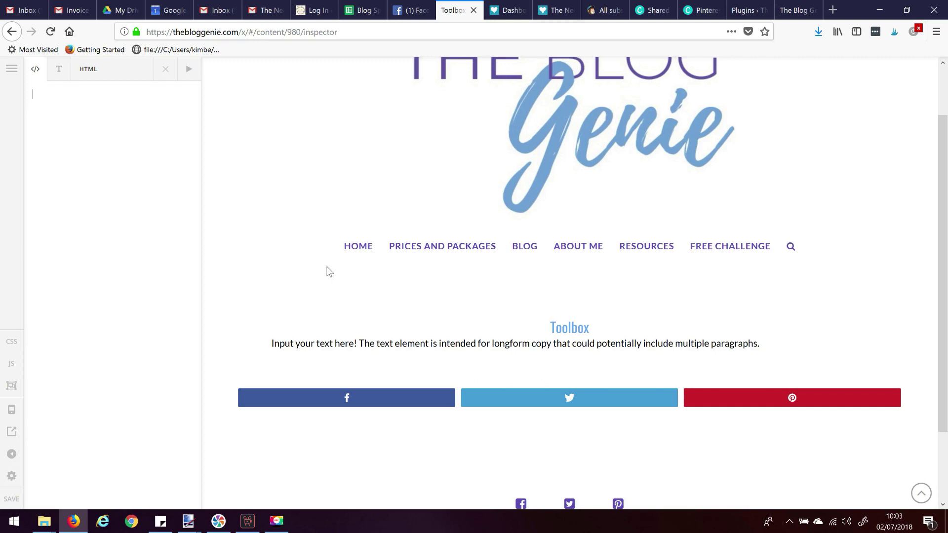
pyautogui.write('Here are some')
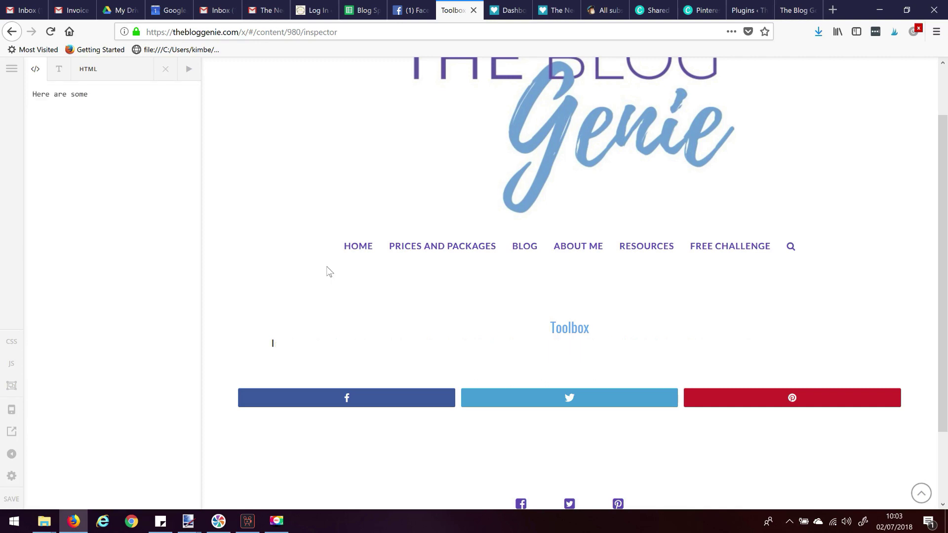
pyautogui.write(' tools that ')
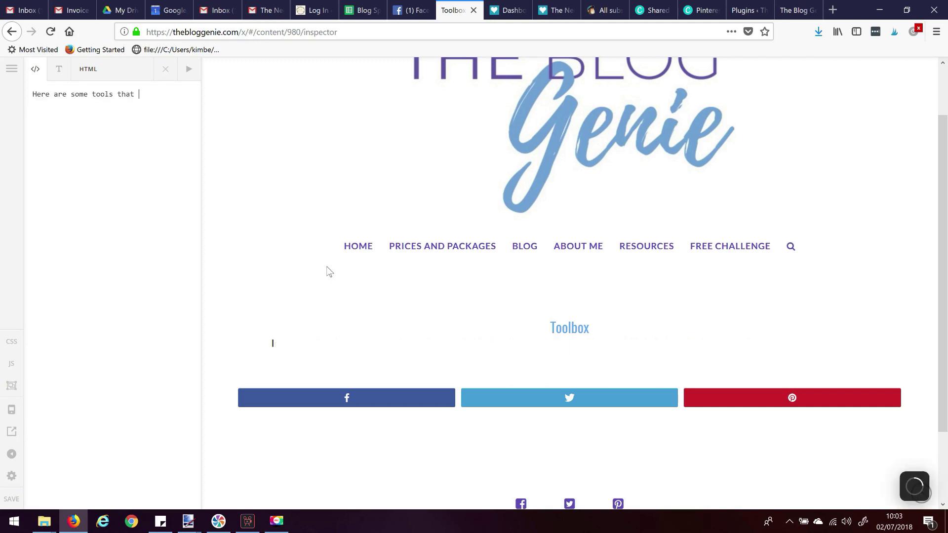
pyautogui.write('I recommend that you use fo')
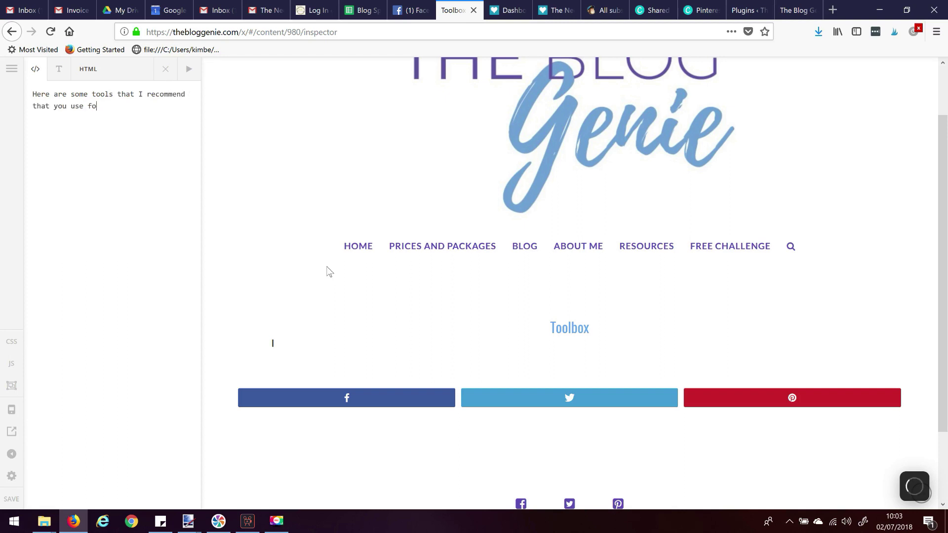
pyautogui.write('r the different stages of blogging')
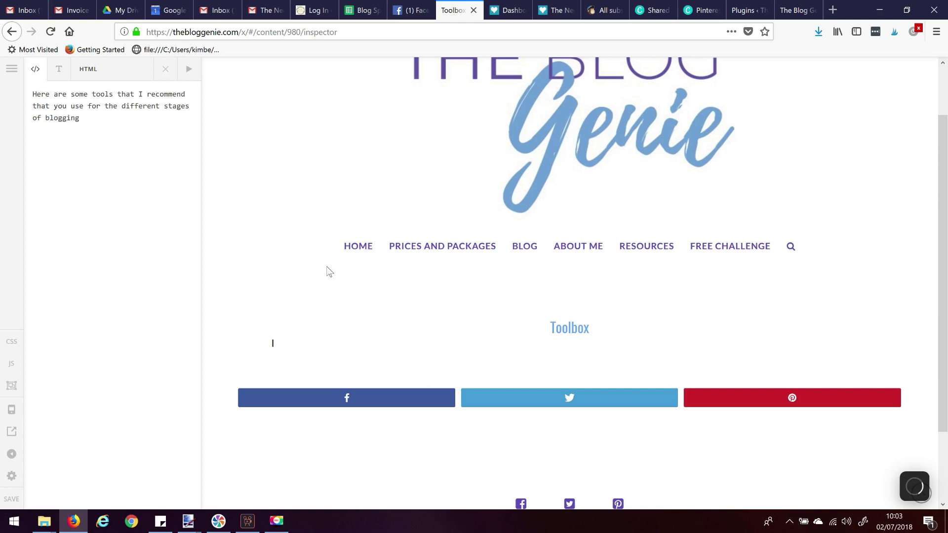
pyautogui.write('.')
pyautogui.click(167, 70)
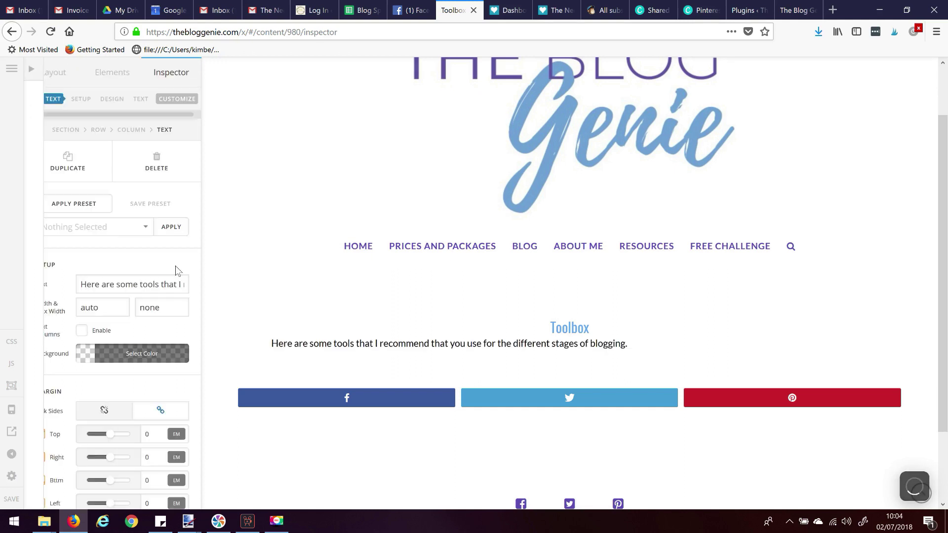
# Place a Gap element between the Toolbox headline and the introductory text.
pyautogui.click(121, 74)
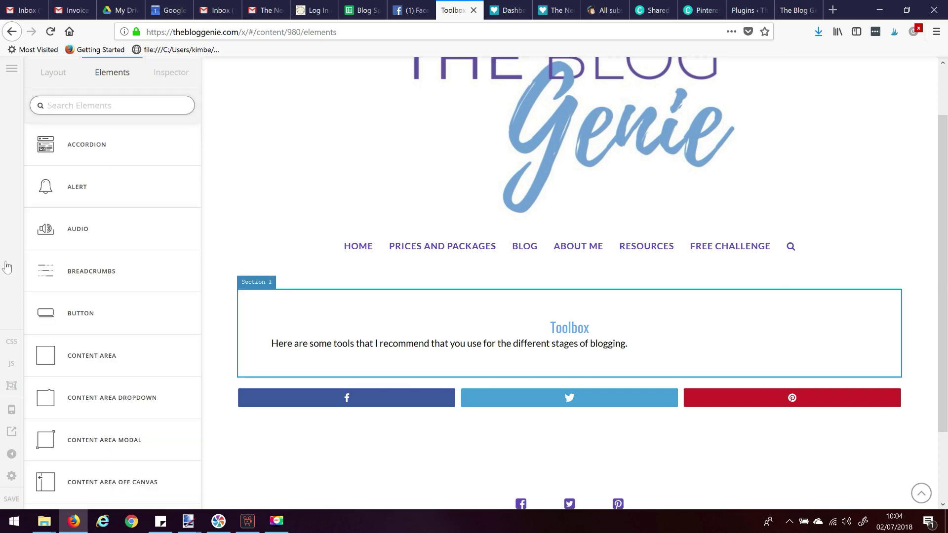
pyautogui.scroll(-1, 161, 393)
pyautogui.scroll(-3, 158, 395)
pyautogui.moveTo(66, 390)
pyautogui.mouseDown()
pyautogui.moveTo(271, 374)
pyautogui.moveTo(417, 341)
pyautogui.moveTo(523, 339)
pyautogui.moveTo(604, 360)
pyautogui.mouseUp()
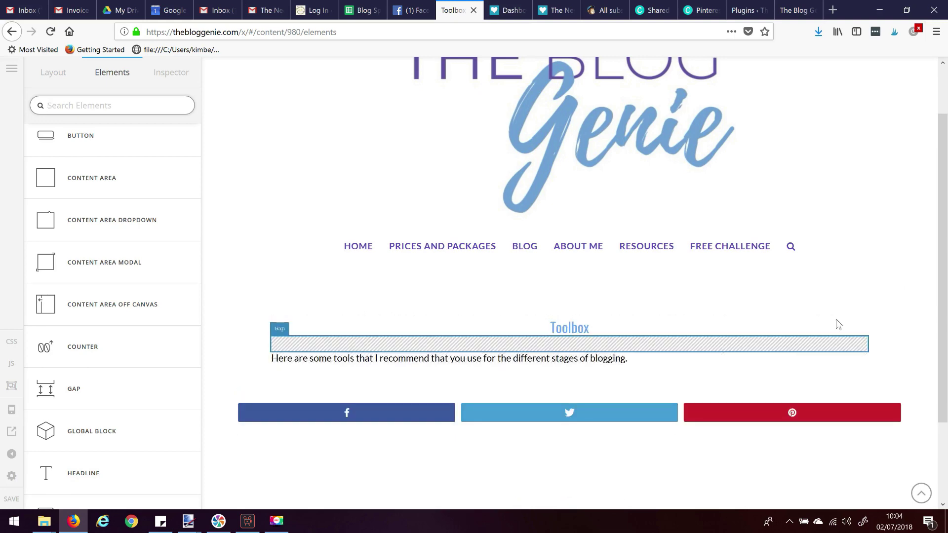
# Add a second section to the page layout below Section 1.
pyautogui.scroll(-3, 793, 349)
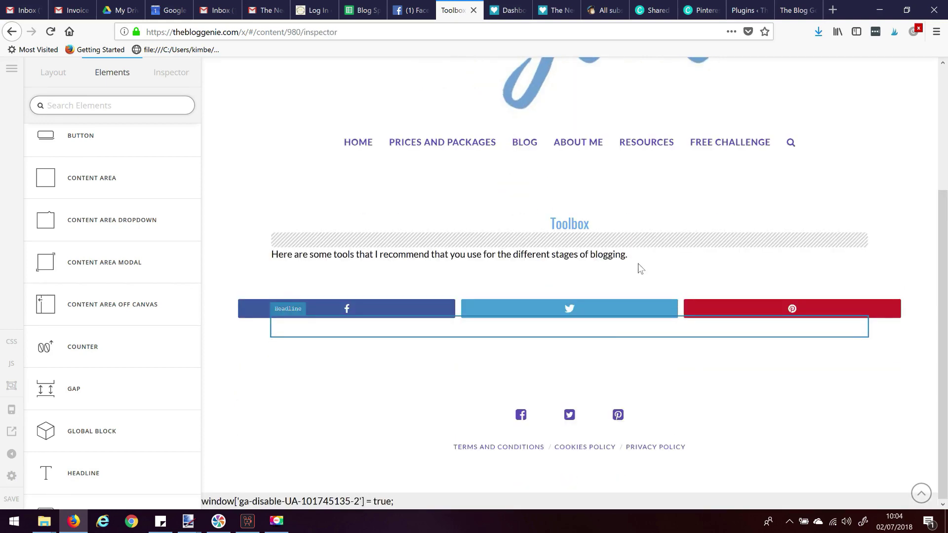
pyautogui.click(52, 73)
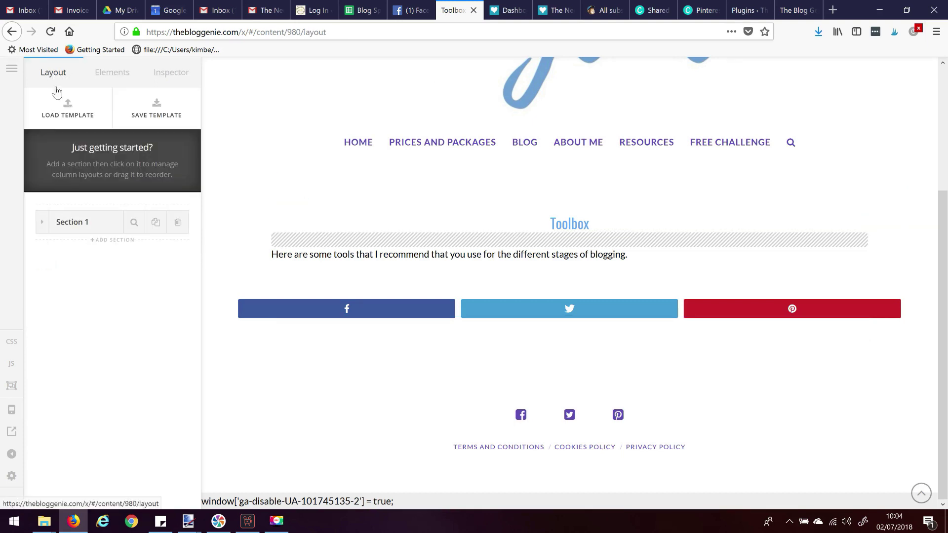
pyautogui.click(111, 240)
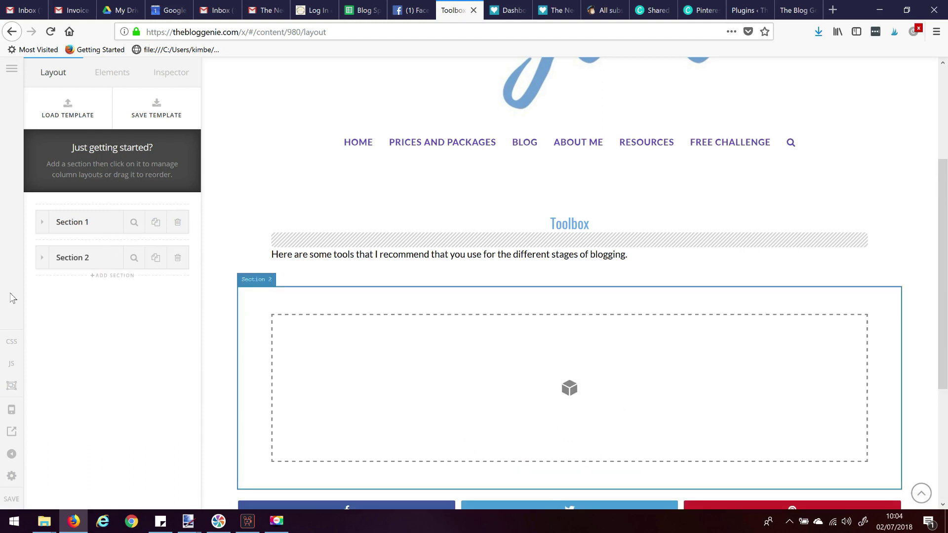
# Place an Accordion element in the empty column of Section 2.
pyautogui.click(347, 354)
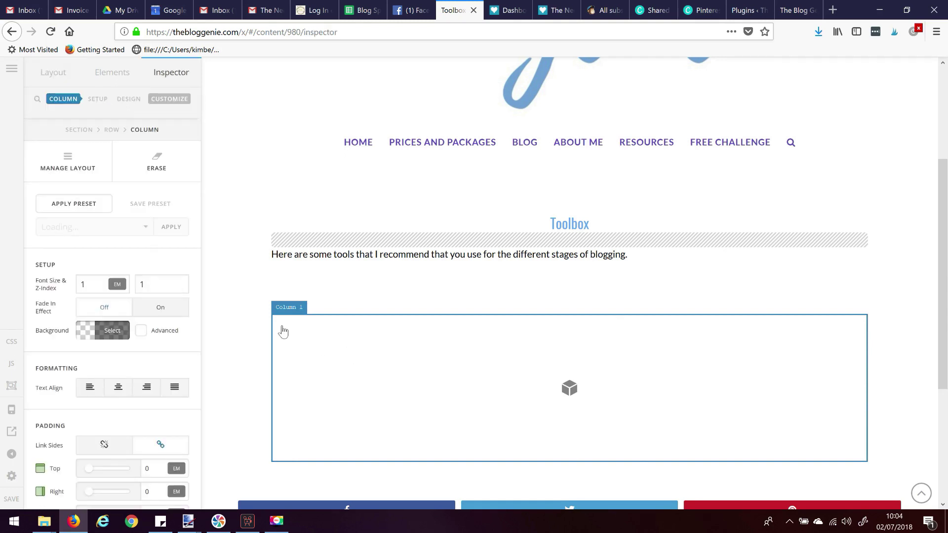
pyautogui.click(104, 77)
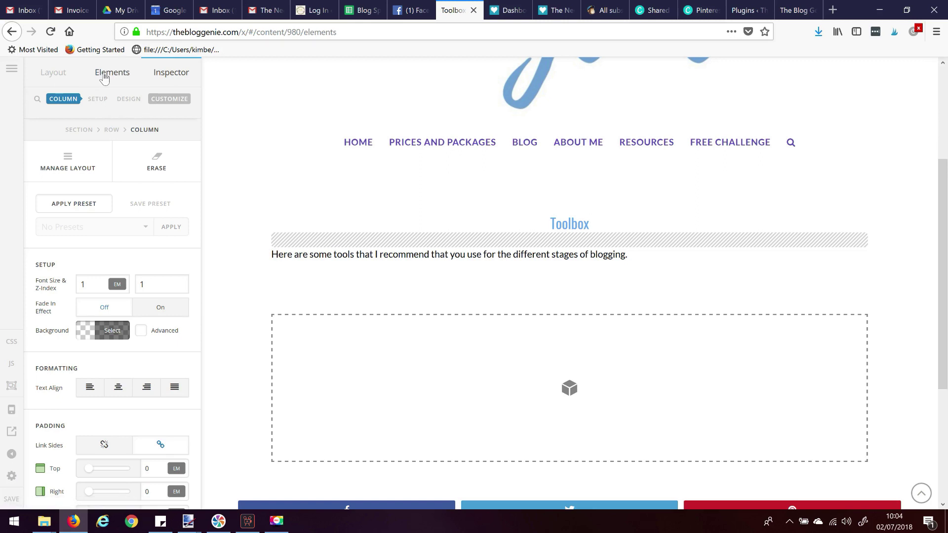
pyautogui.scroll(-2, 114, 285)
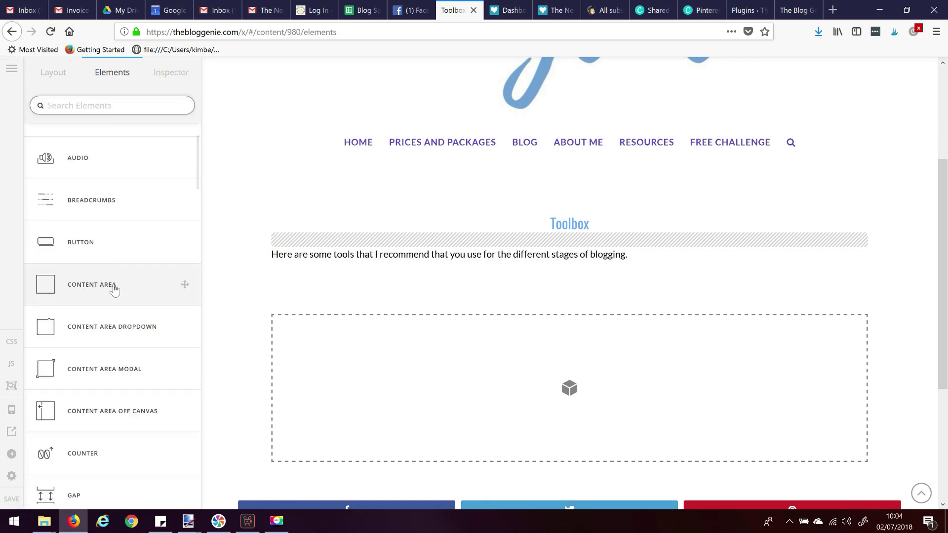
pyautogui.scroll(2, 114, 289)
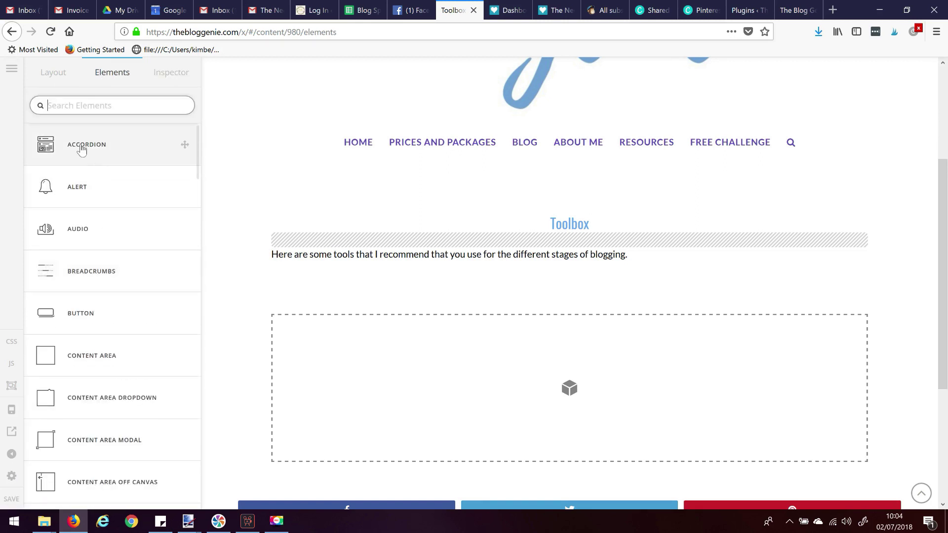
pyautogui.moveTo(84, 144); pyautogui.dragTo(355, 357)
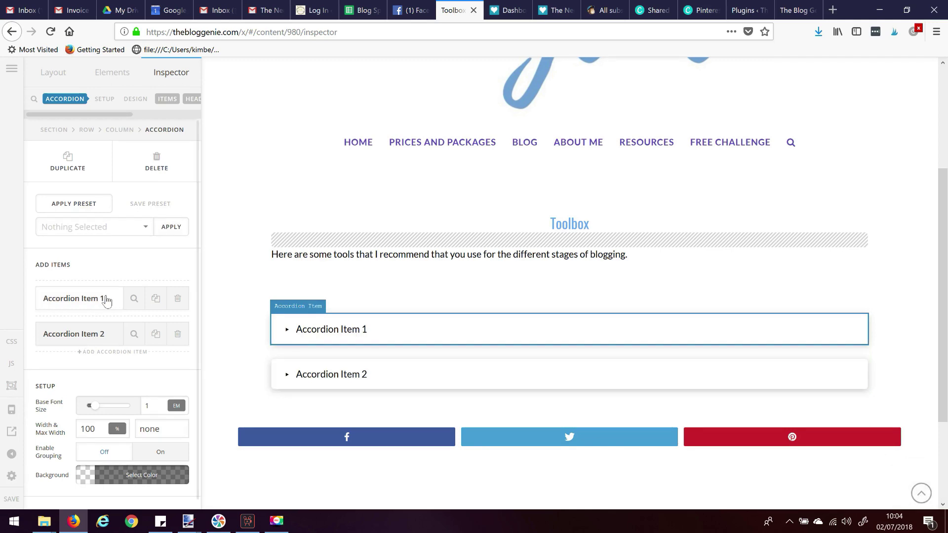
# Set the header of the first accordion item to "Tools for new bloggers".
pyautogui.click(134, 299)
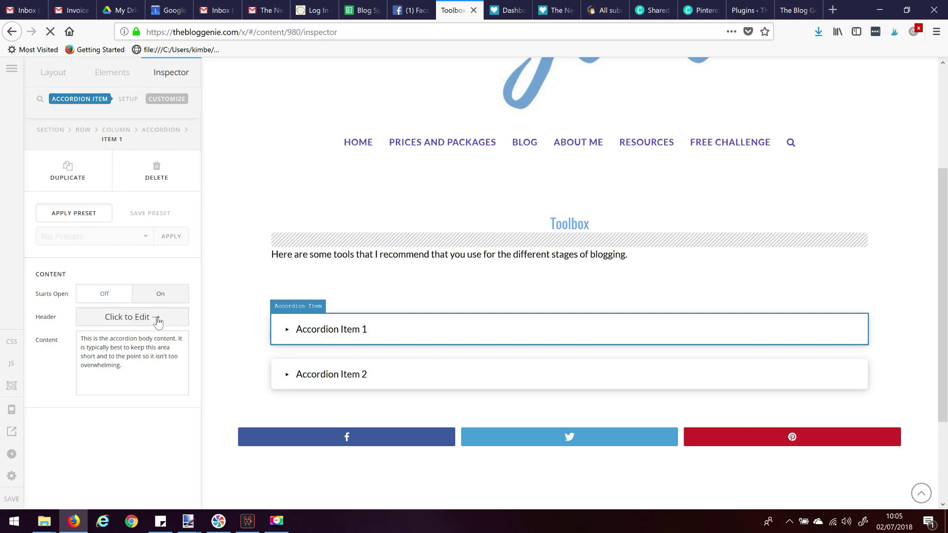
pyautogui.click(153, 319)
pyautogui.moveTo(100, 93); pyautogui.dragTo(15, 99)
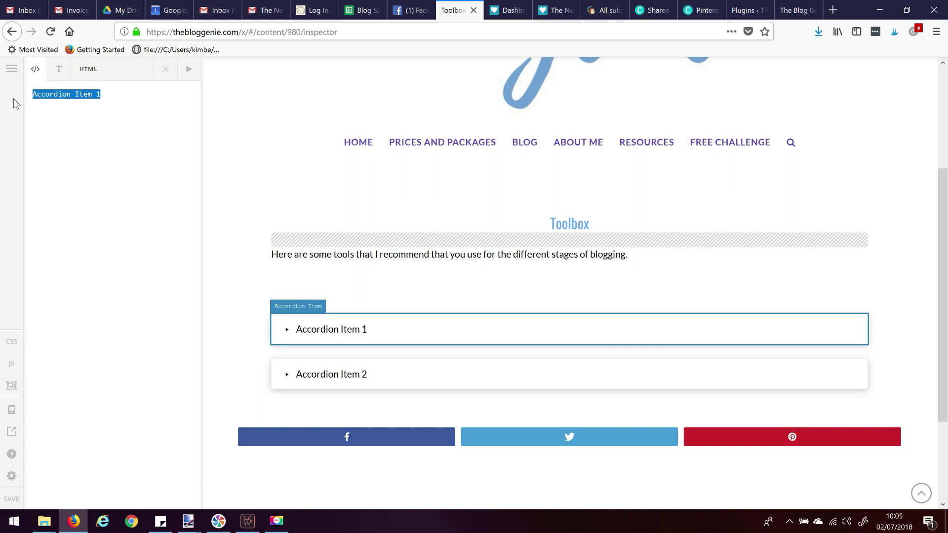
pyautogui.write('Tools for new ')
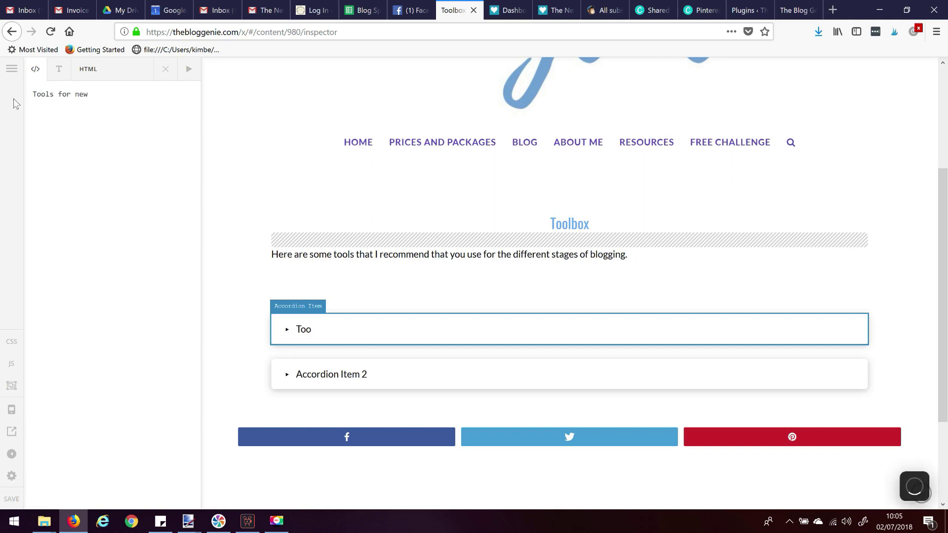
pyautogui.write('bloggers')
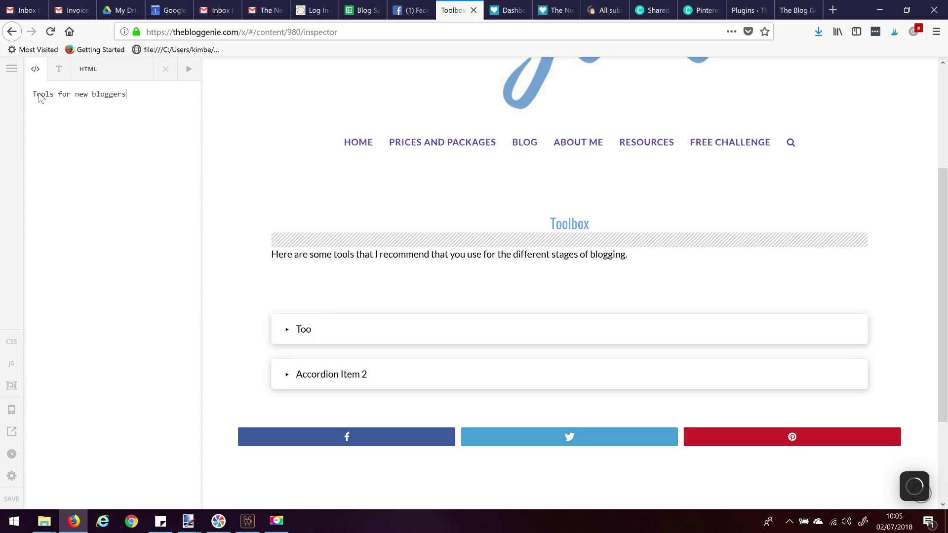
pyautogui.click(165, 74)
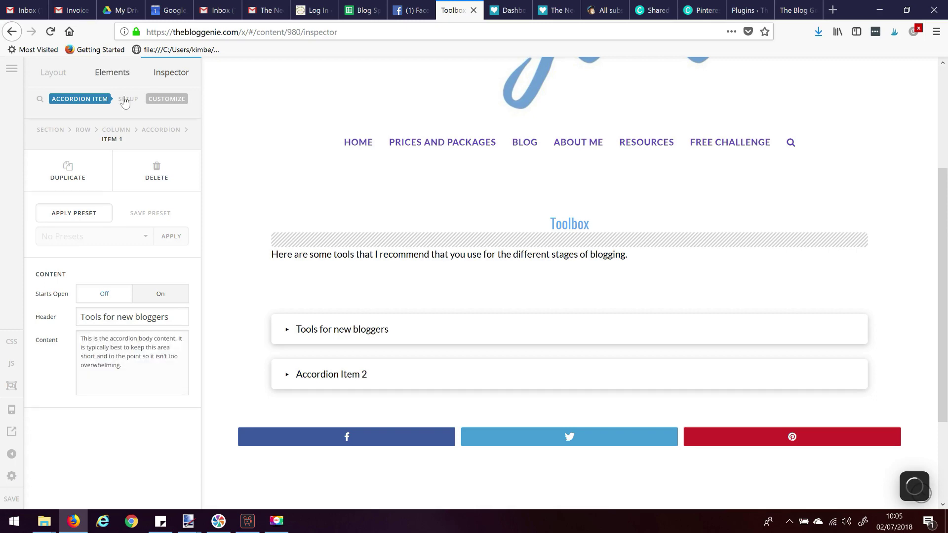
# Set the header of the second accordion item to "Tools for intermediate bloggers".
pyautogui.click(319, 381)
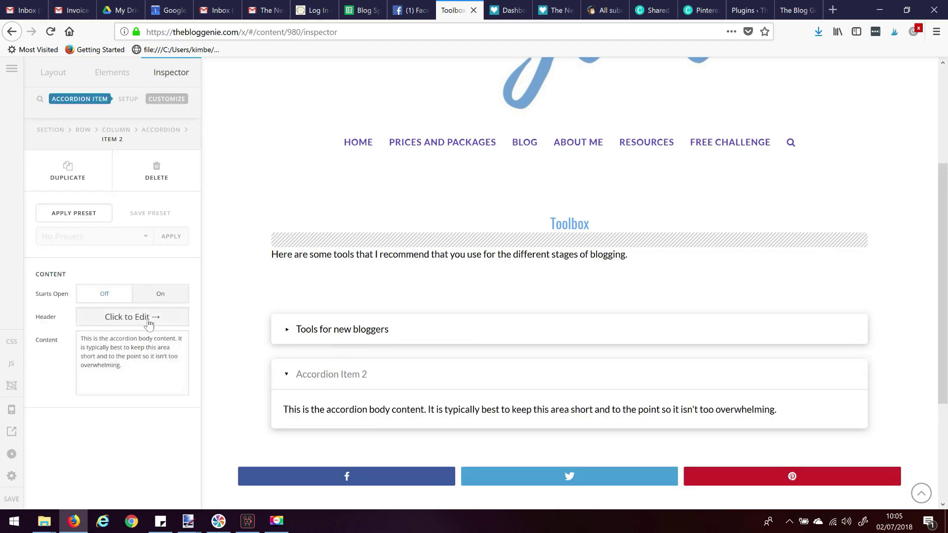
pyautogui.click(152, 318)
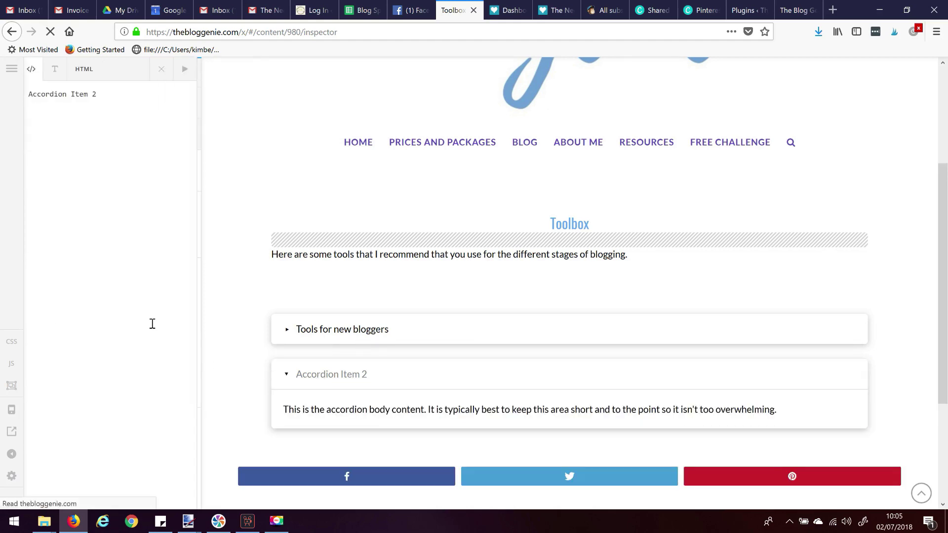
pyautogui.keyDown('shift'); pyautogui.click(23, 95); pyautogui.keyUp('shift')
pyautogui.write('Tols')
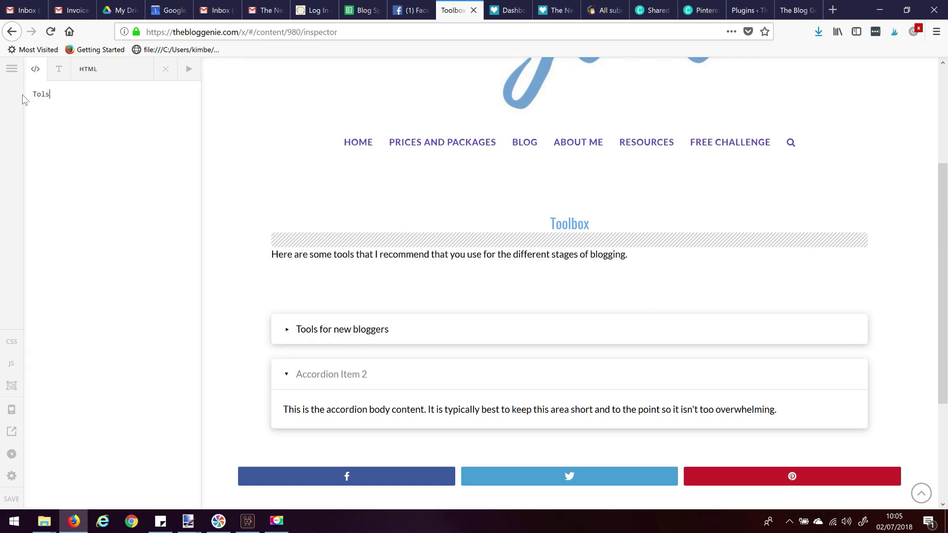
pyautogui.press('BackSpace')
pyautogui.press('BackSpace')
pyautogui.write('o')
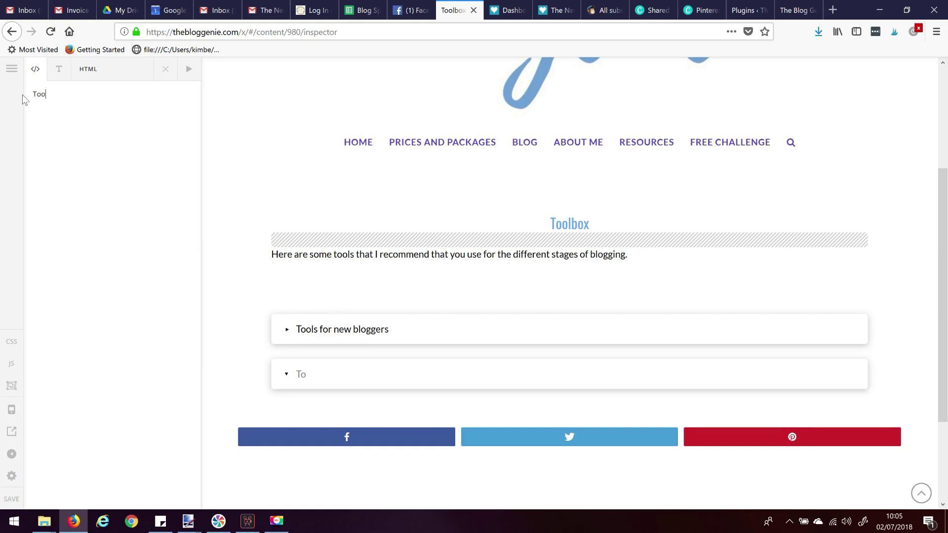
pyautogui.write('ls fo')
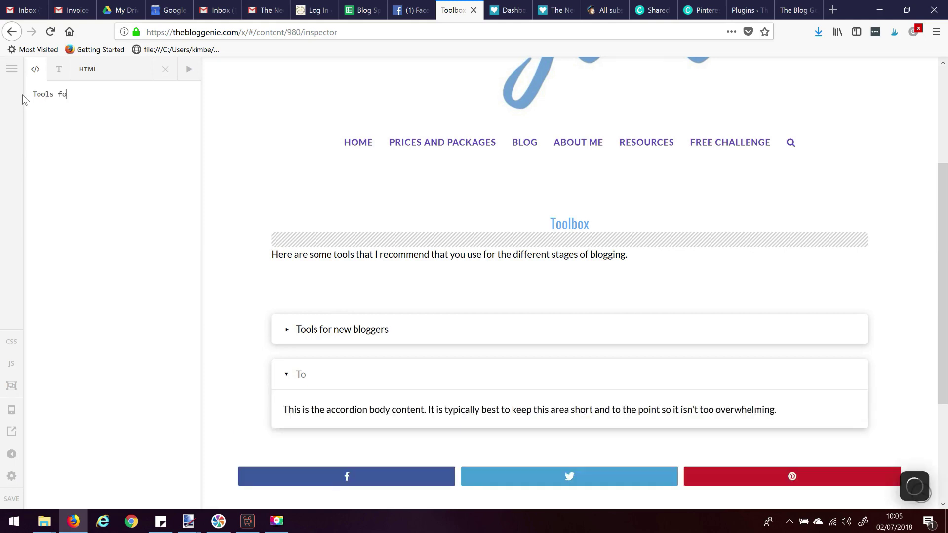
pyautogui.write('r intermediate ')
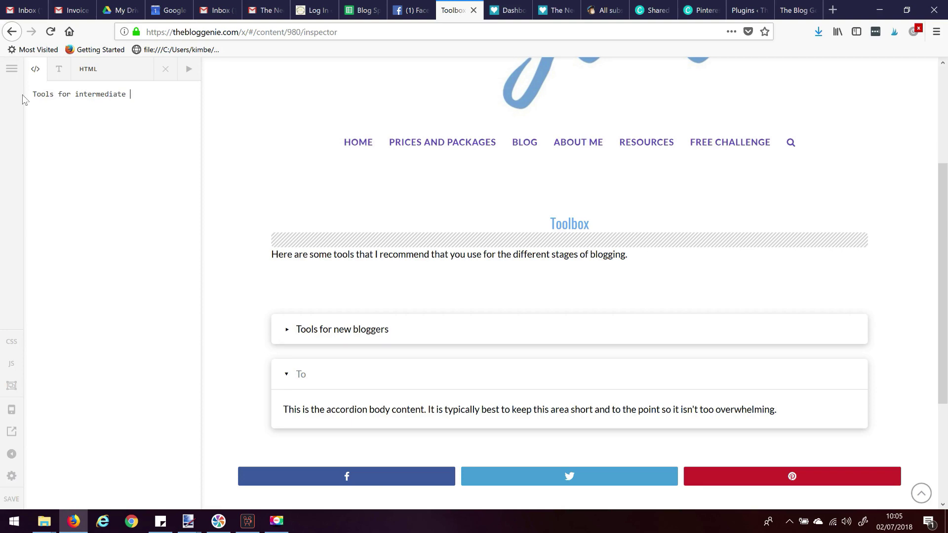
pyautogui.write('bloggers')
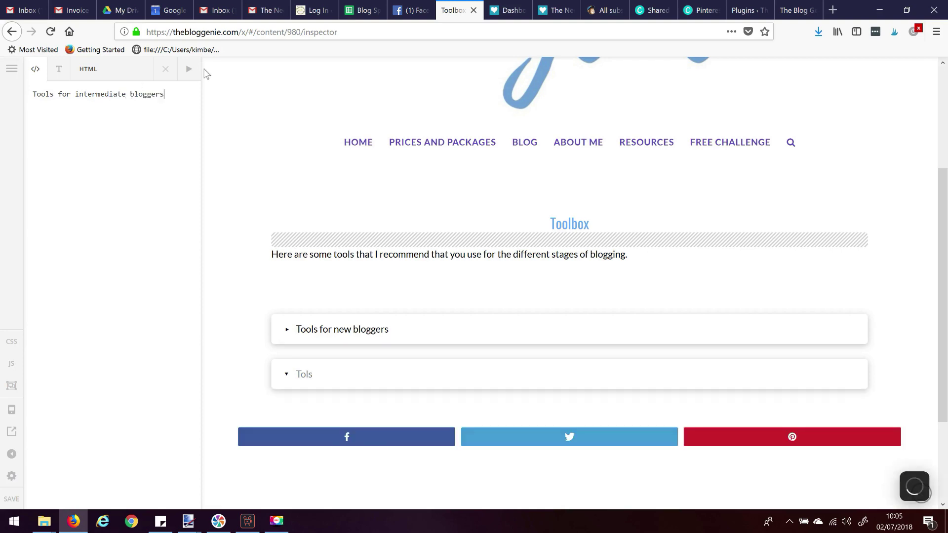
pyautogui.click(165, 69)
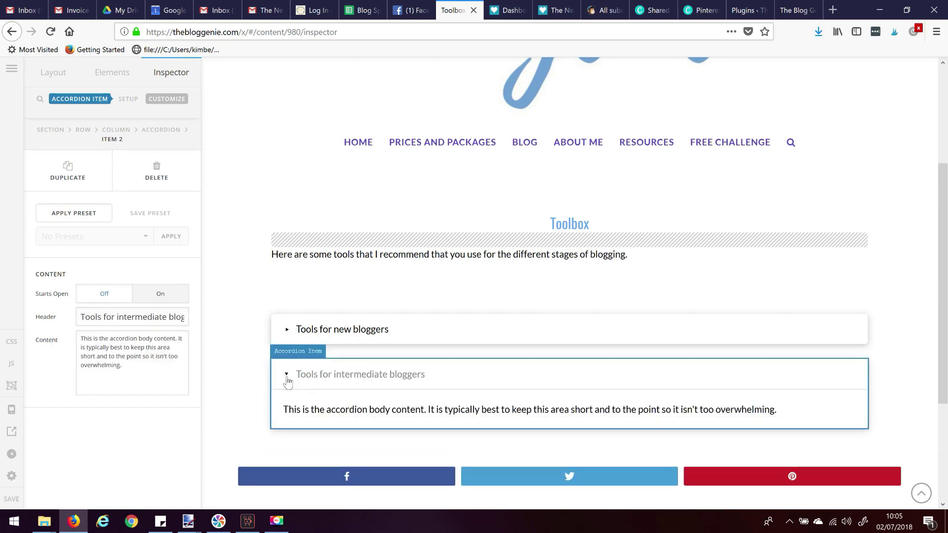
pyautogui.click(53, 72)
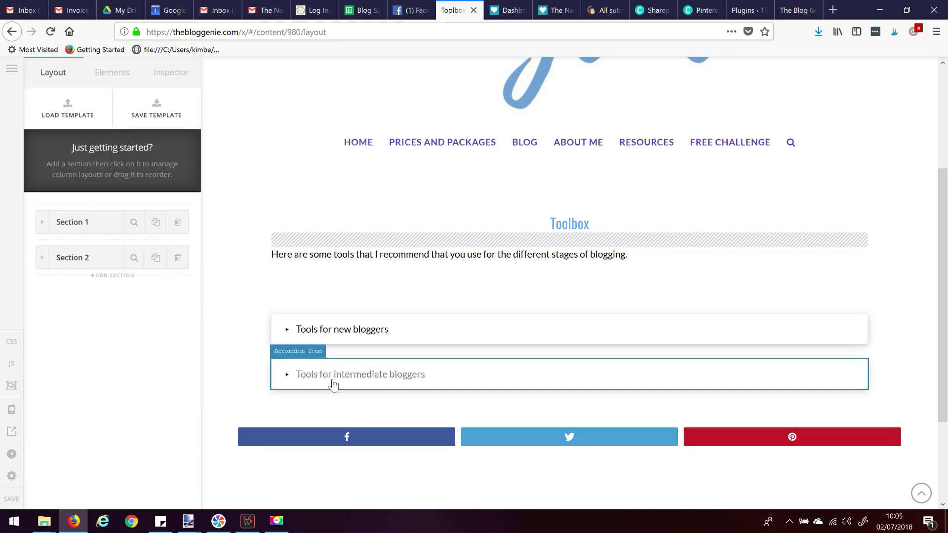
pyautogui.click(294, 333)
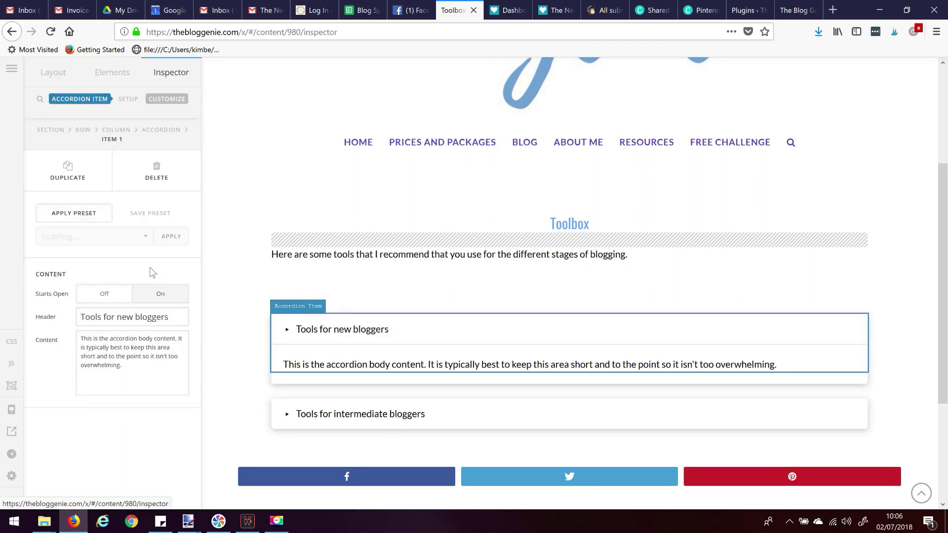
pyautogui.click(116, 136)
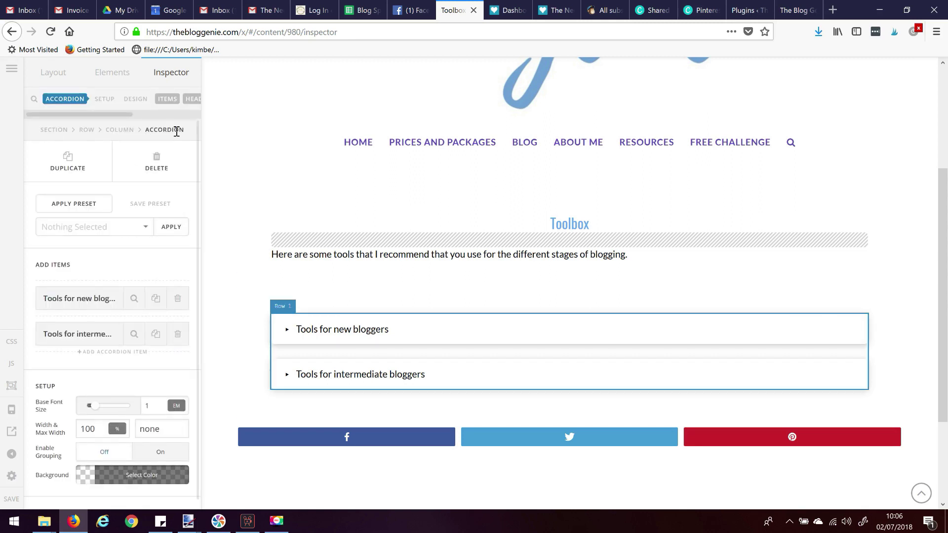
pyautogui.click(52, 131)
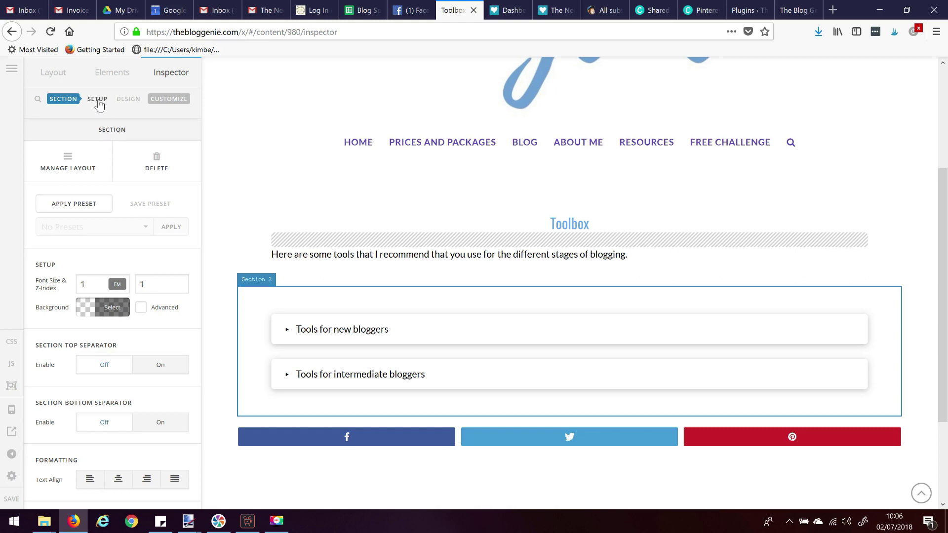
# Clear the placeholder content of the "Tools for new bloggers" accordion item and switch its content editor to rich text.
pyautogui.click(302, 330)
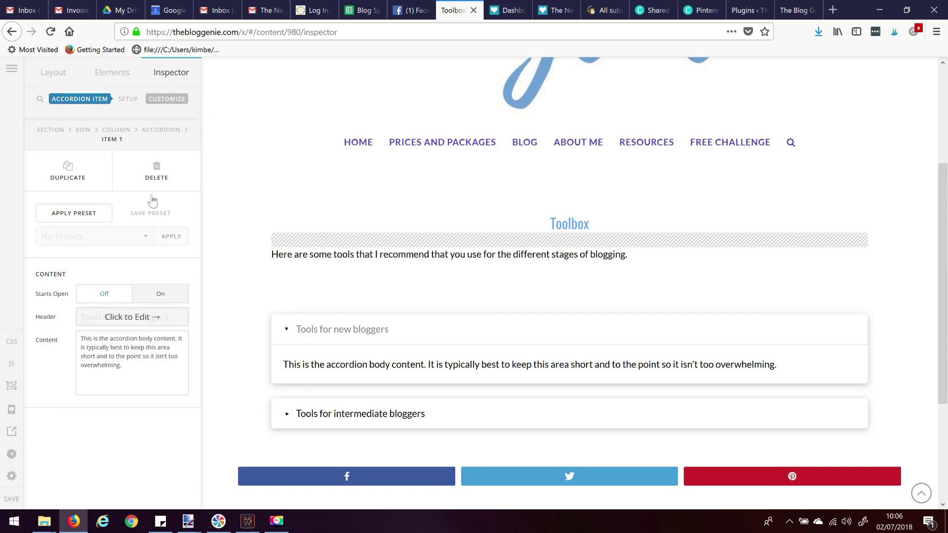
pyautogui.click(157, 131)
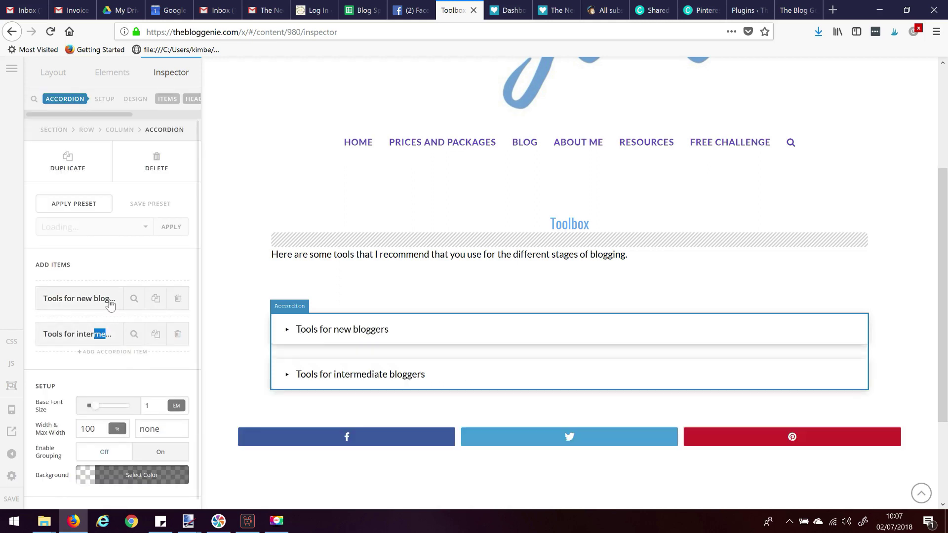
pyautogui.click(131, 299)
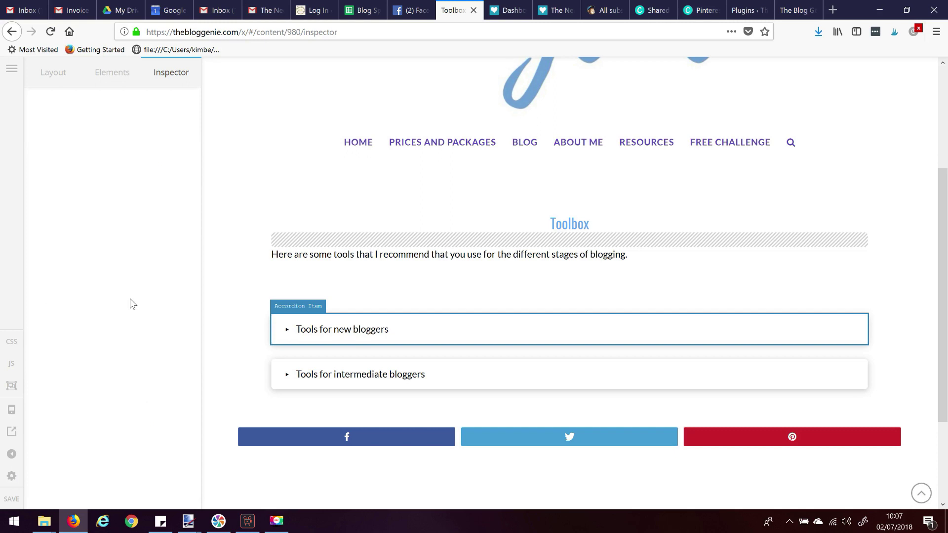
pyautogui.click(133, 371)
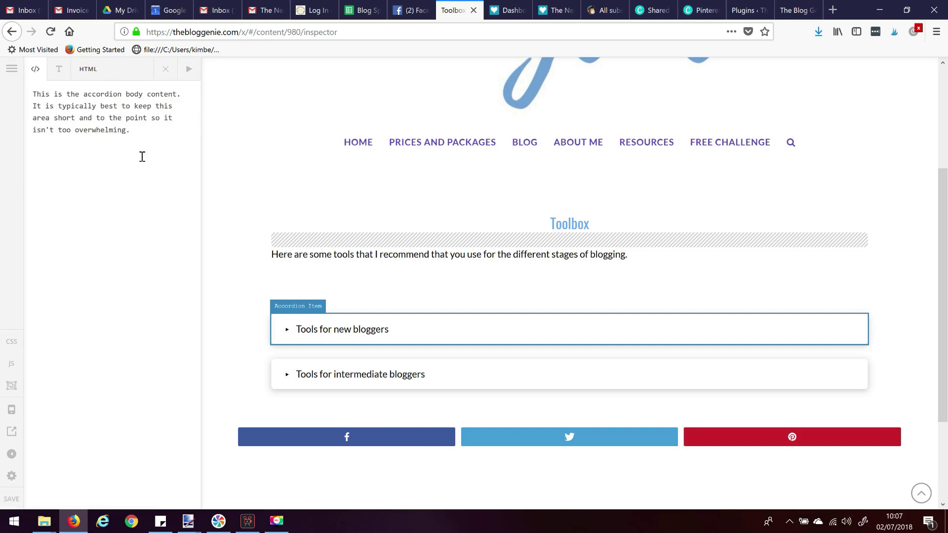
pyautogui.moveTo(158, 136); pyautogui.dragTo(22, 92)
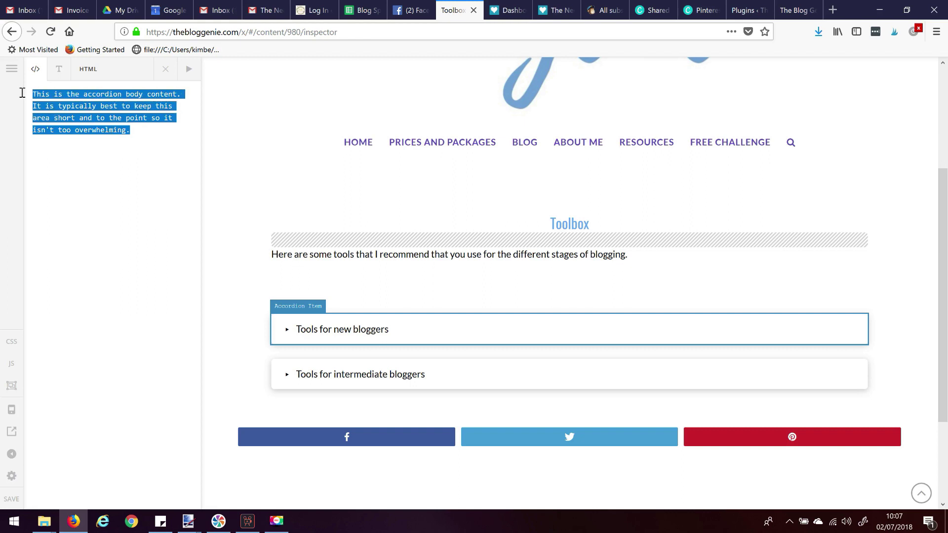
pyautogui.press('BackSpace')
pyautogui.click(58, 71)
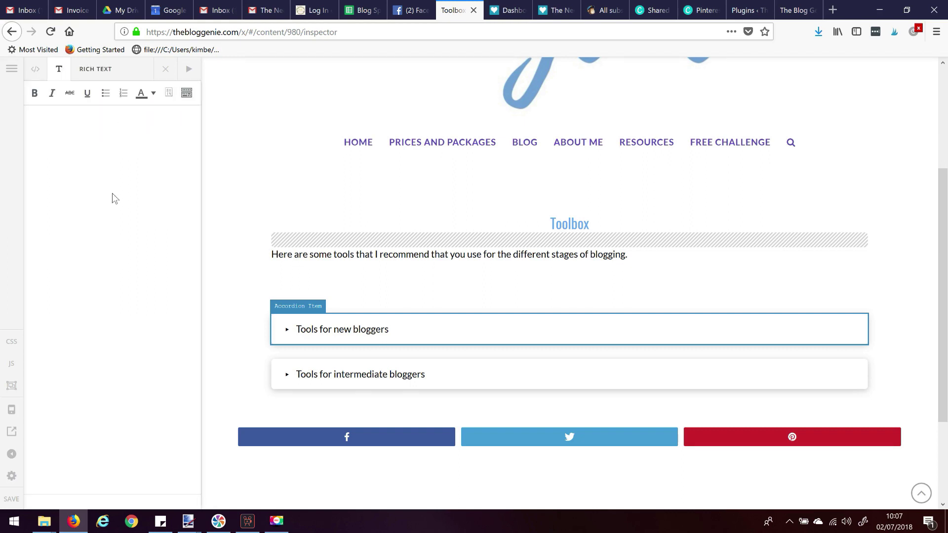
# Start a numbered list in the item's content with "Hosting - Siteground" as the first entry.
pyautogui.click(91, 136)
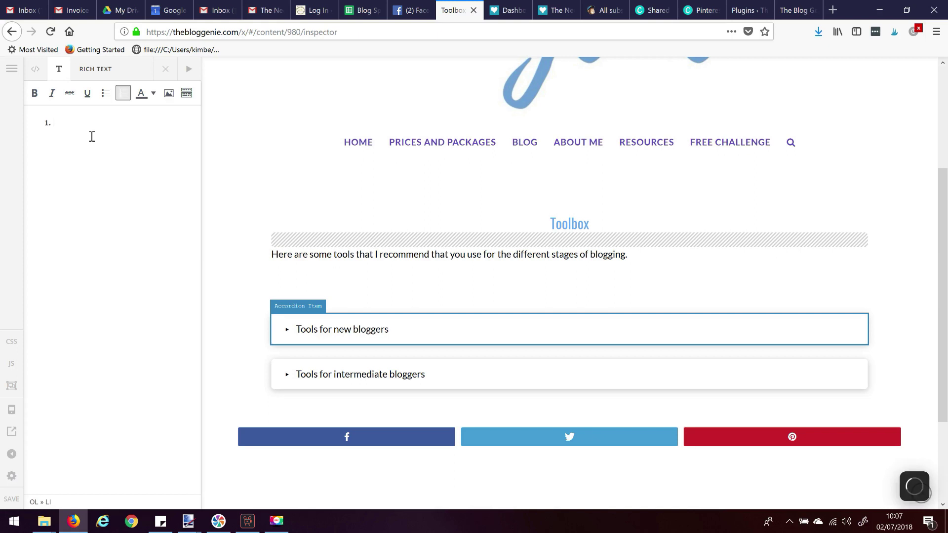
pyautogui.write('H')
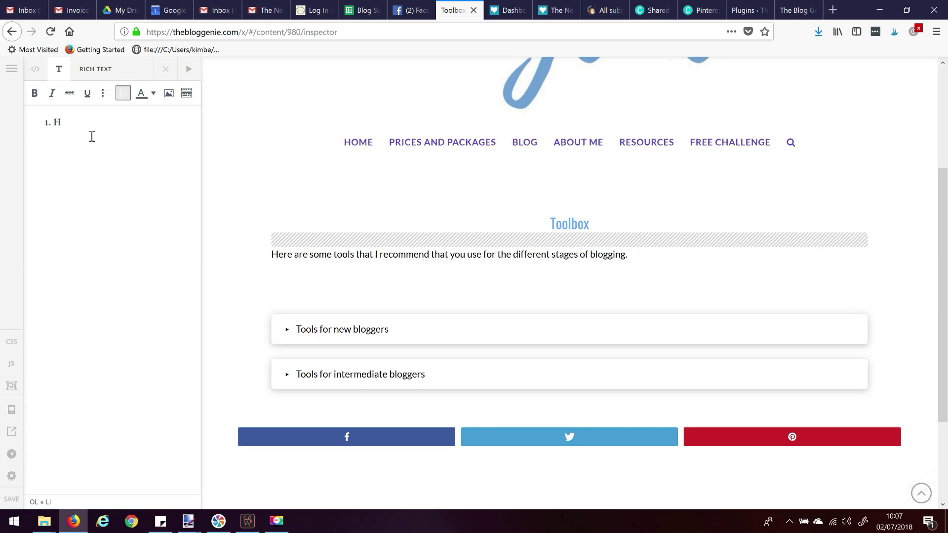
pyautogui.write('ostingc -')
pyautogui.press('BackSpace')
pyautogui.press('BackSpace')
pyautogui.press('BackSpace')
pyautogui.write('- Siteground')
pyautogui.press('Return')
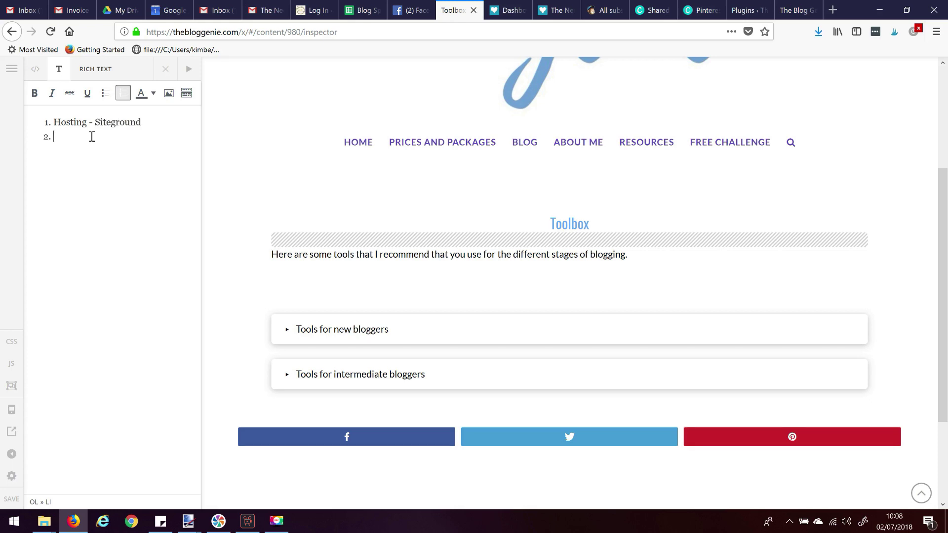
# Add "Graphics - Canva" and "Automation - IFTTT" as the second and third list entries and close the content editor.
pyautogui.write('Graphics - Canva')
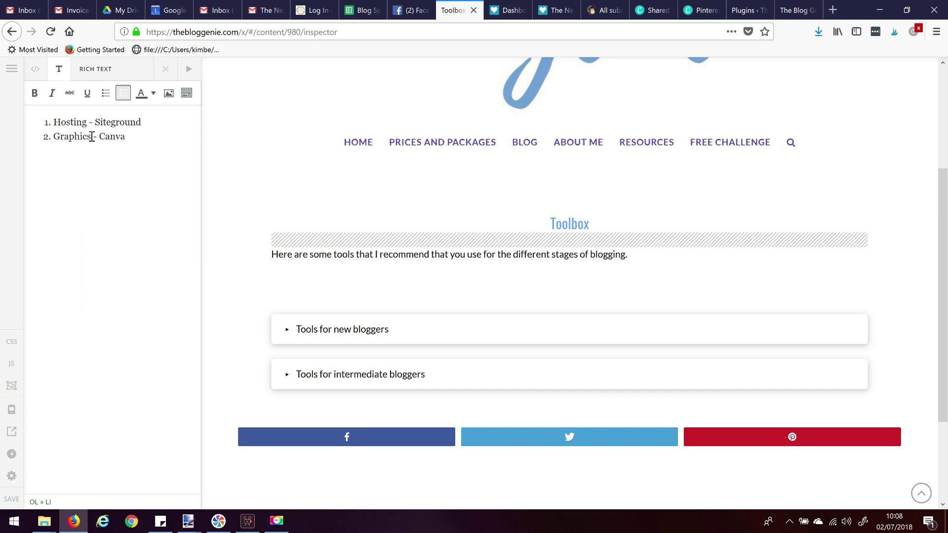
pyautogui.press('Return')
pyautogui.write('Automate')
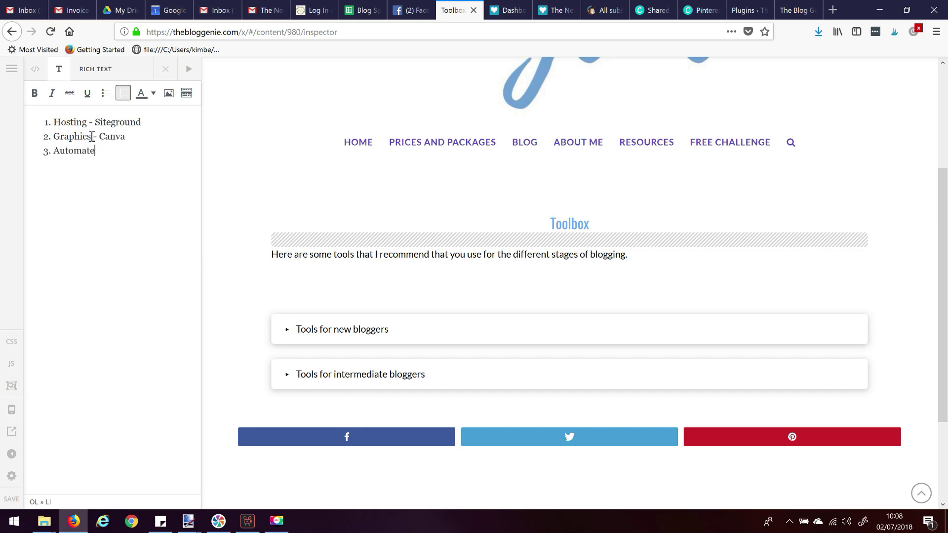
pyautogui.press('BackSpace')
pyautogui.write('ion -')
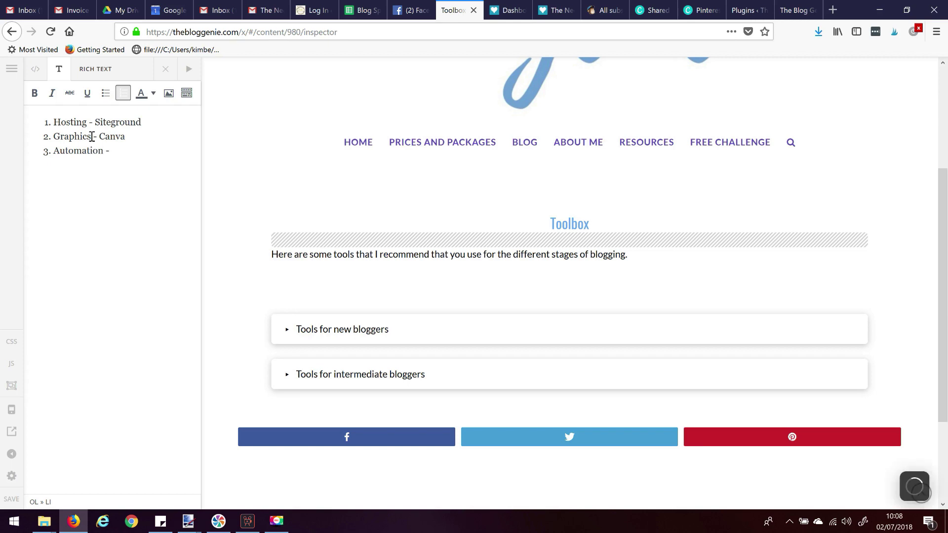
pyautogui.write(' IFTTT')
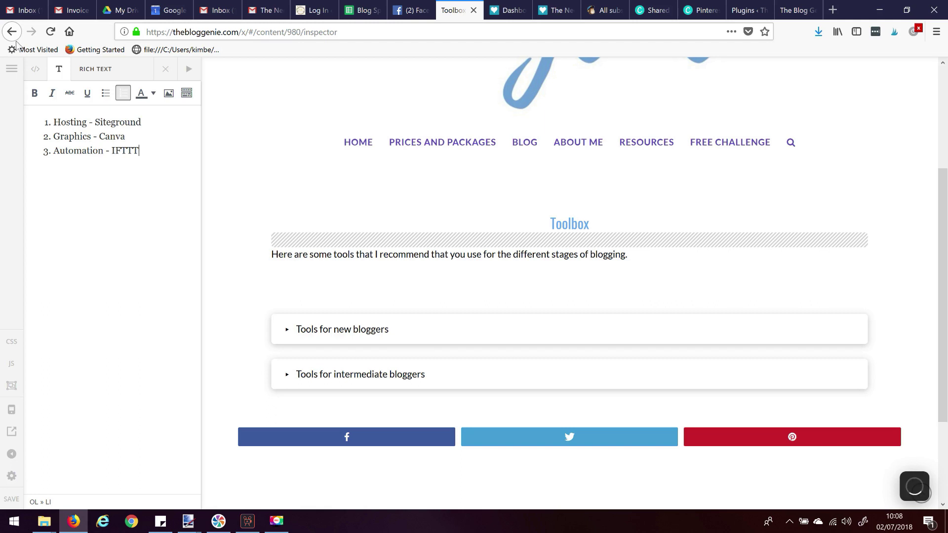
pyautogui.click(167, 68)
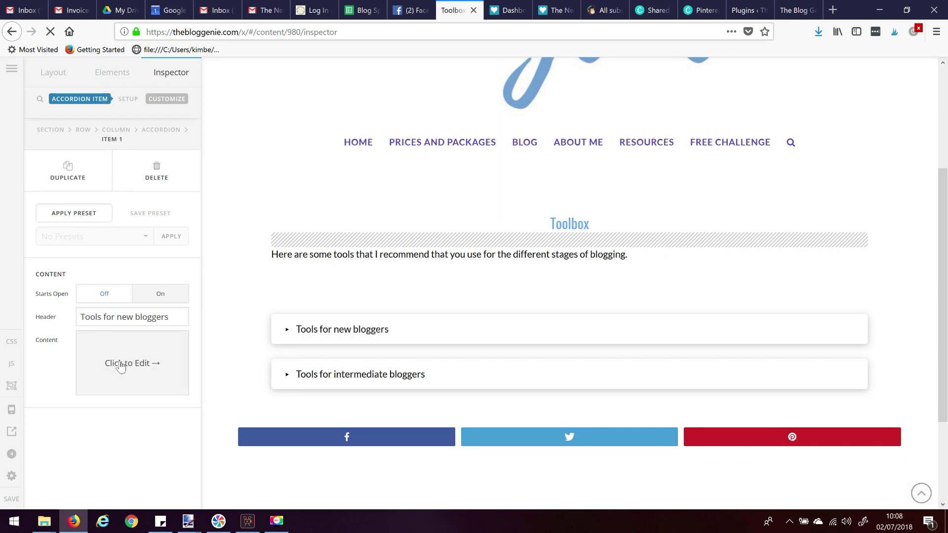
# Reopen the content of the "Tools for new bloggers" item and examine the numbered list's HTML source.
pyautogui.click(120, 365)
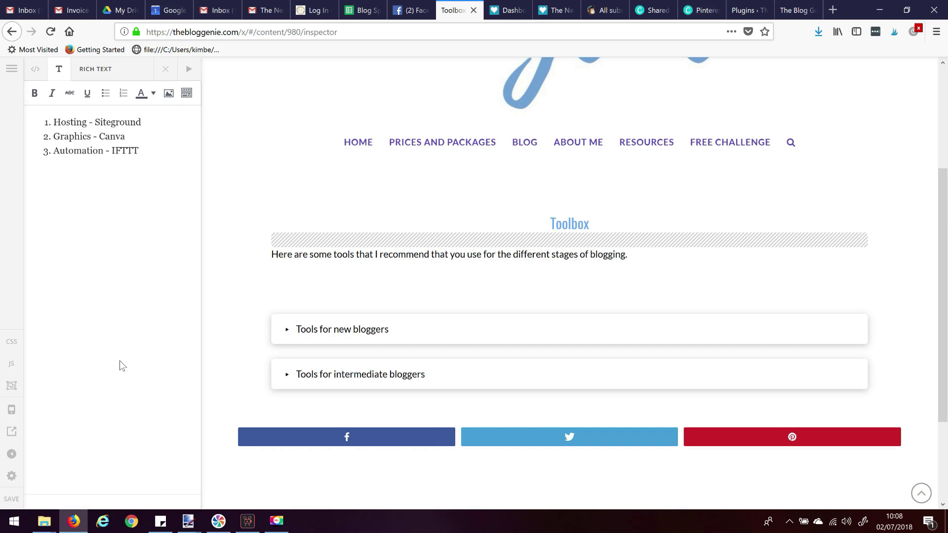
pyautogui.click(131, 189)
pyautogui.click(34, 73)
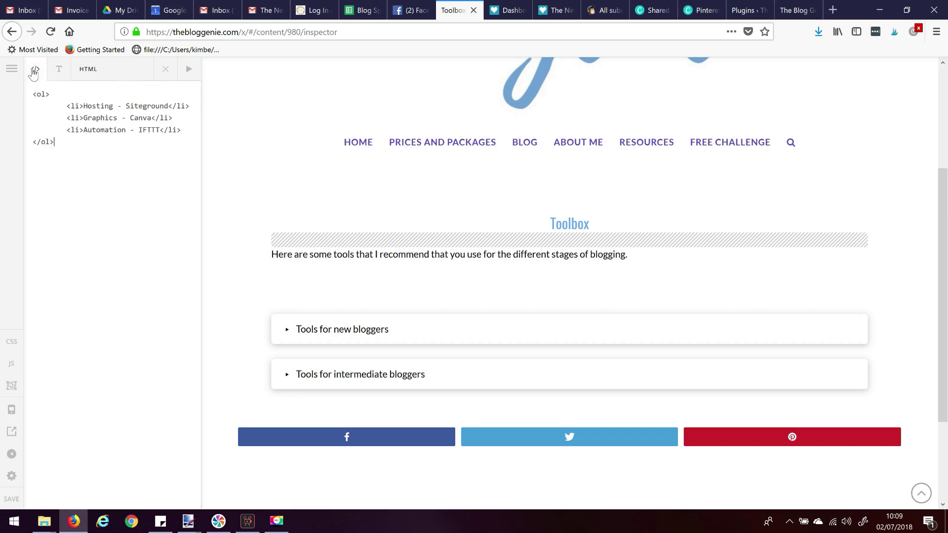
pyautogui.moveTo(160, 152); pyautogui.dragTo(28, 91)
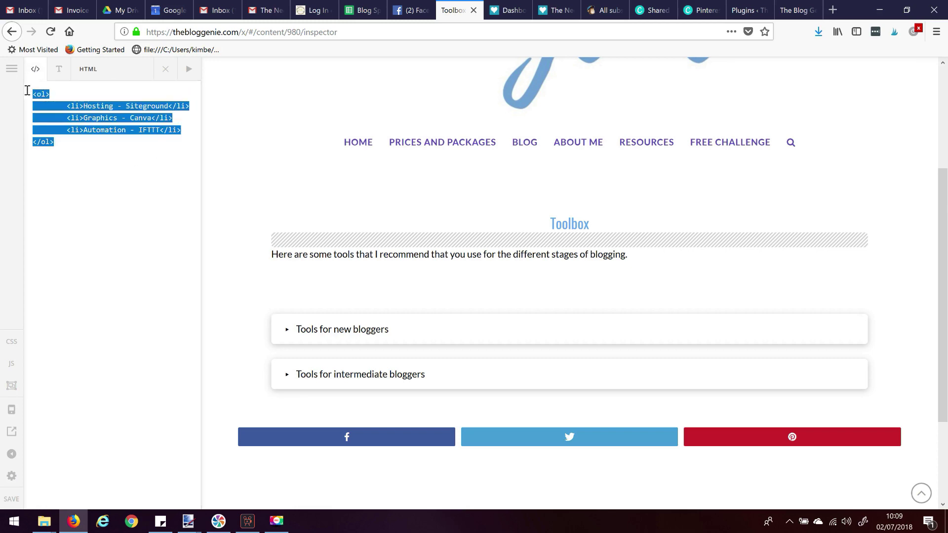
pyautogui.click(70, 180)
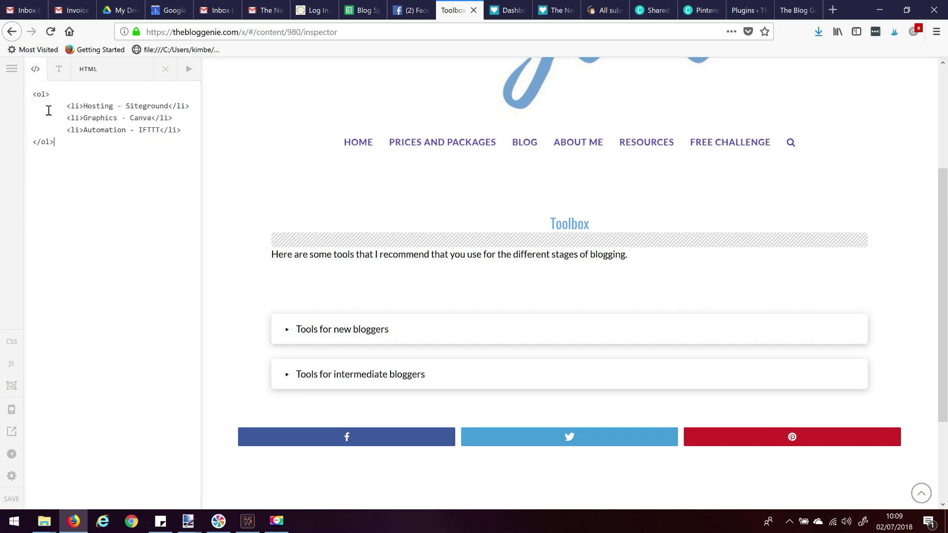
# Close the item's content editor and expand "Tools for new bloggers" on the page to check its numbered list.
pyautogui.hotkey('ctrl', 'a')
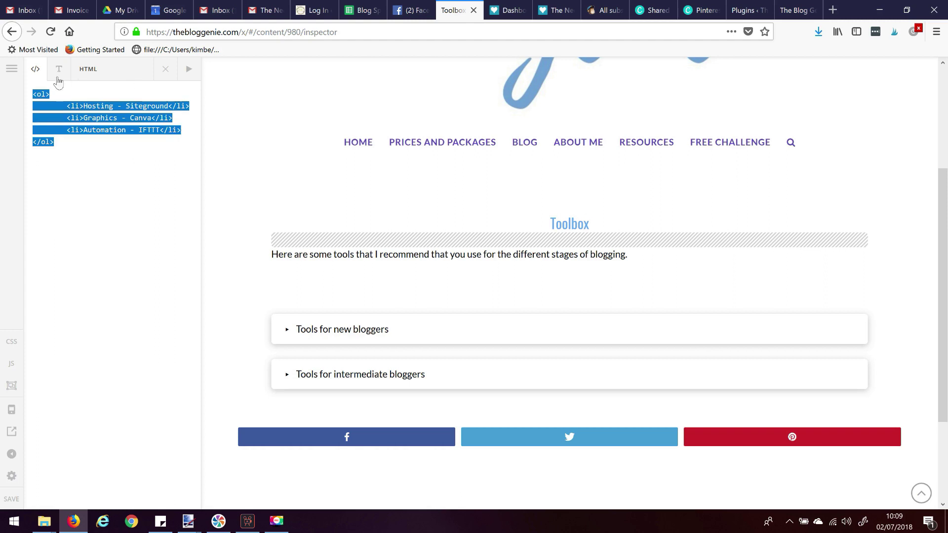
pyautogui.click(58, 74)
pyautogui.moveTo(55, 123); pyautogui.dragTo(74, 192)
pyautogui.click(74, 191)
pyautogui.click(166, 69)
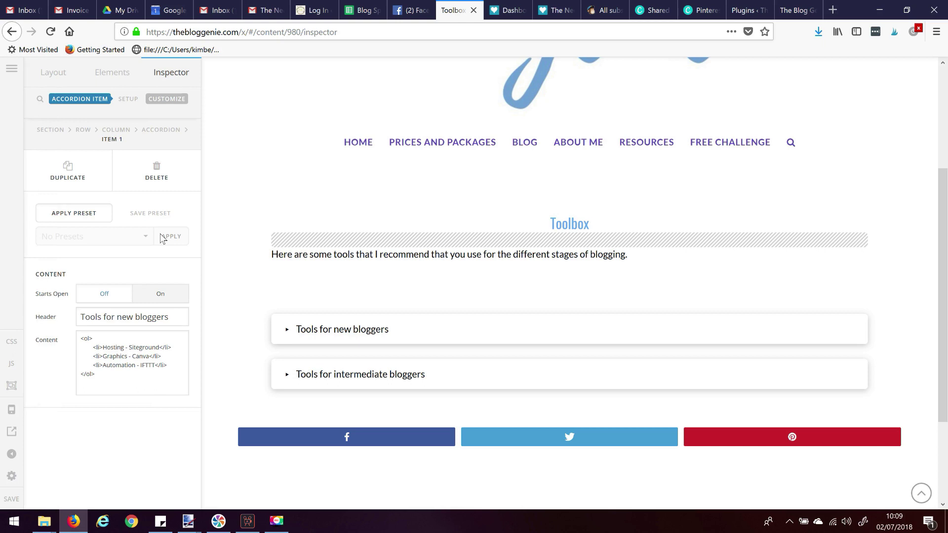
pyautogui.click(288, 331)
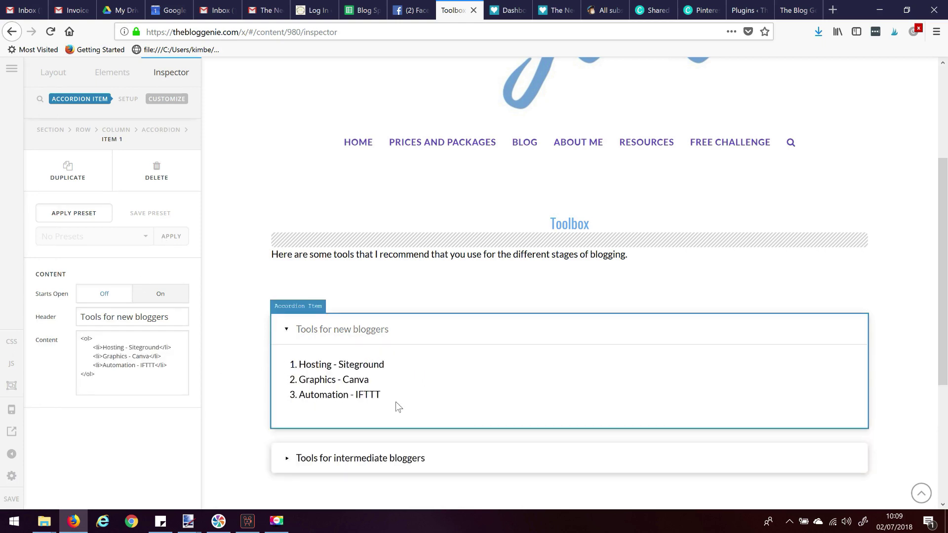
pyautogui.moveTo(399, 406); pyautogui.dragTo(295, 365)
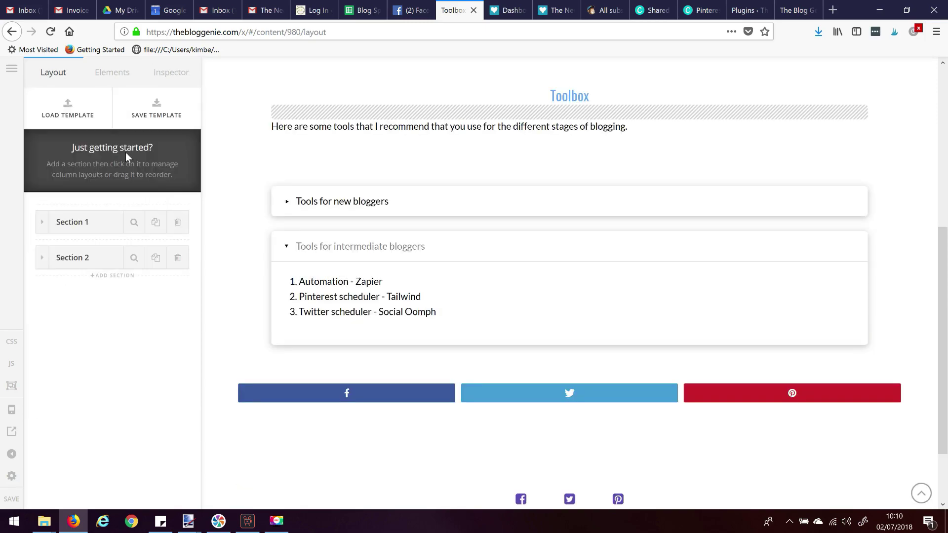
# Add a second row to Section 1 and place an Image element in its empty column.
pyautogui.click(42, 223)
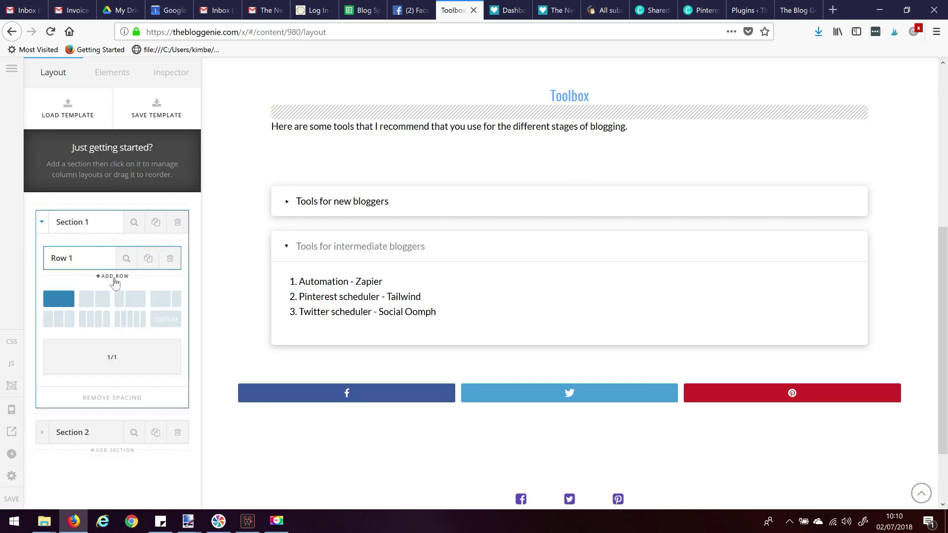
pyautogui.click(113, 277)
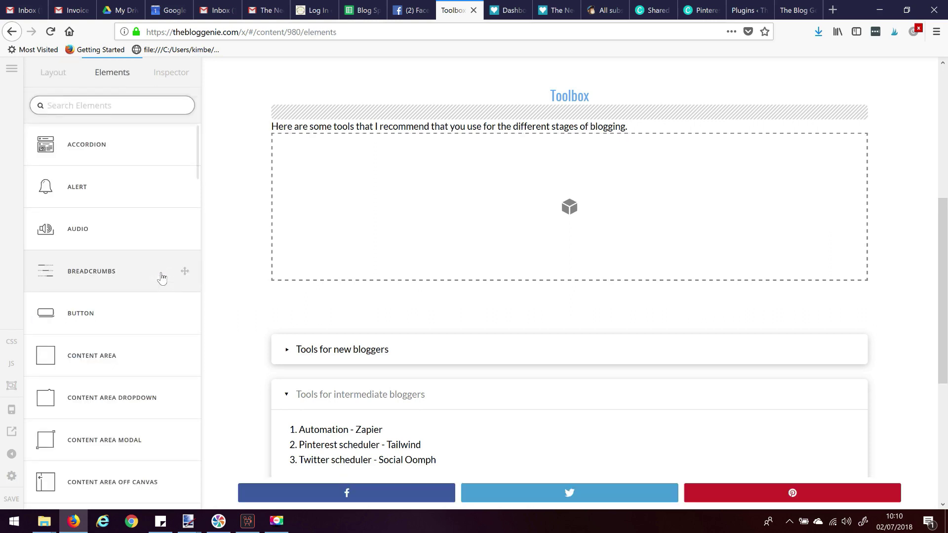
pyautogui.scroll(-4, 162, 278)
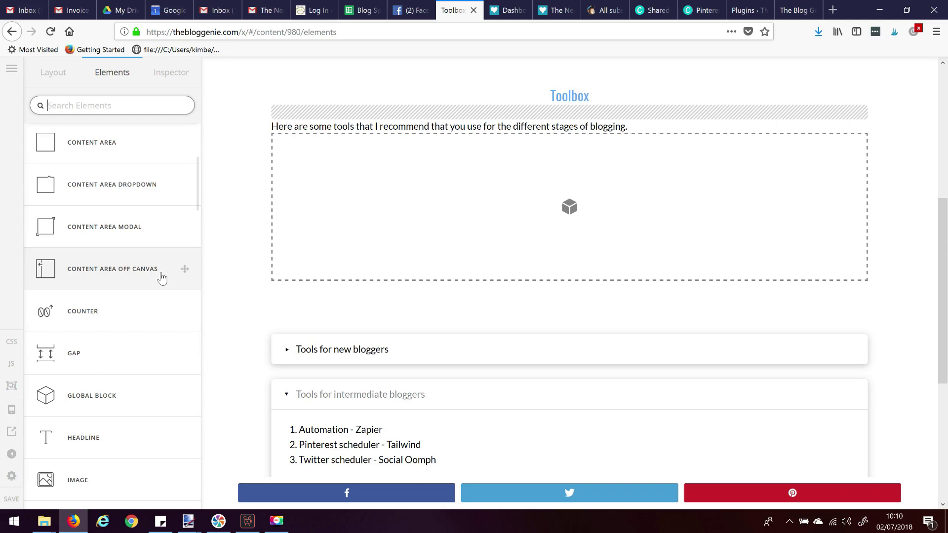
pyautogui.scroll(-3, 162, 277)
pyautogui.moveTo(89, 309); pyautogui.dragTo(517, 239)
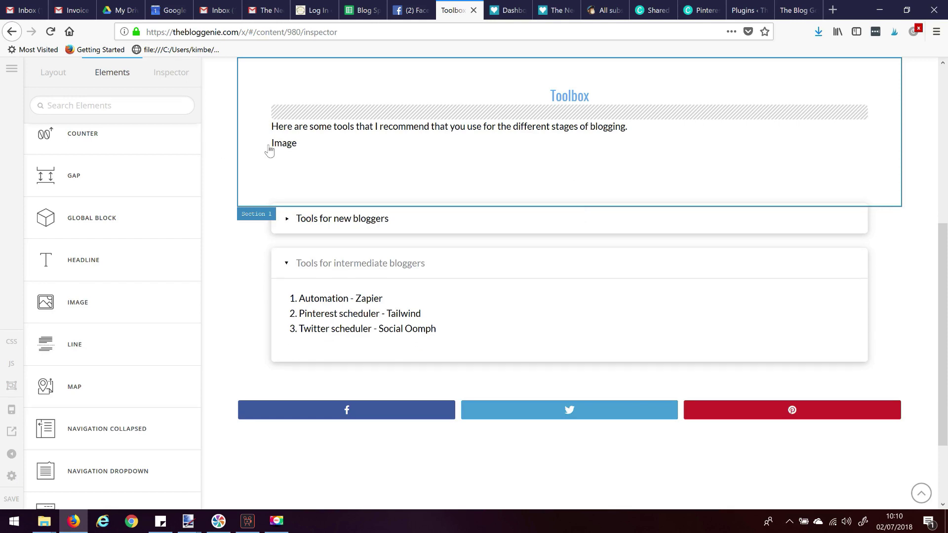
# Set the Image element's source to Portrait-1.jpg from the media library.
pyautogui.click(296, 143)
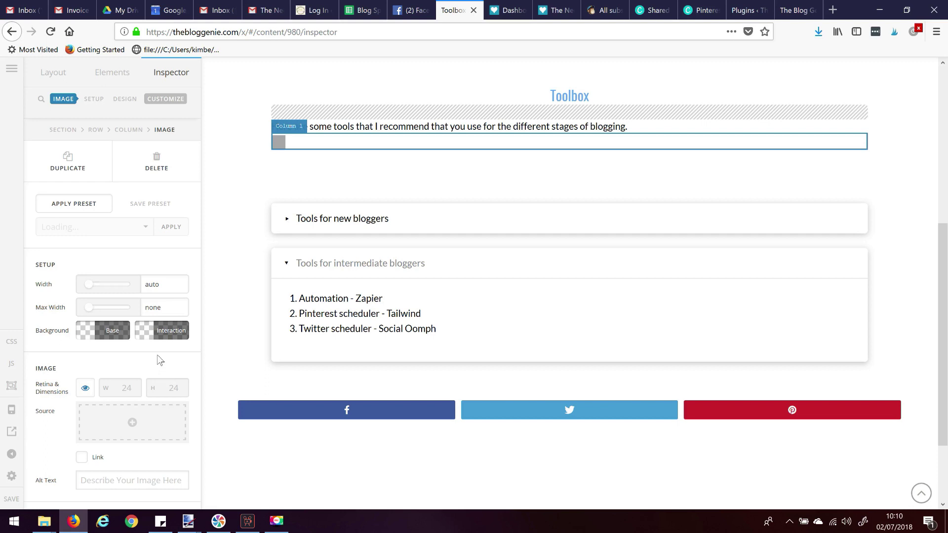
pyautogui.scroll(-1, 159, 360)
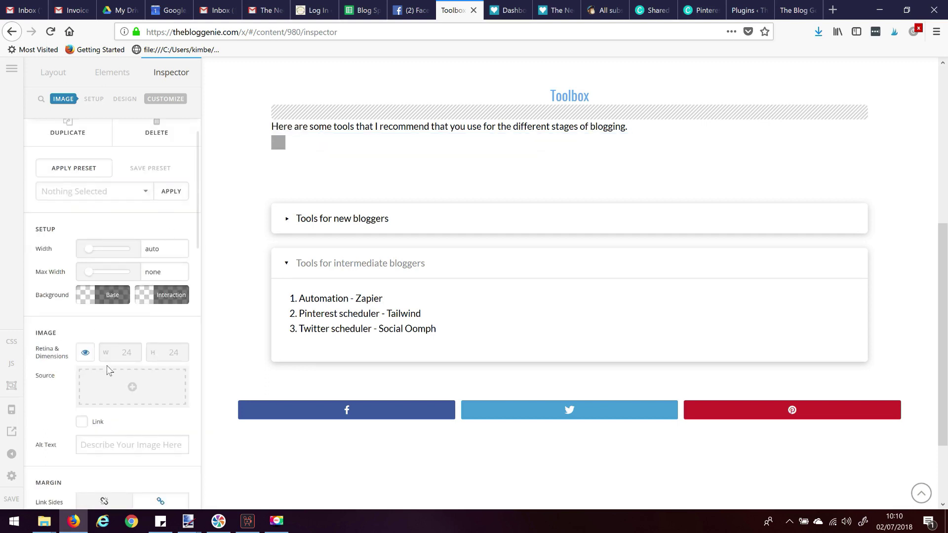
pyautogui.scroll(-1, 107, 368)
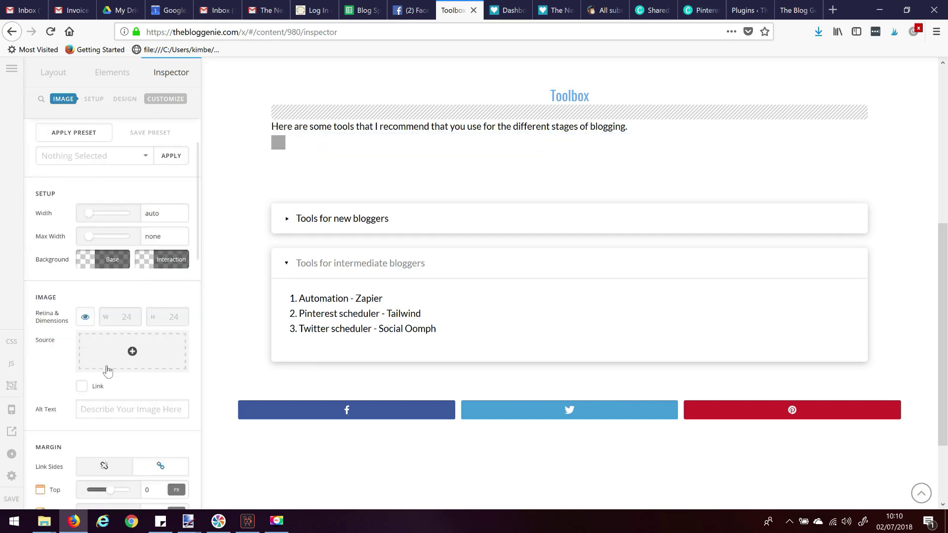
pyautogui.click(135, 353)
pyautogui.scroll(-3, 614, 385)
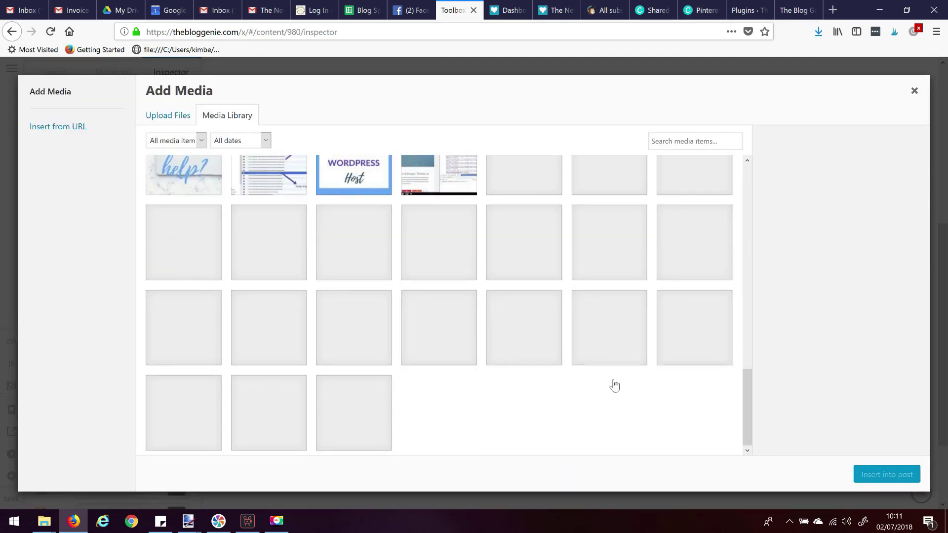
pyautogui.scroll(6, 614, 385)
pyautogui.click(269, 419)
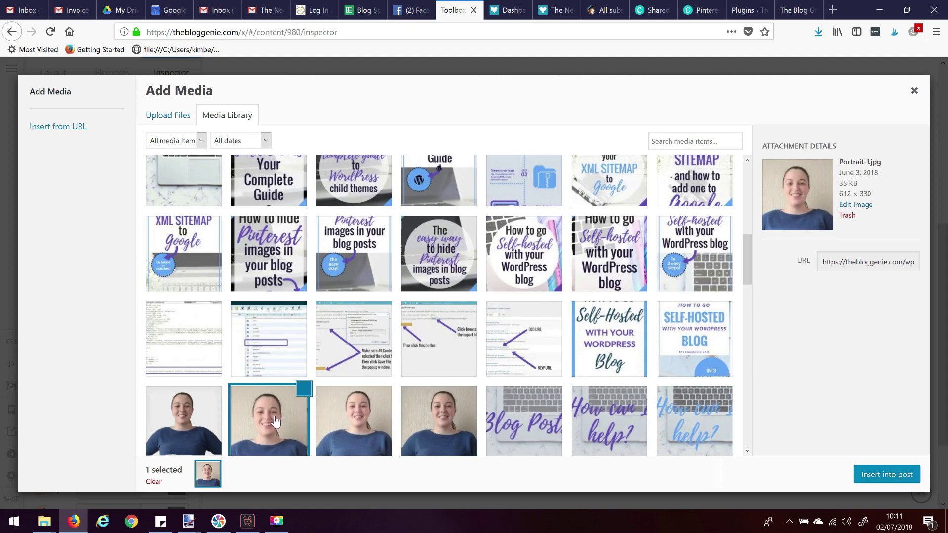
pyautogui.click(895, 478)
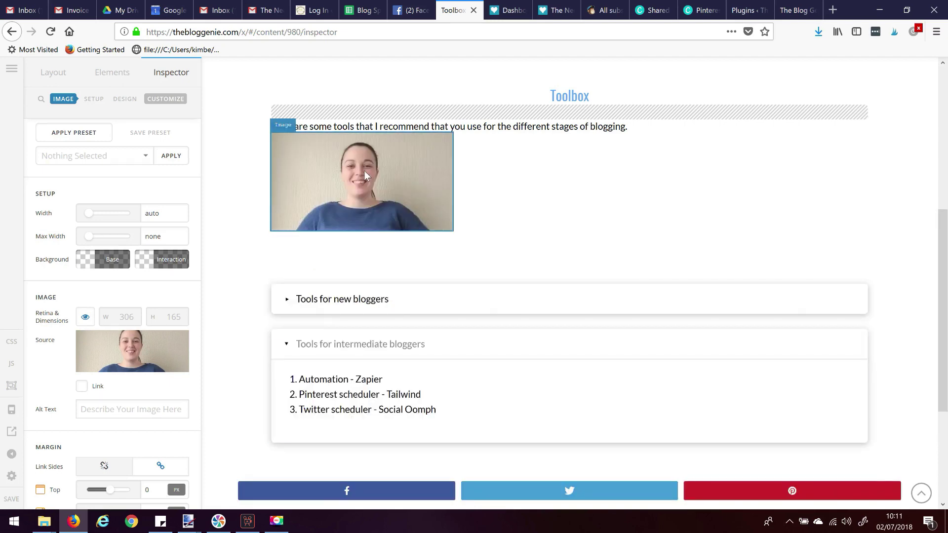
# Center the contents of the column that holds the portrait image.
pyautogui.click(55, 73)
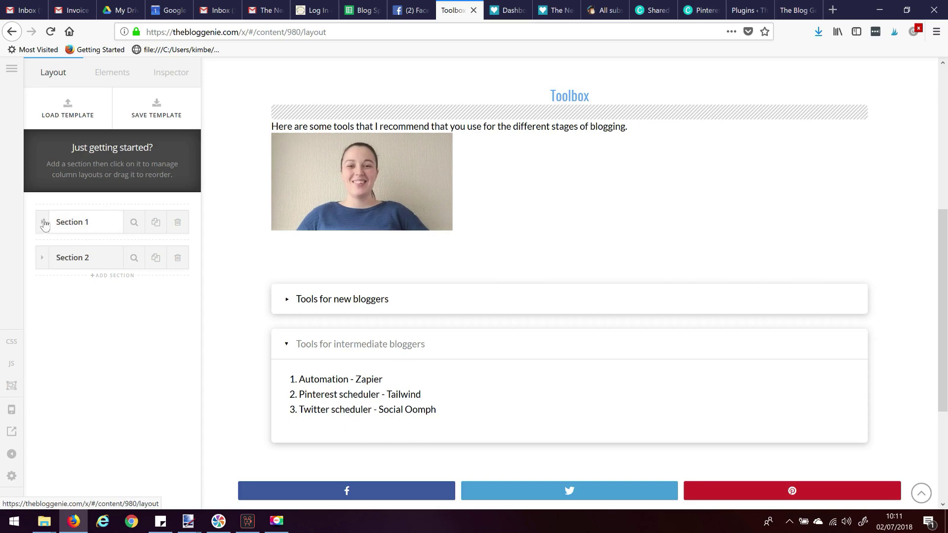
pyautogui.click(43, 222)
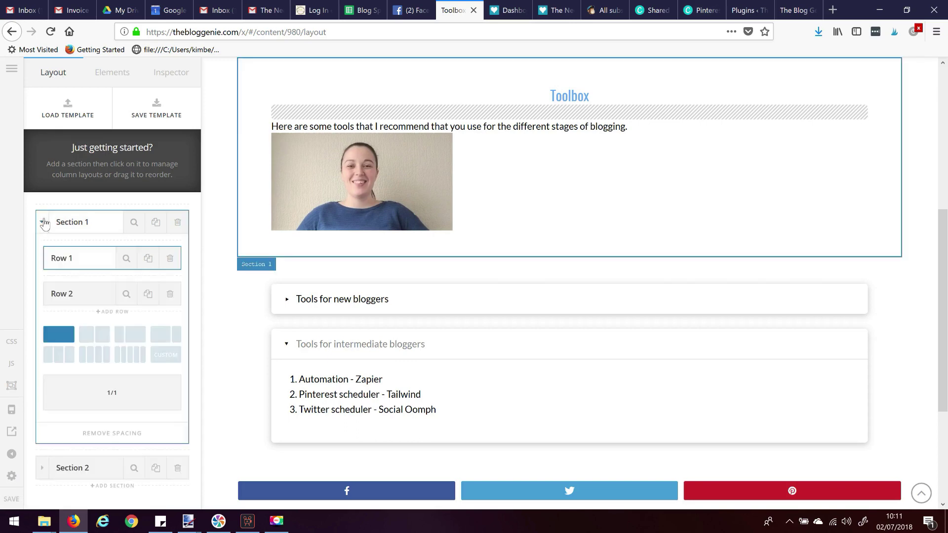
pyautogui.click(89, 297)
pyautogui.click(170, 78)
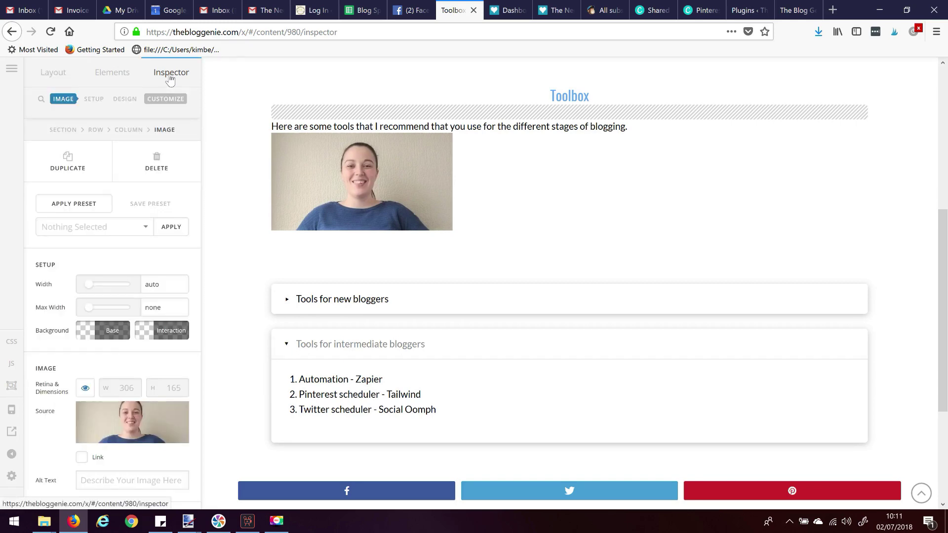
pyautogui.click(124, 131)
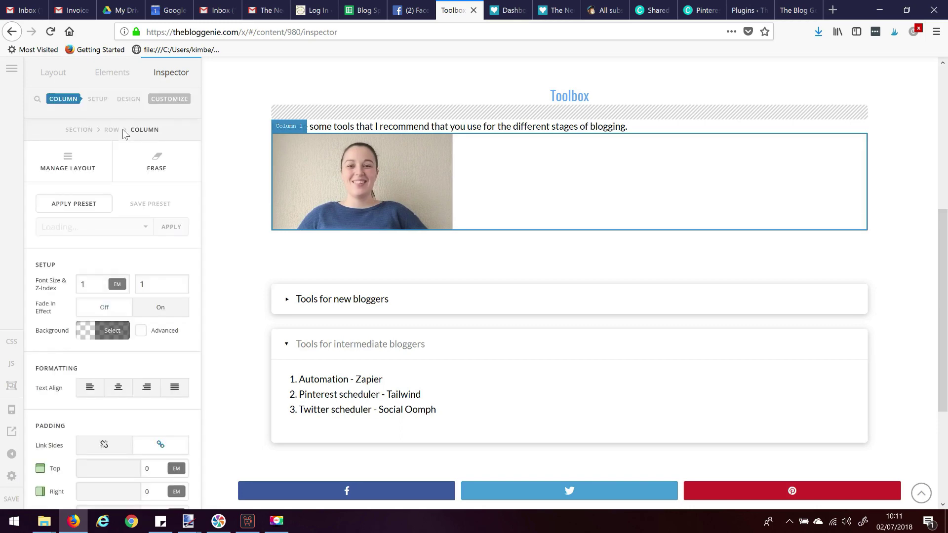
pyautogui.click(118, 392)
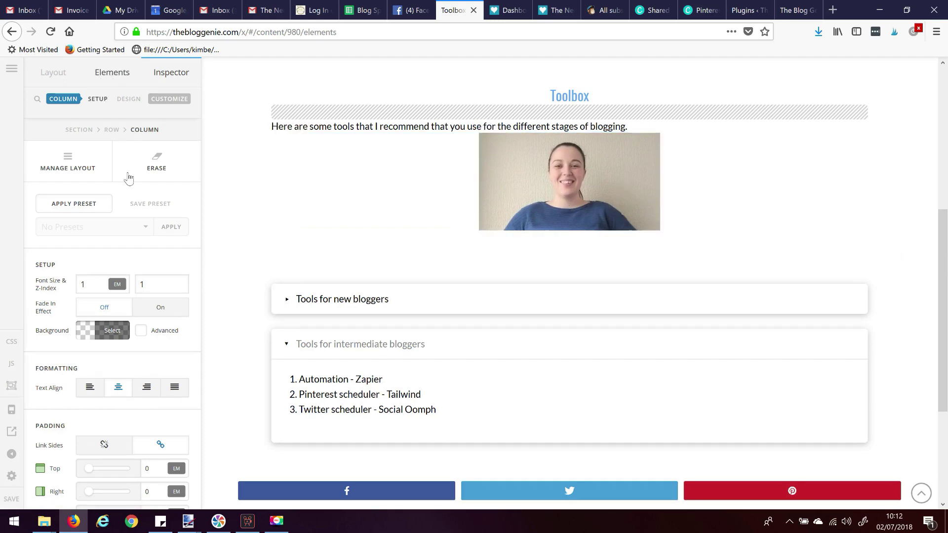
# Place a Gap element above the portrait image and a Line element below it.
pyautogui.scroll(-4, 127, 368)
pyautogui.moveTo(127, 368)
pyautogui.mouseDown()
pyautogui.moveTo(110, 364)
pyautogui.moveTo(447, 249)
pyautogui.moveTo(491, 126)
pyautogui.moveTo(566, 148)
pyautogui.moveTo(565, 134)
pyautogui.moveTo(572, 183)
pyautogui.moveTo(576, 161)
pyautogui.mouseUp()
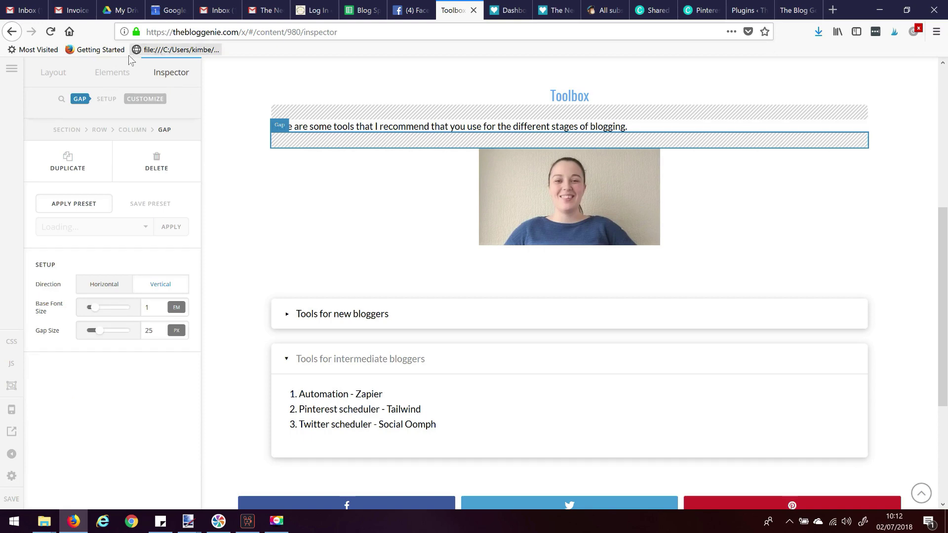
pyautogui.click(111, 75)
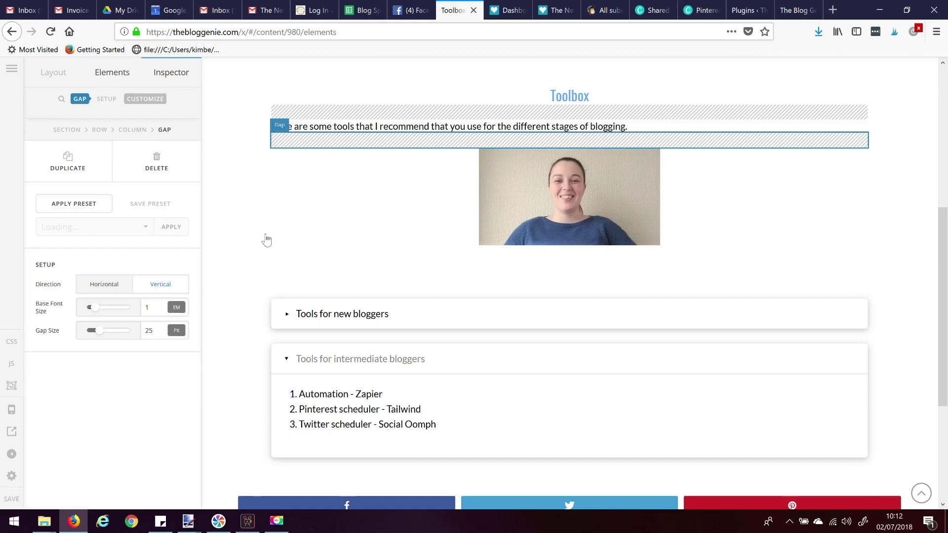
pyautogui.moveTo(494, 258); pyautogui.dragTo(554, 270)
pyautogui.moveTo(78, 312)
pyautogui.mouseDown()
pyautogui.moveTo(530, 231)
pyautogui.moveTo(557, 311)
pyautogui.moveTo(567, 221)
pyautogui.moveTo(570, 275)
pyautogui.mouseUp()
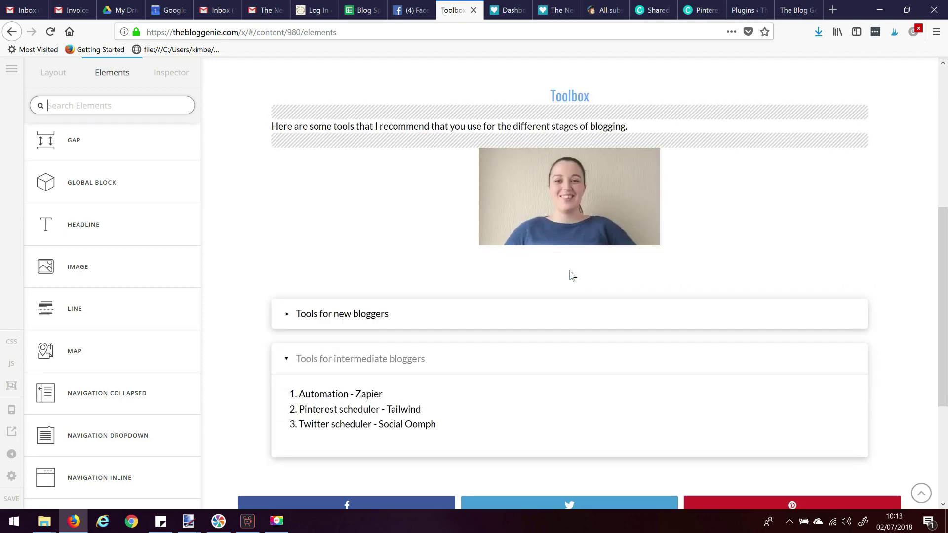
pyautogui.click(572, 276)
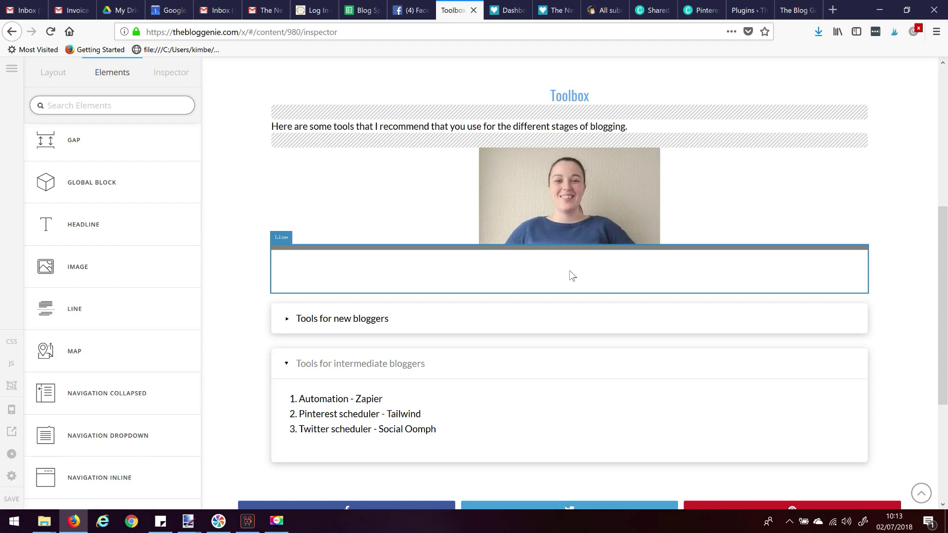
# Set the line's color to the light blue swatch, rgb(99, 167, 247).
pyautogui.click(165, 75)
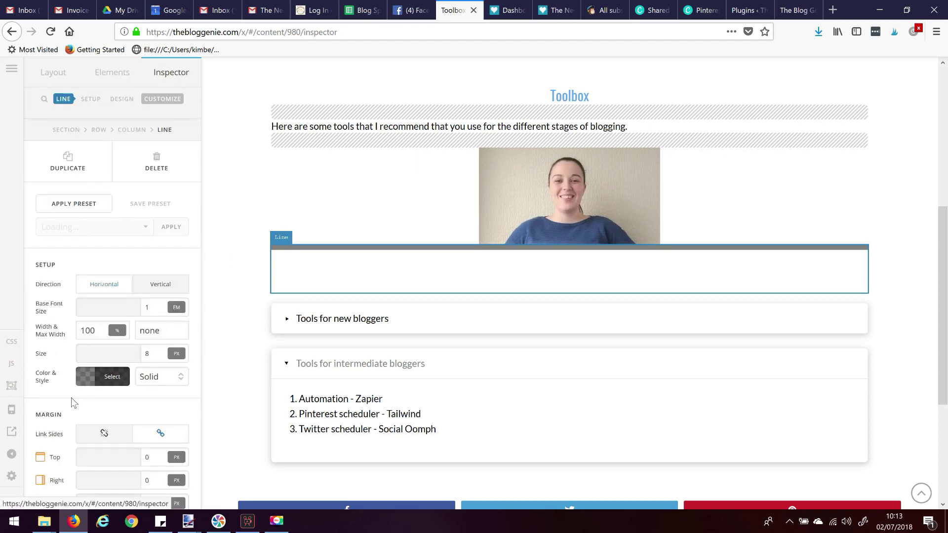
pyautogui.click(106, 377)
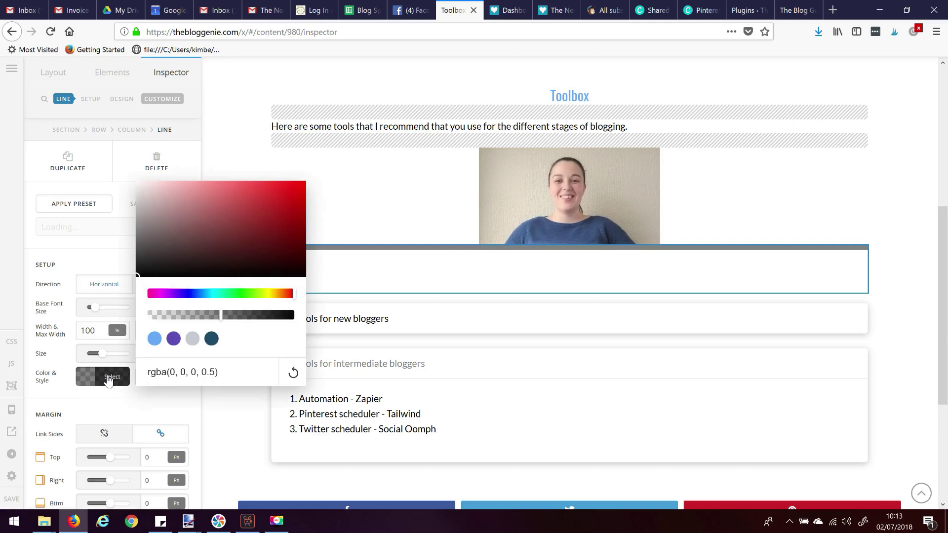
pyautogui.click(154, 339)
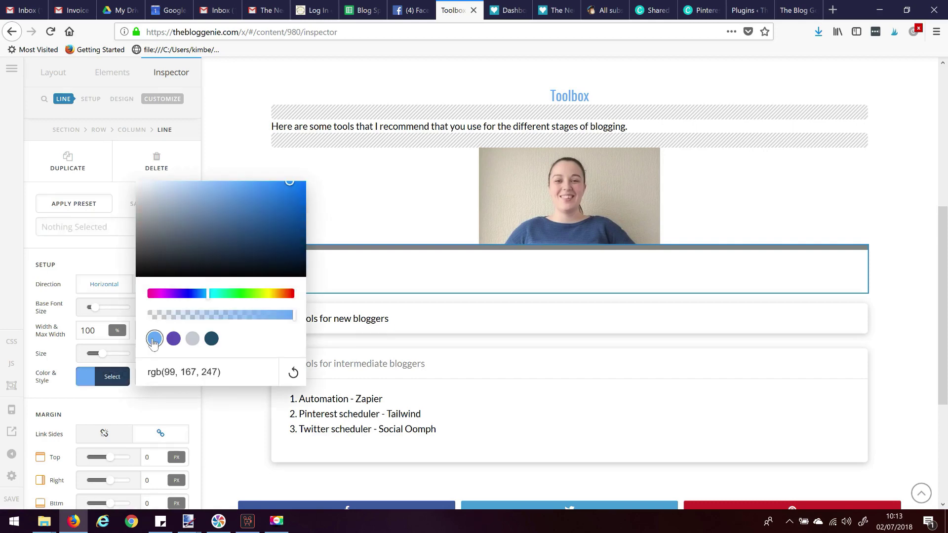
pyautogui.click(157, 405)
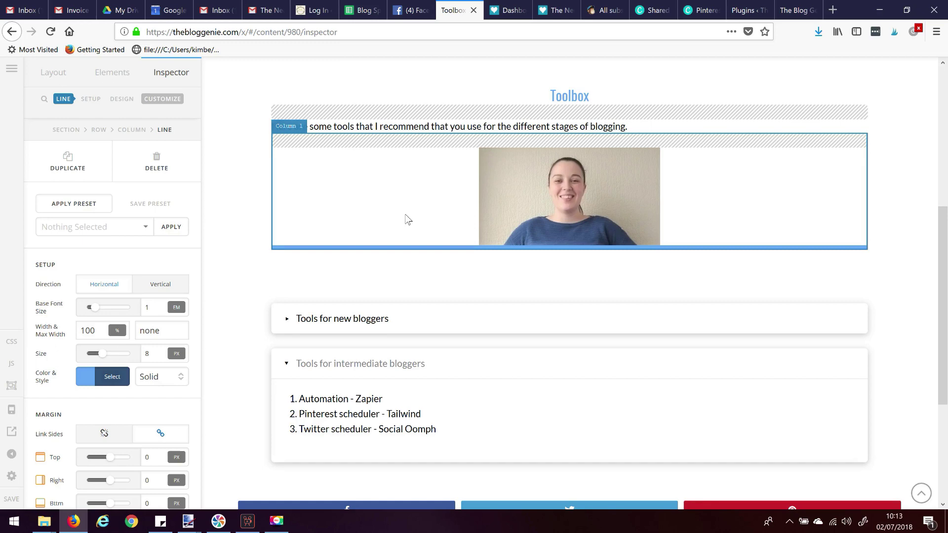
# Add a third section below the accordion and expand its row layout.
pyautogui.click(121, 80)
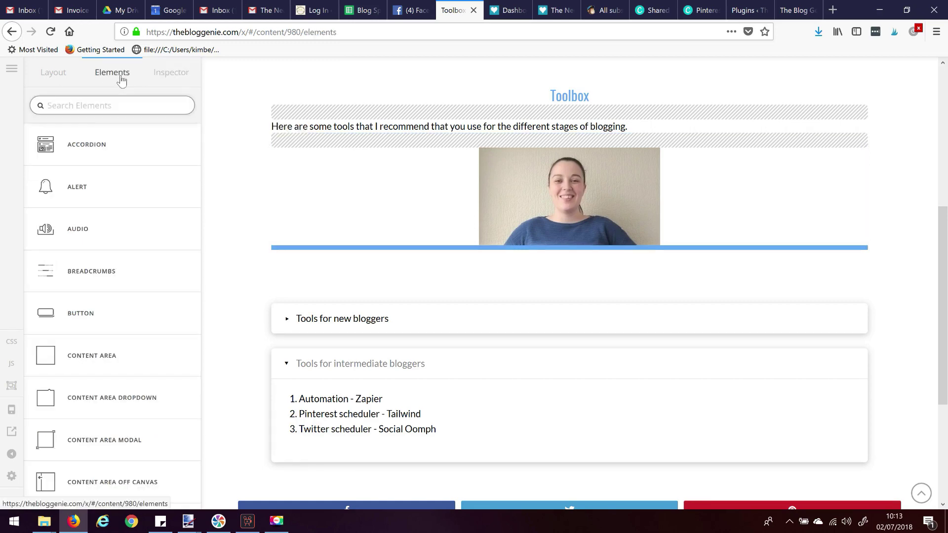
pyautogui.click(52, 77)
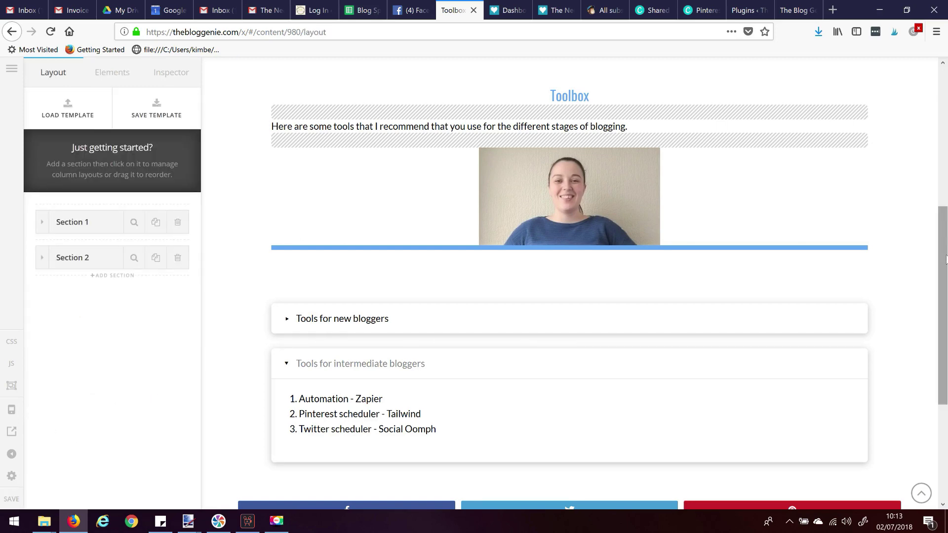
pyautogui.click(106, 282)
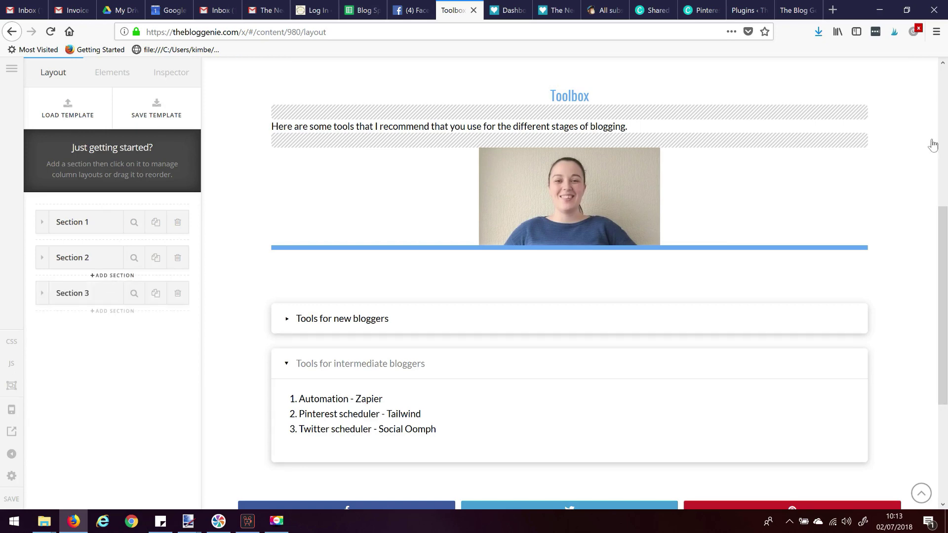
pyautogui.scroll(-3, 933, 286)
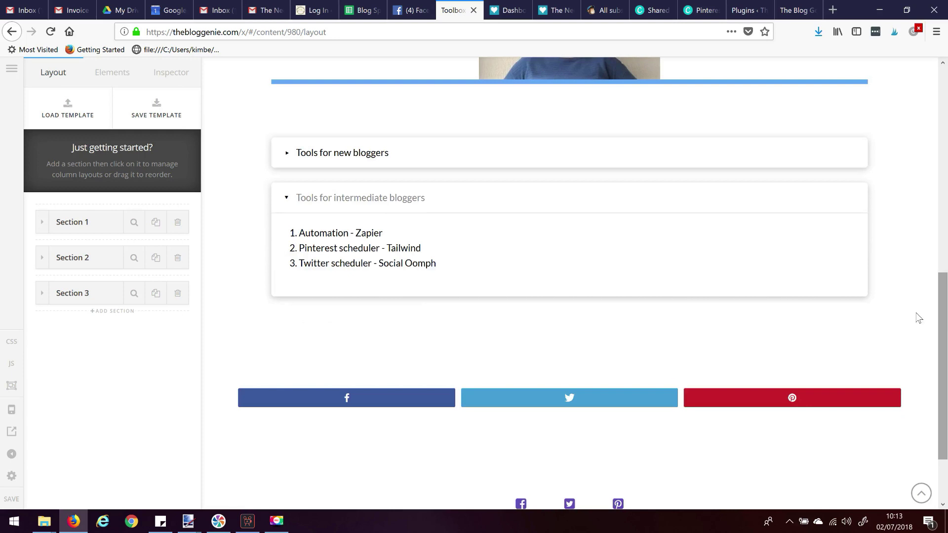
pyautogui.click(42, 295)
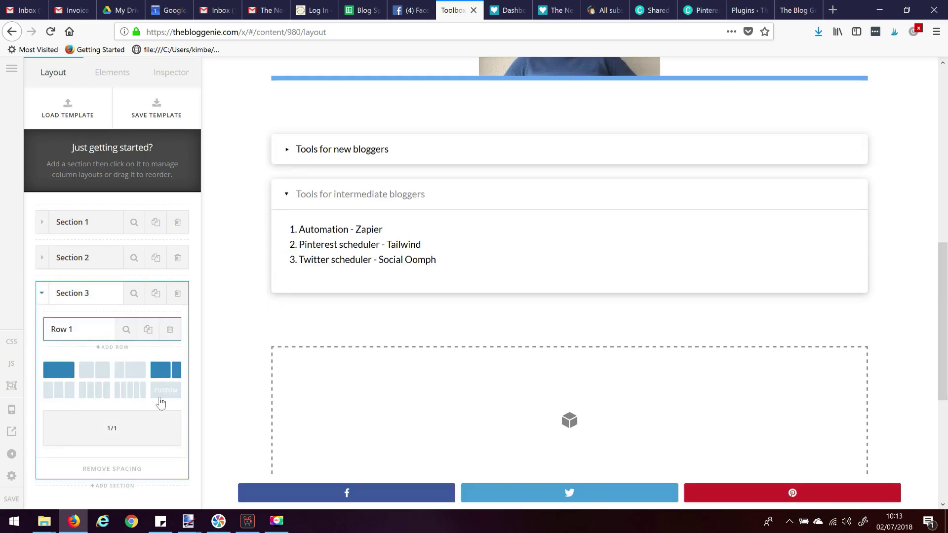
# Place a Social element in the empty column of Section 3.
pyautogui.click(107, 74)
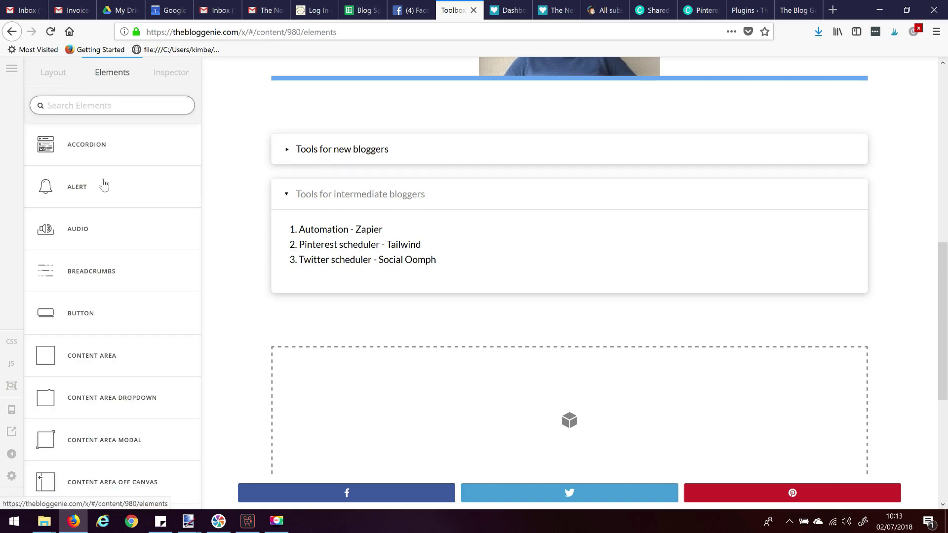
pyautogui.scroll(-10, 113, 238)
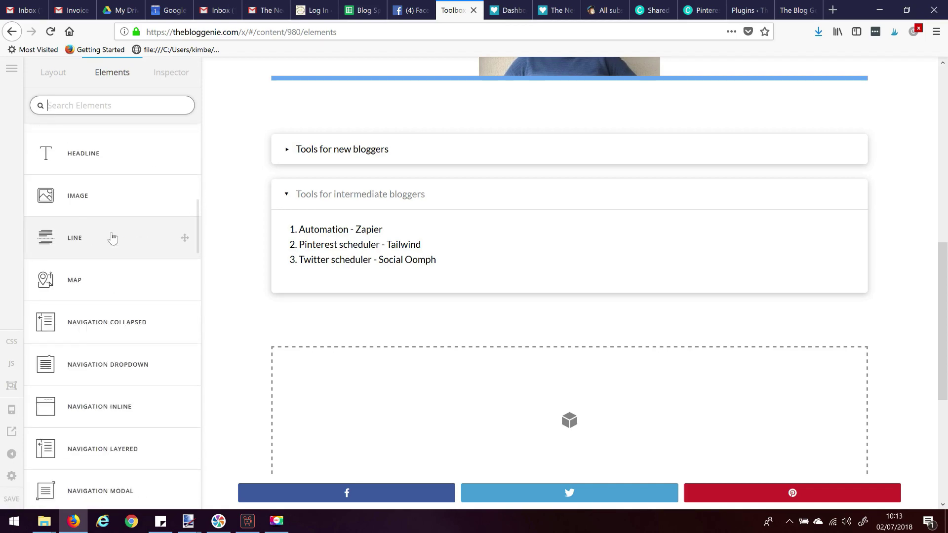
pyautogui.scroll(-5, 111, 237)
pyautogui.moveTo(77, 423); pyautogui.dragTo(540, 388)
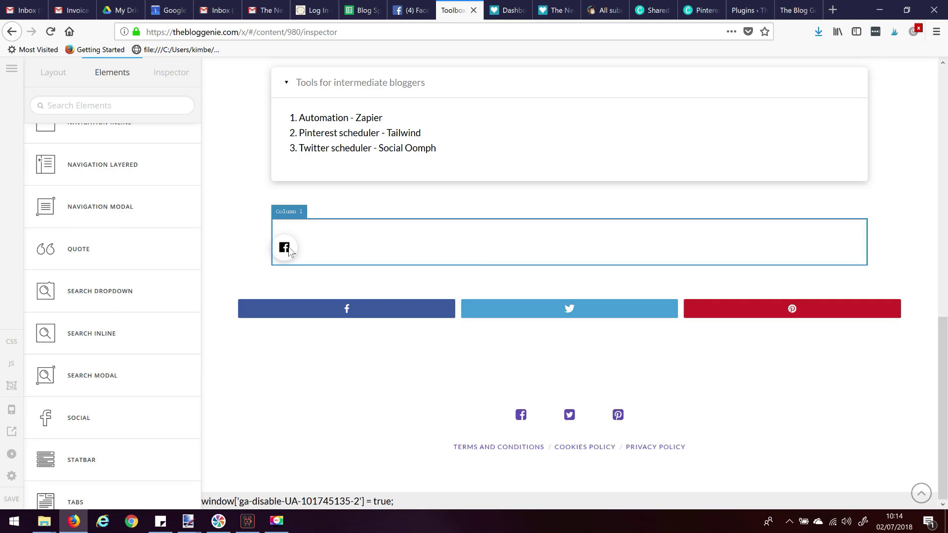
# Look through the Social button's settings, from the link options down to the graphic setup.
pyautogui.click(176, 76)
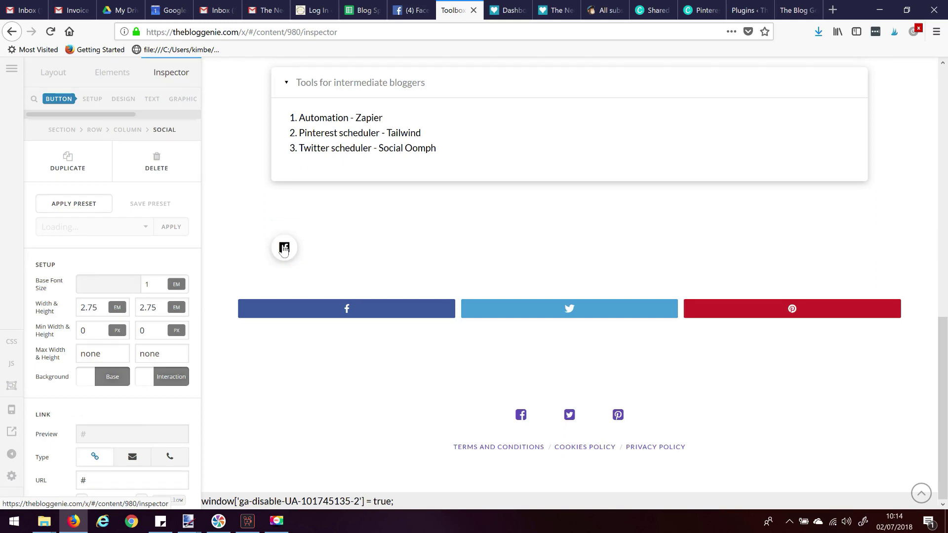
pyautogui.scroll(-5, 70, 311)
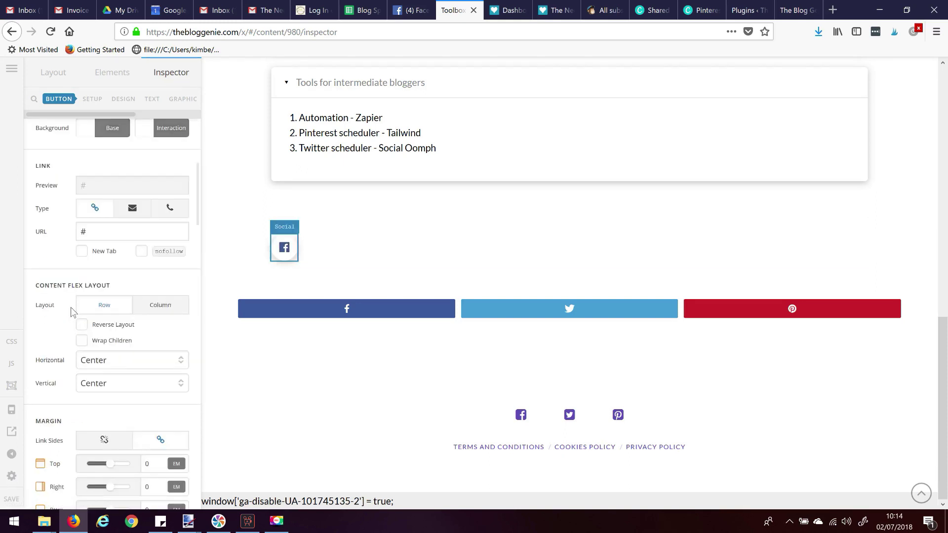
pyautogui.scroll(-8, 110, 260)
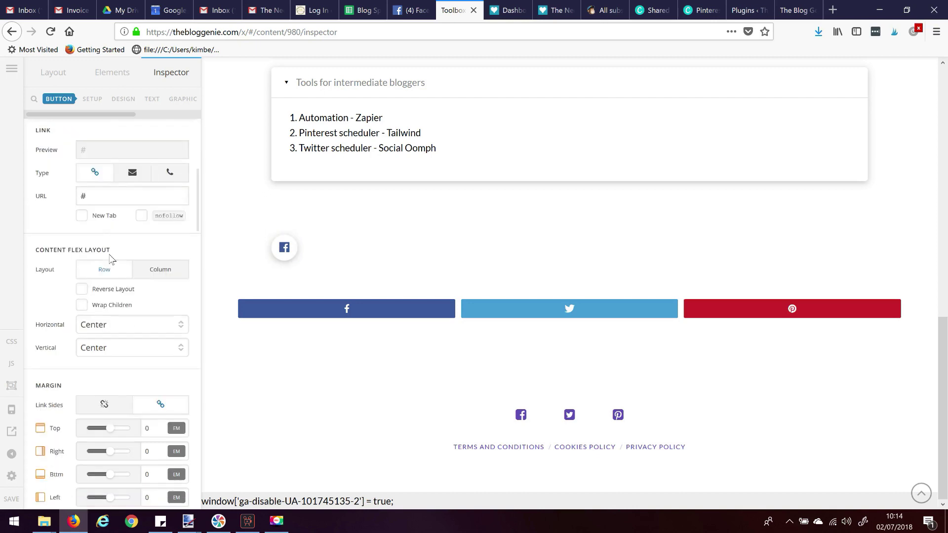
pyautogui.scroll(-4, 112, 262)
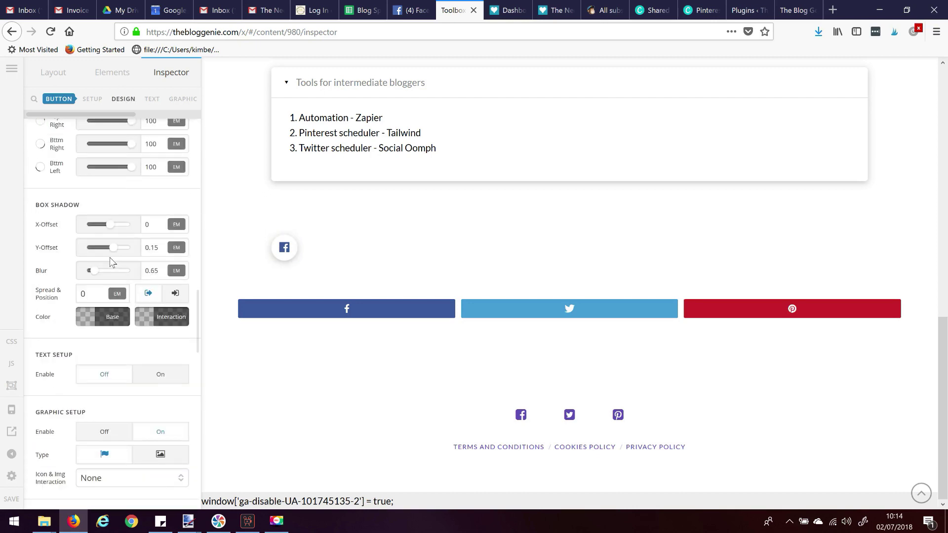